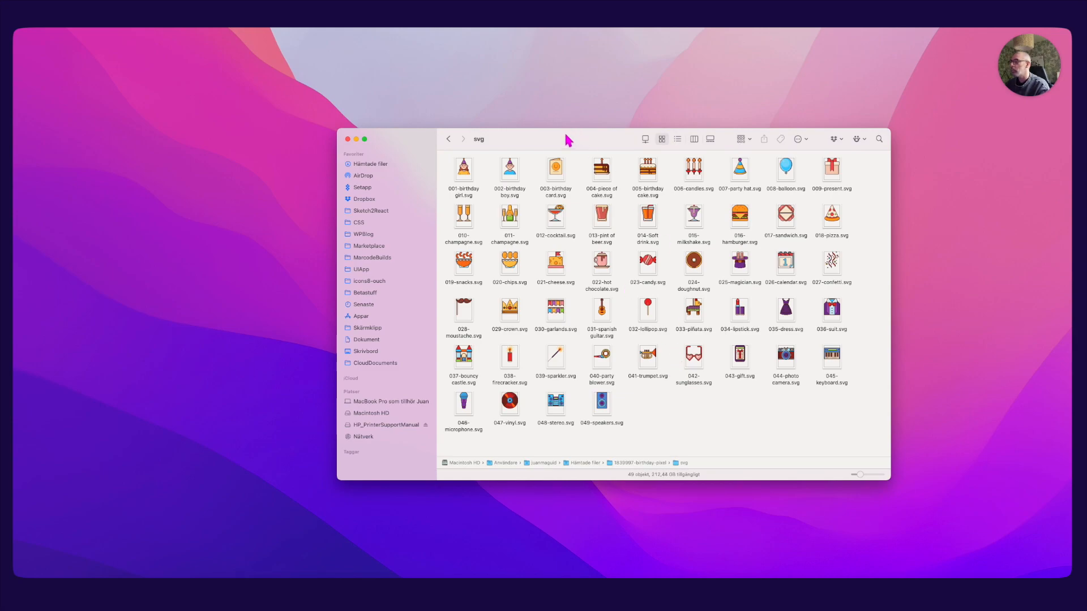
- Preview the file 047-vinyl.svg in the svg folder
{"action": "left_click_drag", "start_coordinate": [557, 136], "coordinate": [535, 129]}
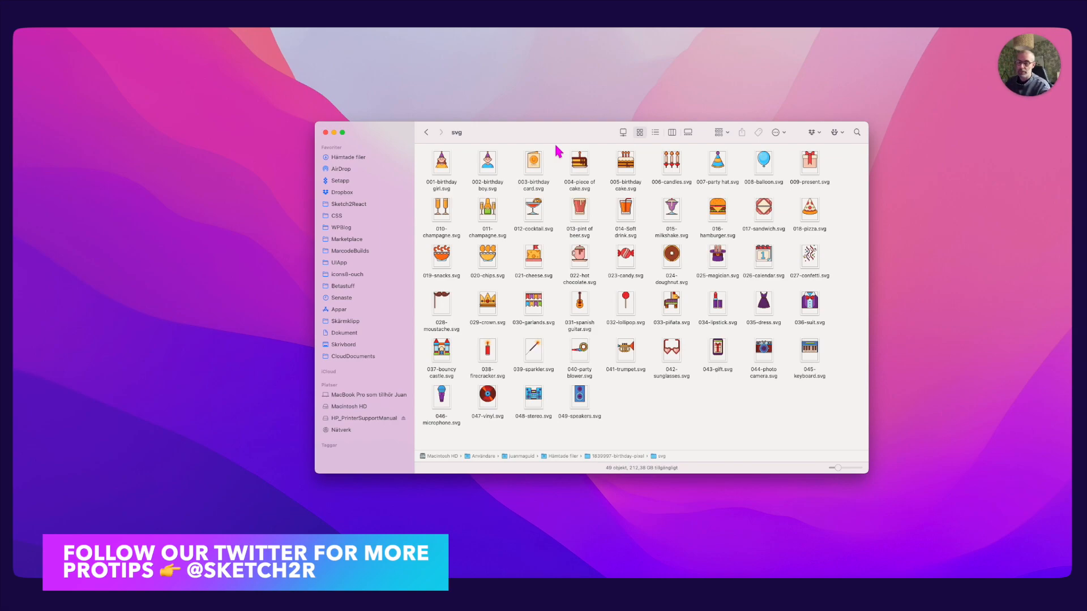
{"action": "left_click_drag", "start_coordinate": [554, 133], "coordinate": [644, 154]}
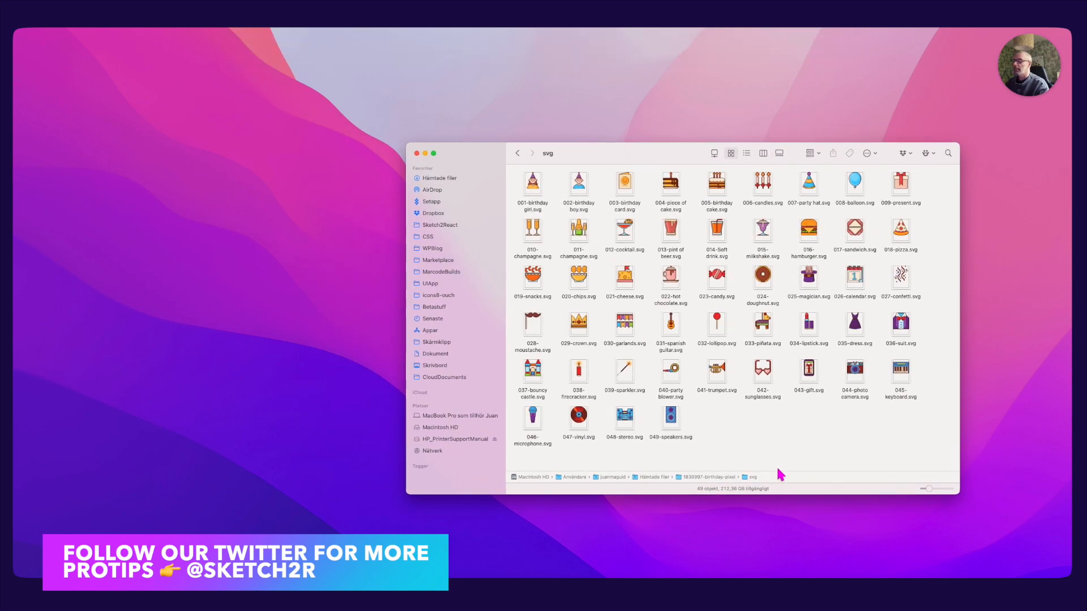
{"action": "left_click", "coordinate": [580, 421]}
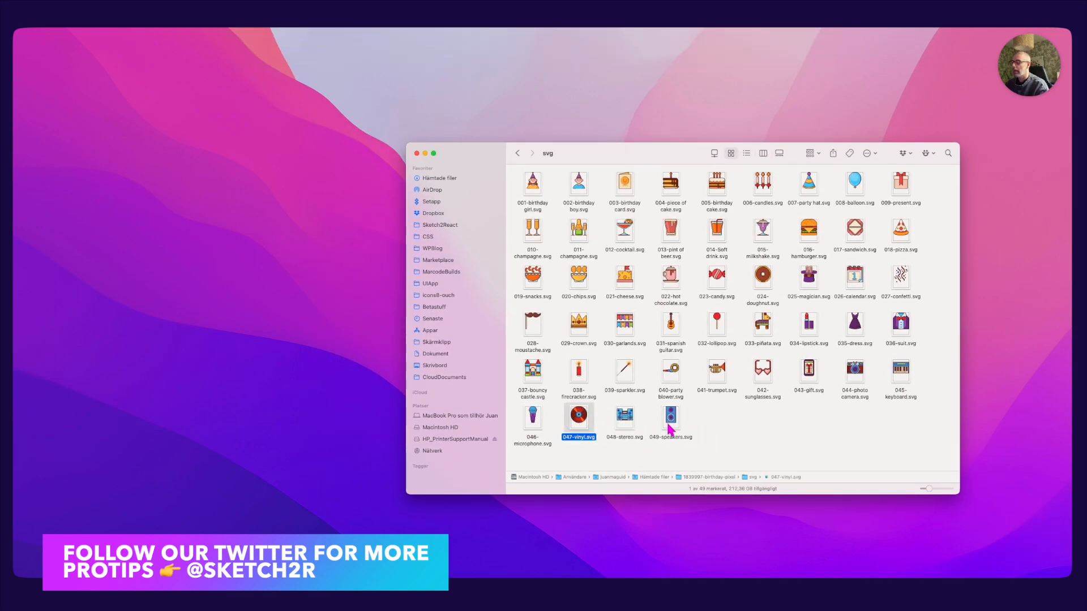
{"action": "key", "text": "space"}
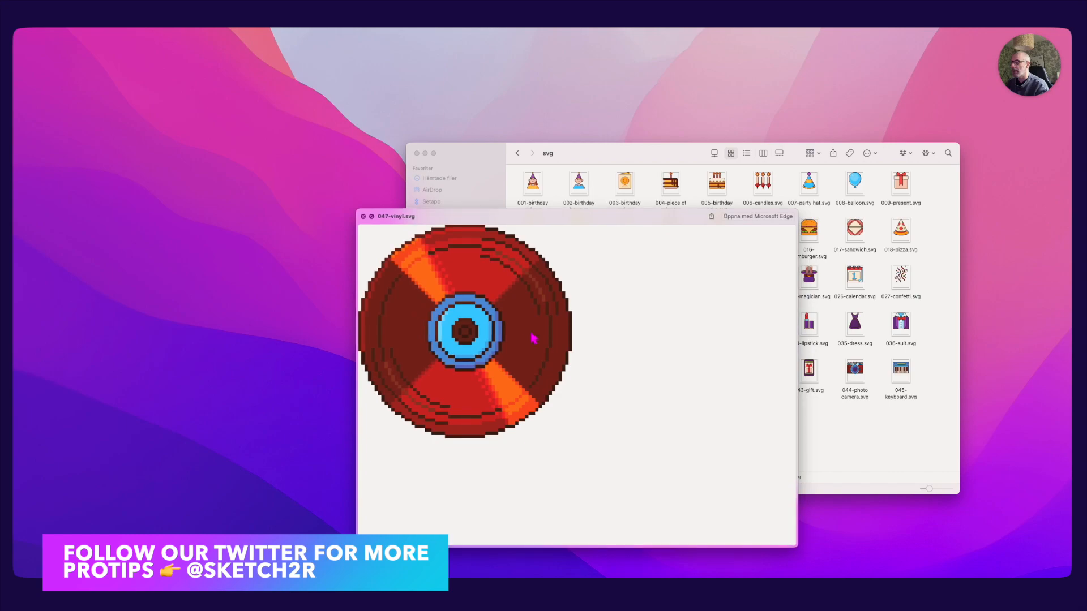
{"action": "key", "text": "space"}
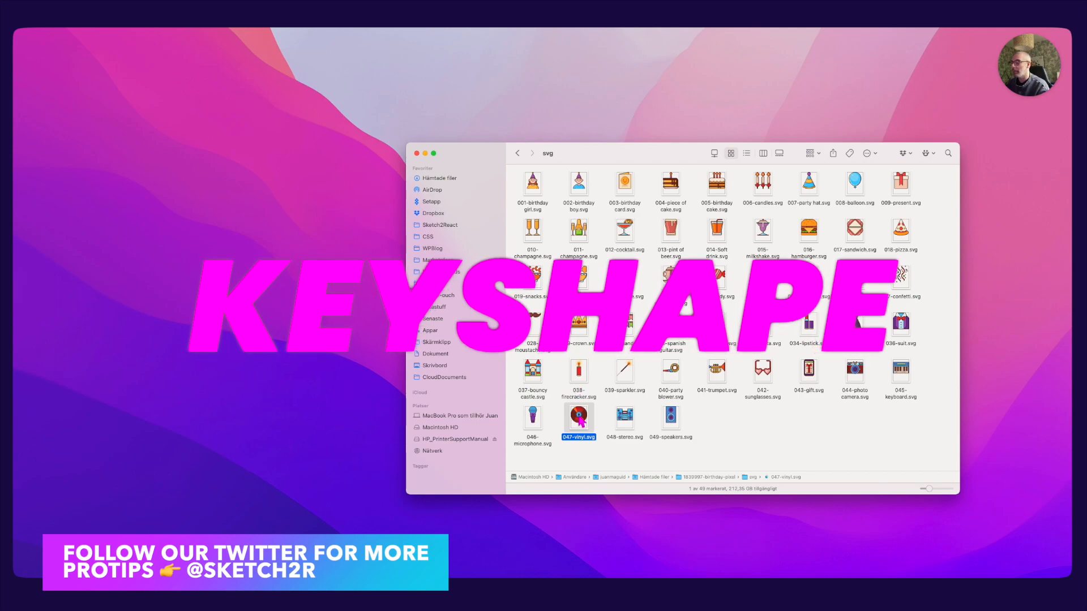
- Open 047-vinyl.svg in Keyshape and enlarge its document window
{"action": "right_click", "coordinate": [580, 422]}
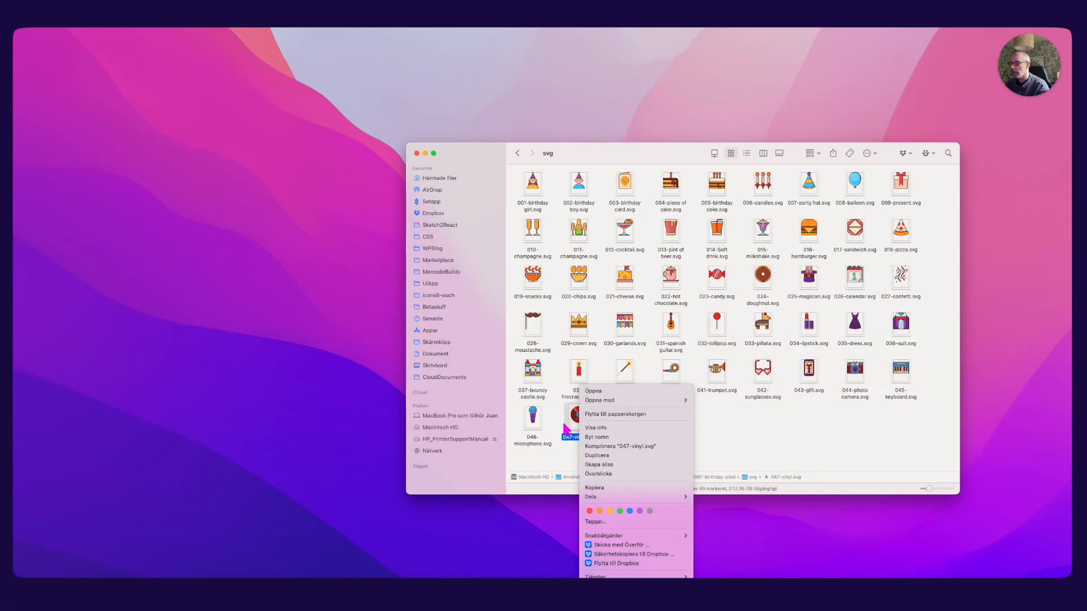
{"action": "key", "text": "Escape"}
{"action": "right_click", "coordinate": [576, 423]}
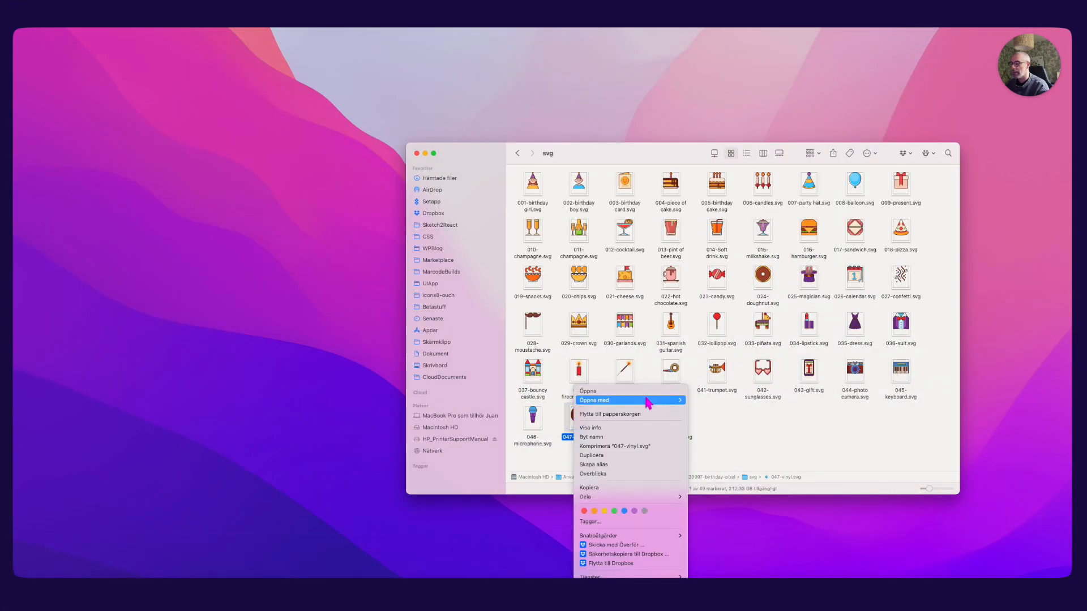
{"action": "mouse_move", "coordinate": [651, 401]}
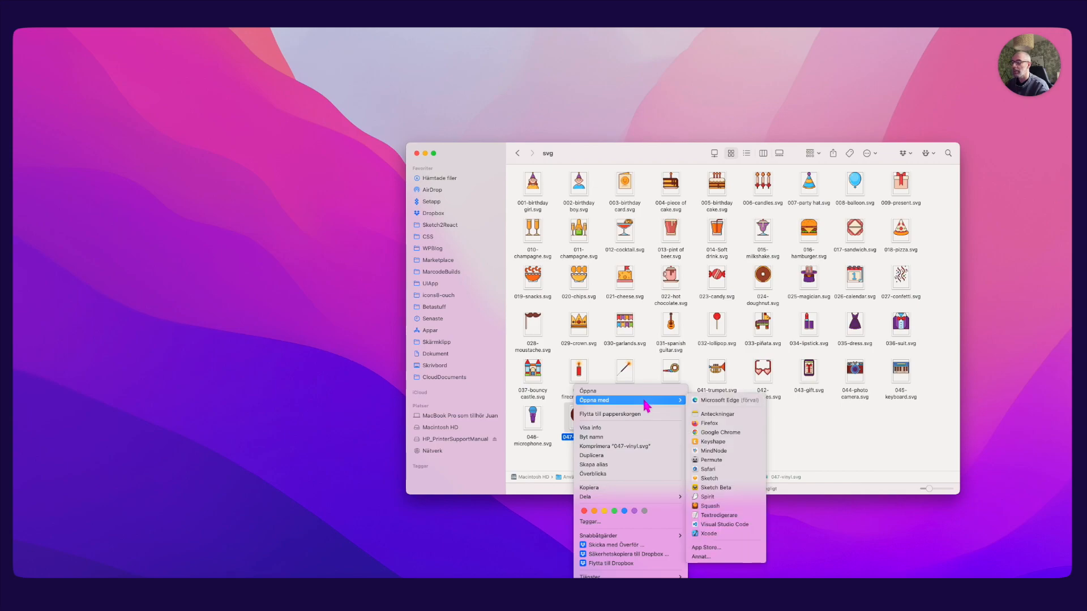
{"action": "left_click", "coordinate": [720, 446]}
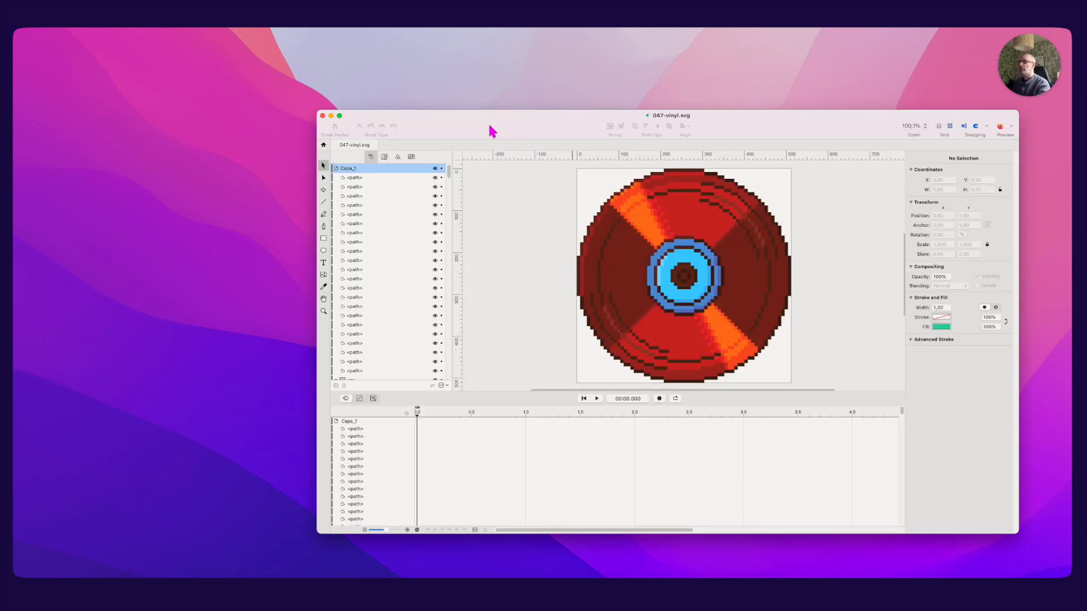
{"action": "left_click_drag", "start_coordinate": [506, 119], "coordinate": [365, 105]}
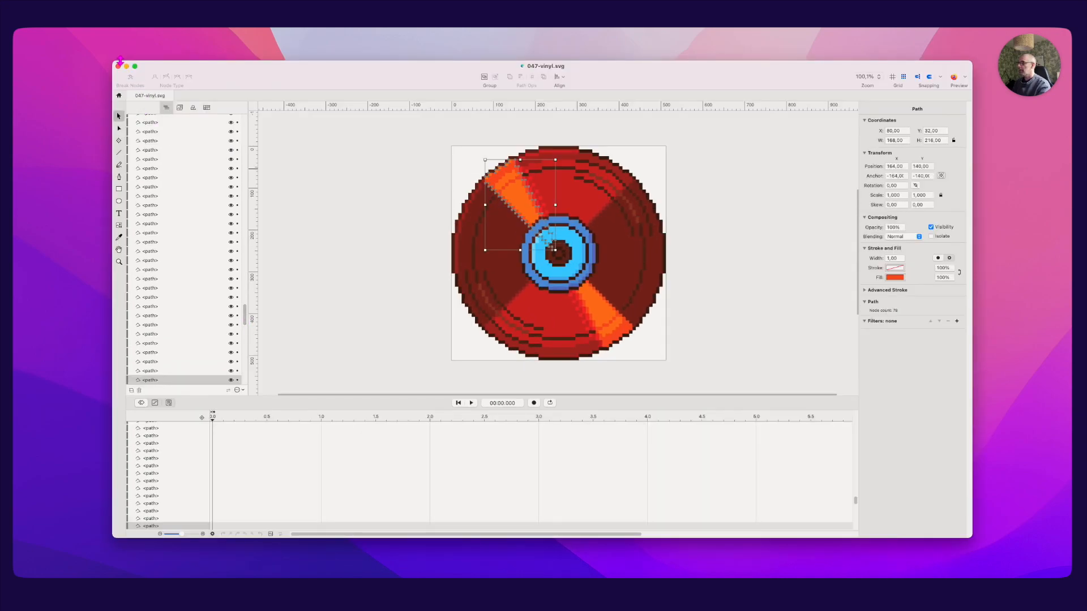
{"action": "left_click_drag", "start_coordinate": [114, 61], "coordinate": [74, 51]}
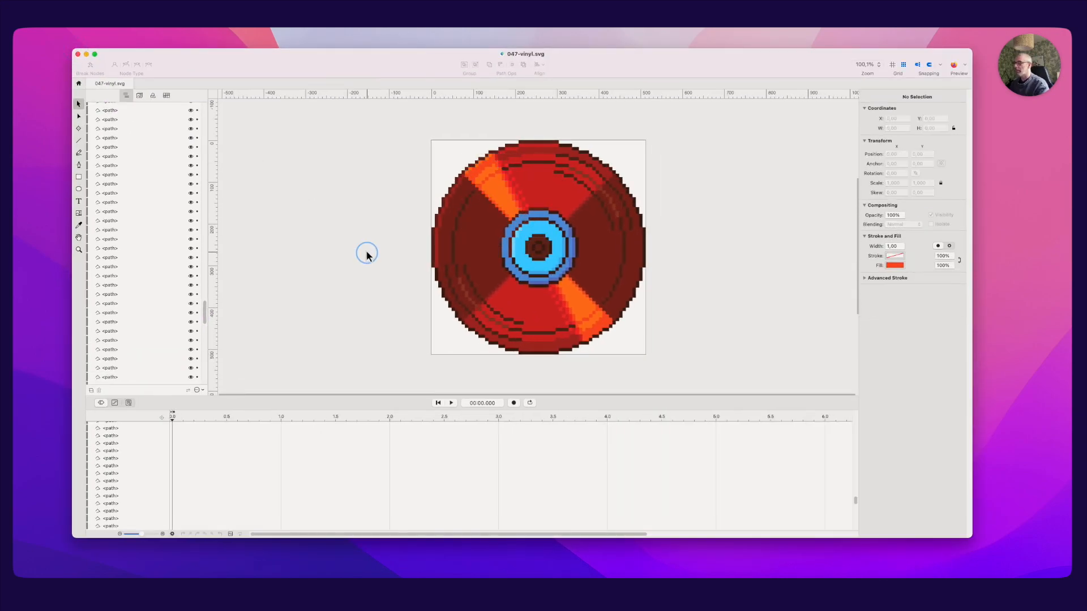
- Inspect the existing path group in the layer list and collapse it
{"action": "key", "text": "super+a"}
{"action": "key", "text": "super+g"}
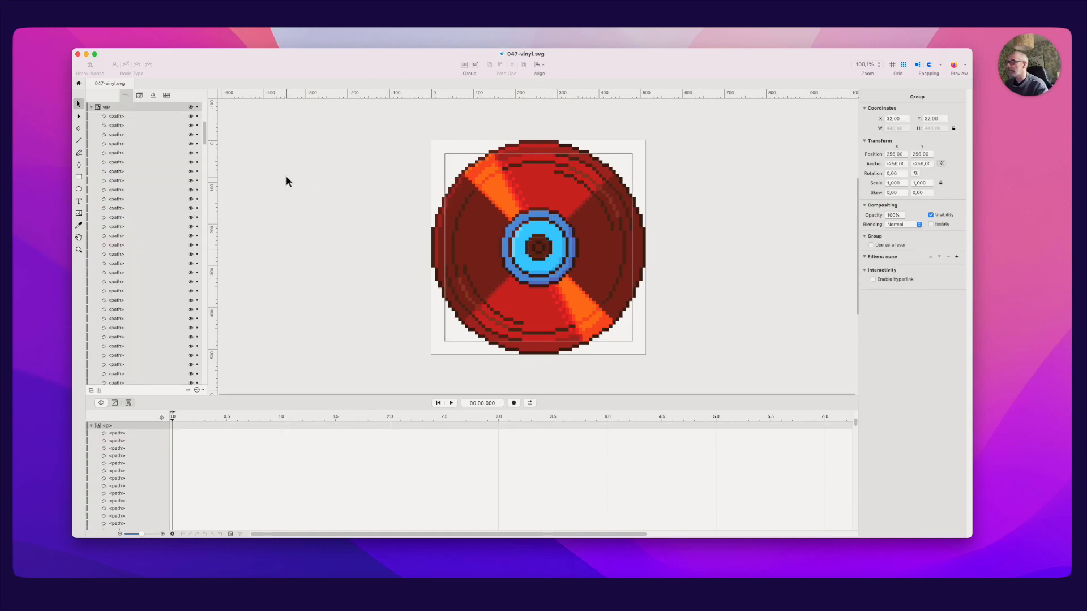
{"action": "left_click", "coordinate": [106, 116]}
{"action": "left_click", "coordinate": [116, 125]}
{"action": "left_click", "coordinate": [96, 107]}
{"action": "left_click", "coordinate": [91, 107]}
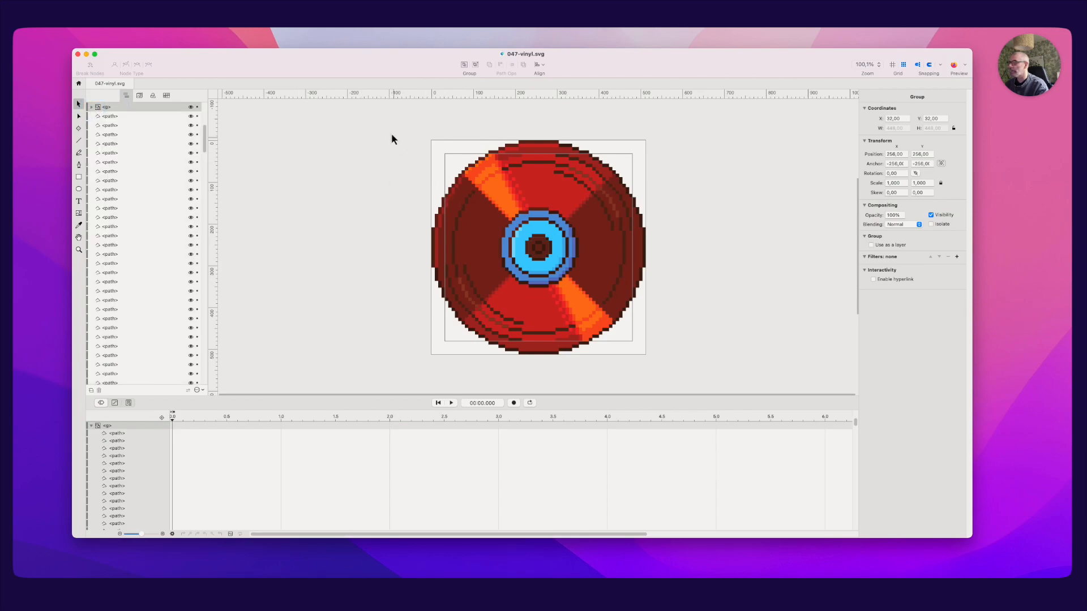
- Group all objects of the record drawing into one group and check it by toggling its visibility
{"action": "left_click_drag", "start_coordinate": [410, 126], "coordinate": [718, 376]}
{"action": "left_click", "coordinate": [119, 110], "text": "super"}
{"action": "left_click_drag", "start_coordinate": [207, 152], "coordinate": [206, 108]}
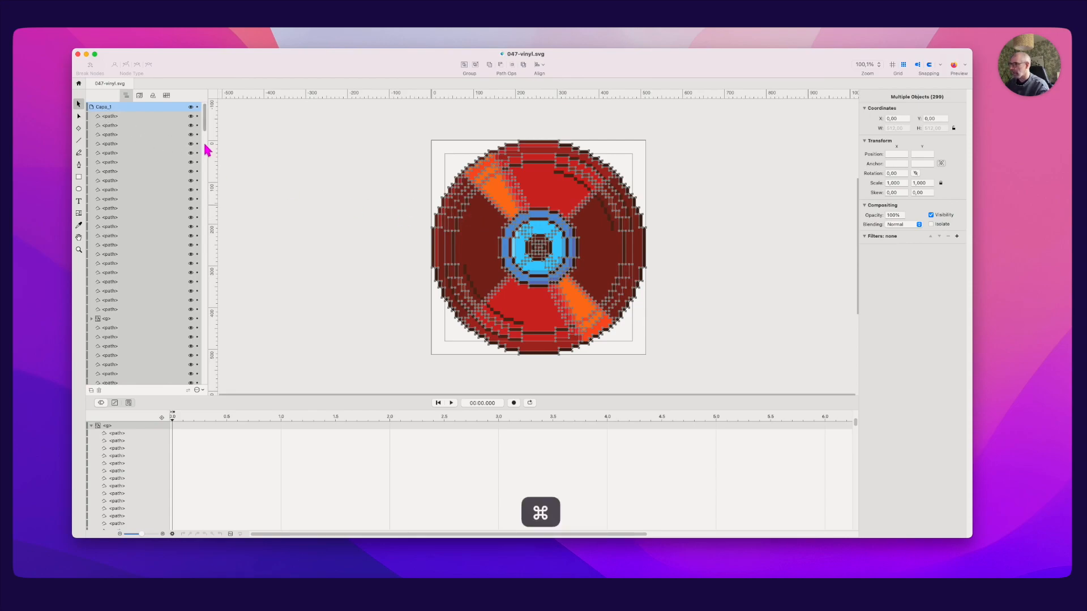
{"action": "key", "text": "super+g"}
{"action": "left_click", "coordinate": [91, 117]}
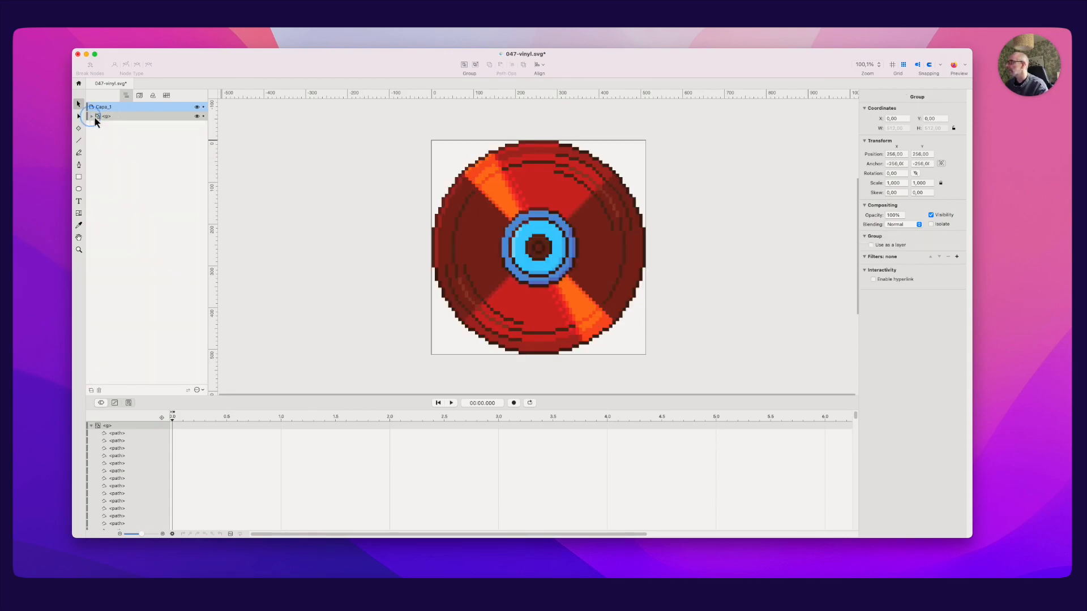
{"action": "left_click", "coordinate": [197, 117]}
{"action": "left_click", "coordinate": [197, 117]}
{"action": "left_click", "coordinate": [197, 117]}
{"action": "left_click", "coordinate": [197, 116]}
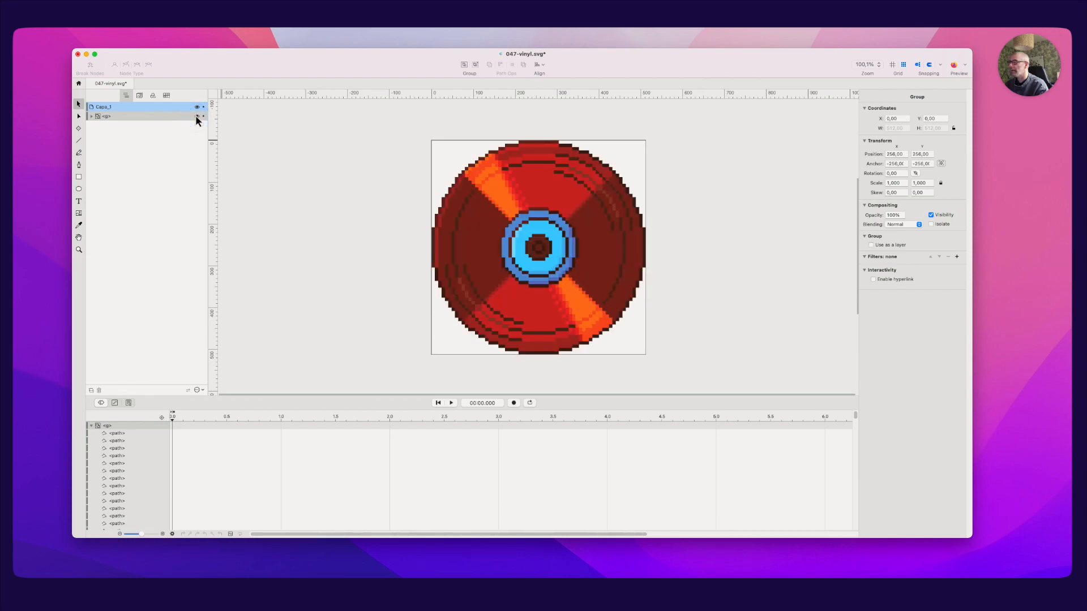
- Set the new group's Id to vinyl and check its contents
{"action": "double_click", "coordinate": [105, 119]}
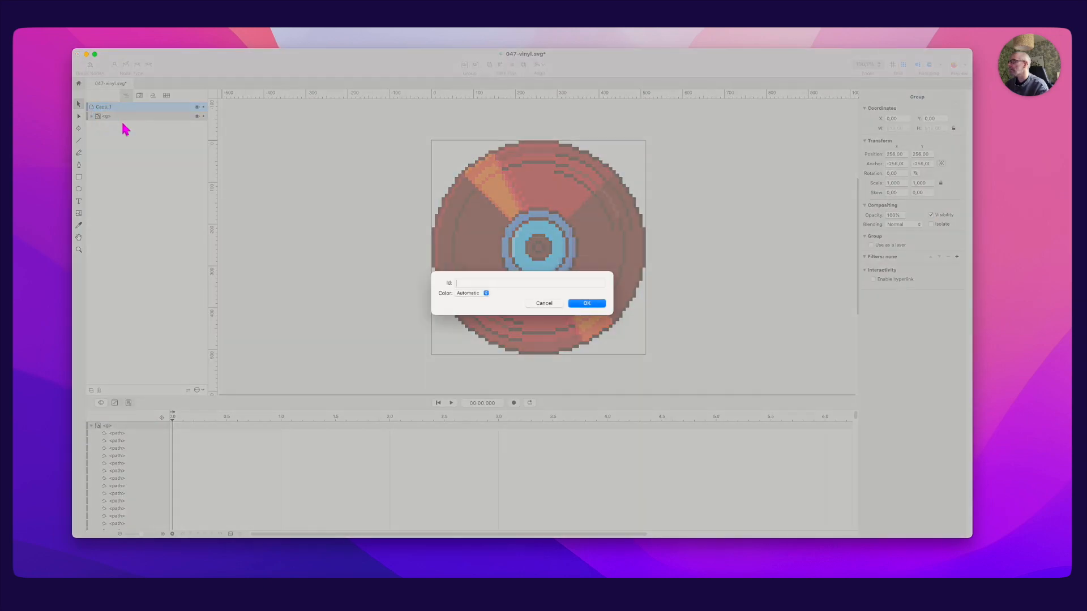
{"action": "type", "text": "vinyl"}
{"action": "key", "text": "Return"}
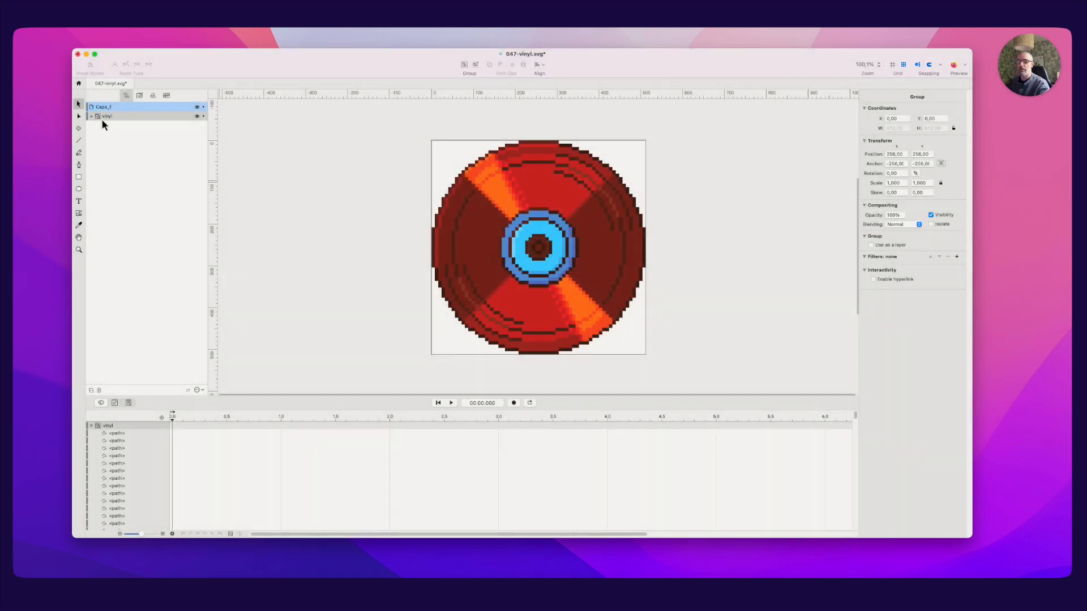
{"action": "left_click", "coordinate": [91, 116]}
{"action": "left_click", "coordinate": [91, 116]}
- Select the vinyl group with the Transform tool and rotate it about its center to 270 degrees
{"action": "left_click", "coordinate": [78, 128]}
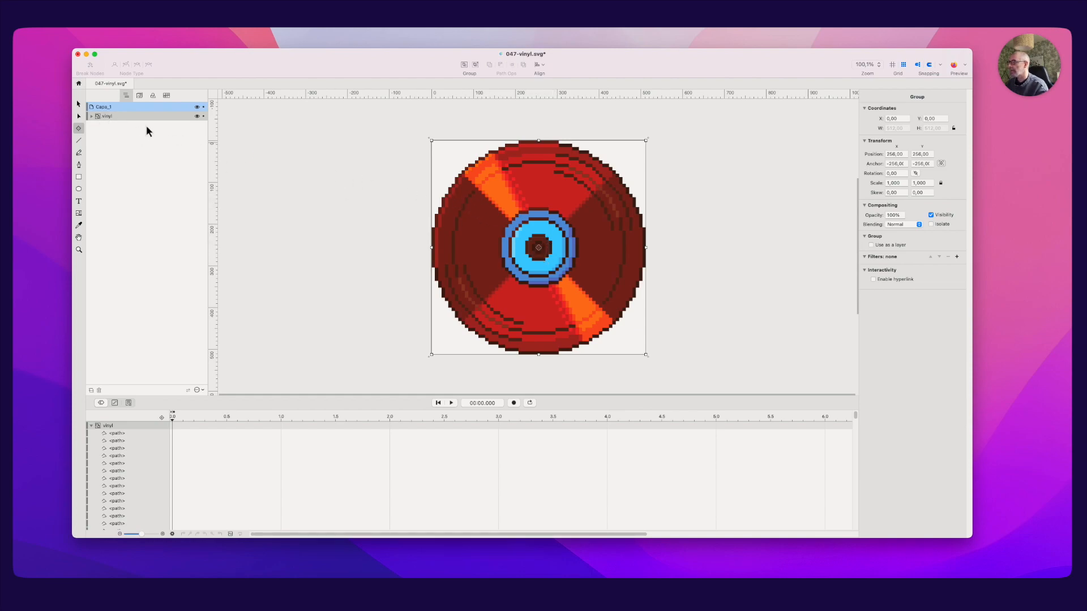
{"action": "left_click", "coordinate": [114, 129]}
{"action": "left_click", "coordinate": [104, 108]}
{"action": "left_click", "coordinate": [102, 122]}
{"action": "left_click", "coordinate": [102, 108]}
{"action": "left_click", "coordinate": [101, 118]}
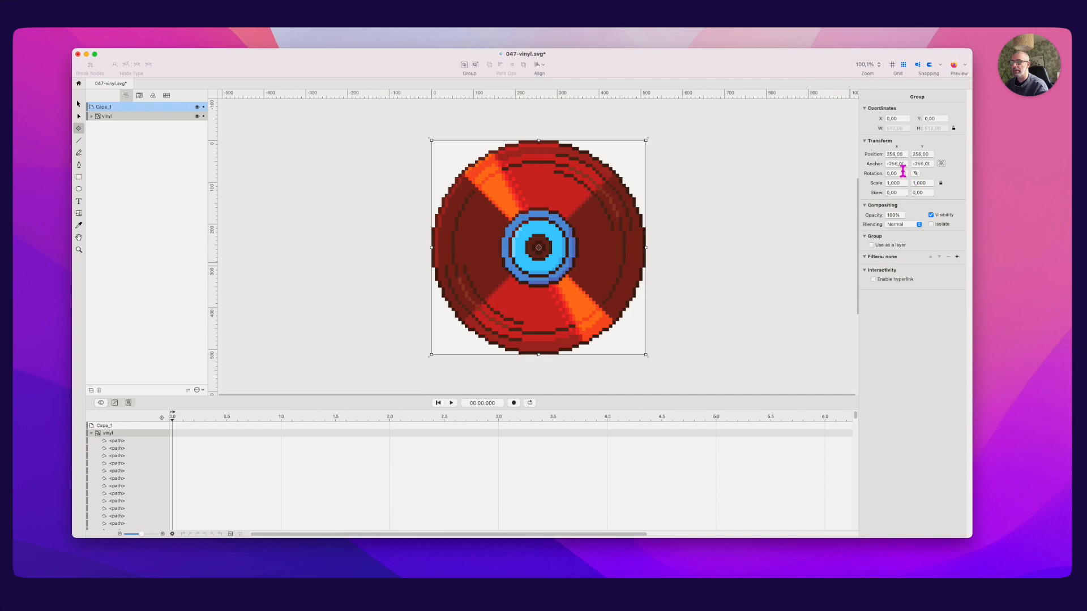
{"action": "left_click_drag", "start_coordinate": [906, 178], "coordinate": [844, 130]}
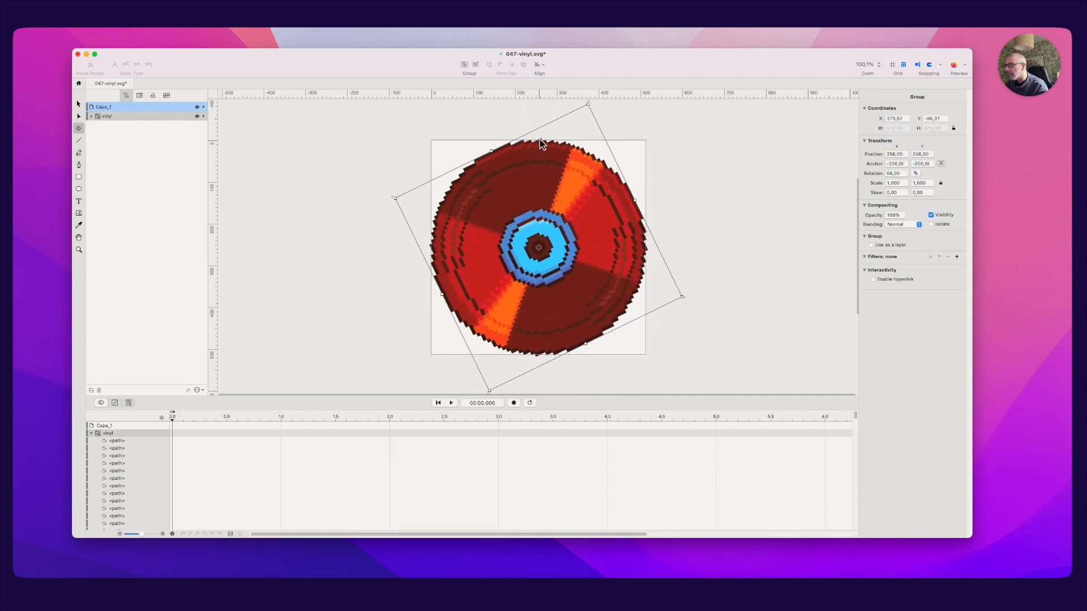
{"action": "key", "text": "super+z"}
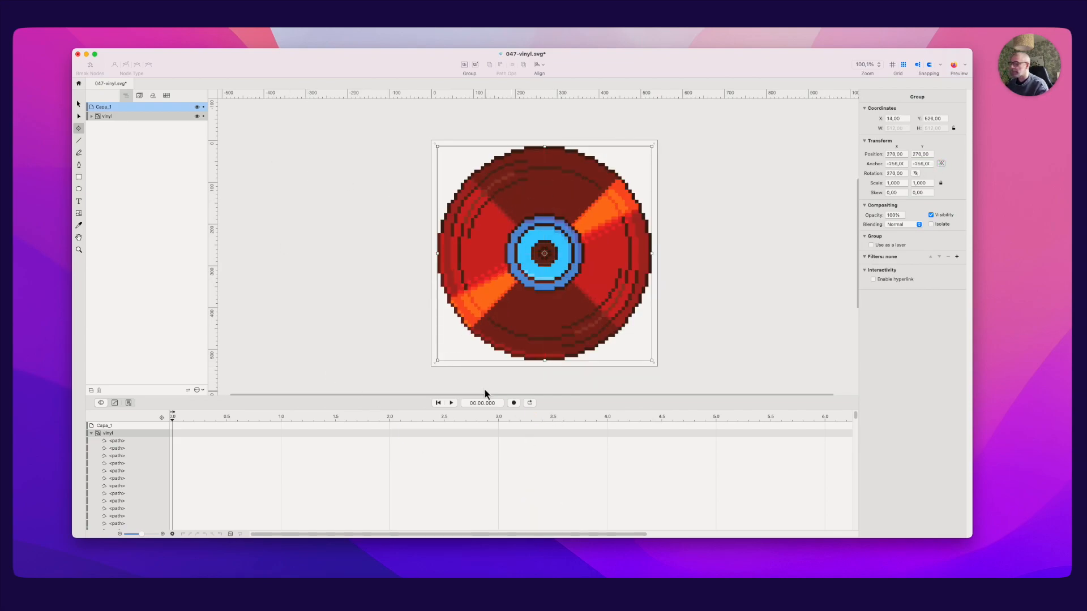
- Turn on automatic keyframing and keyframe the vinyl group's rotation at 630 degrees at the 1-second mark
{"action": "left_click", "coordinate": [514, 402]}
{"action": "key", "text": "shift+Right"}
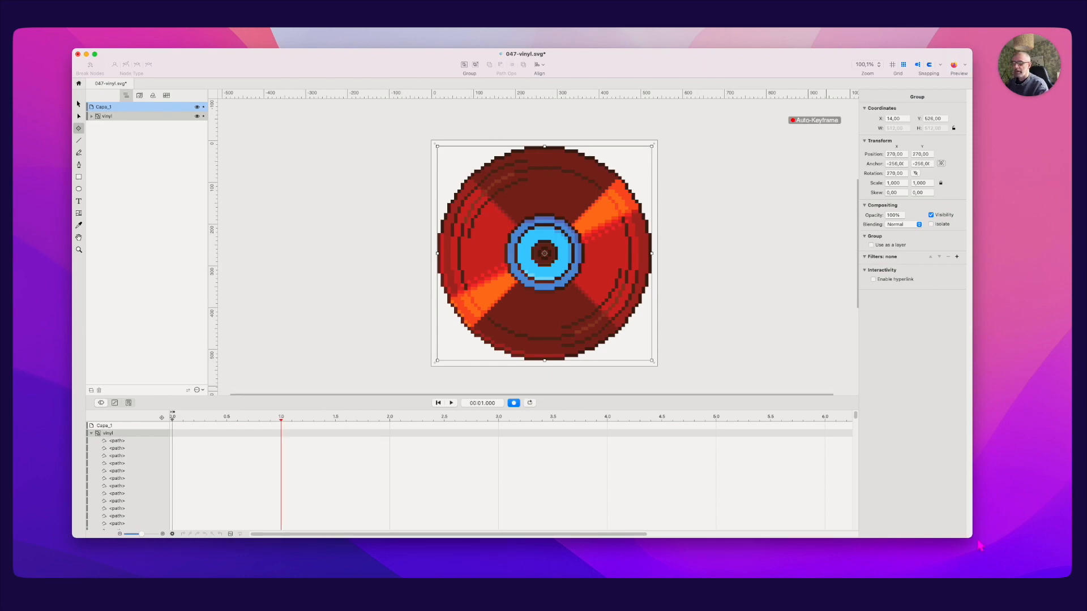
{"action": "left_click_drag", "start_coordinate": [968, 534], "coordinate": [1012, 574]}
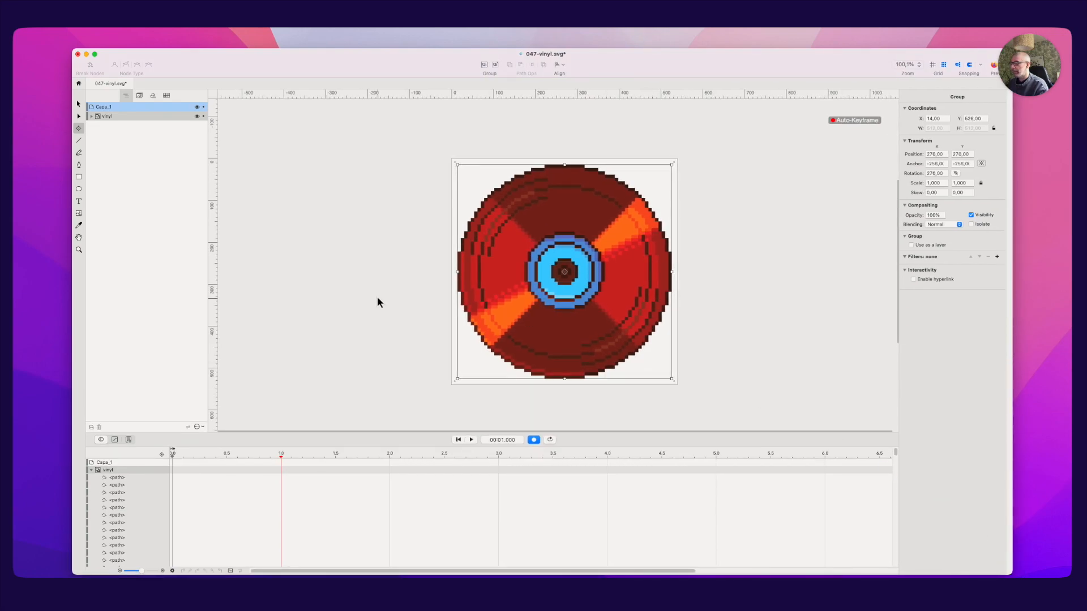
{"action": "left_click_drag", "start_coordinate": [66, 45], "coordinate": [52, 40]}
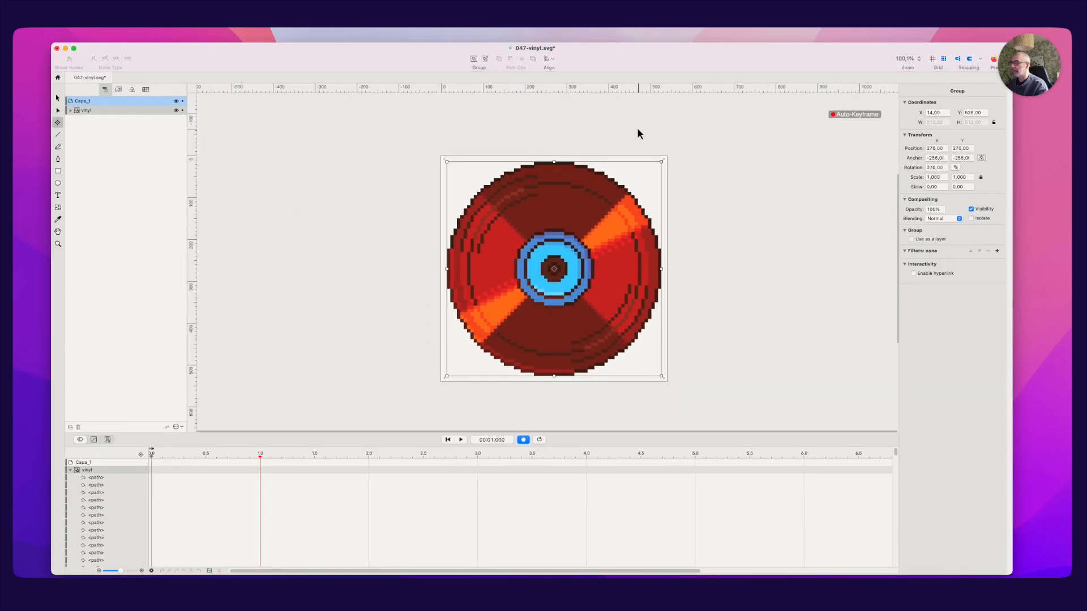
{"action": "left_click", "coordinate": [955, 168]}
{"action": "left_click_drag", "start_coordinate": [948, 172], "coordinate": [950, 67]}
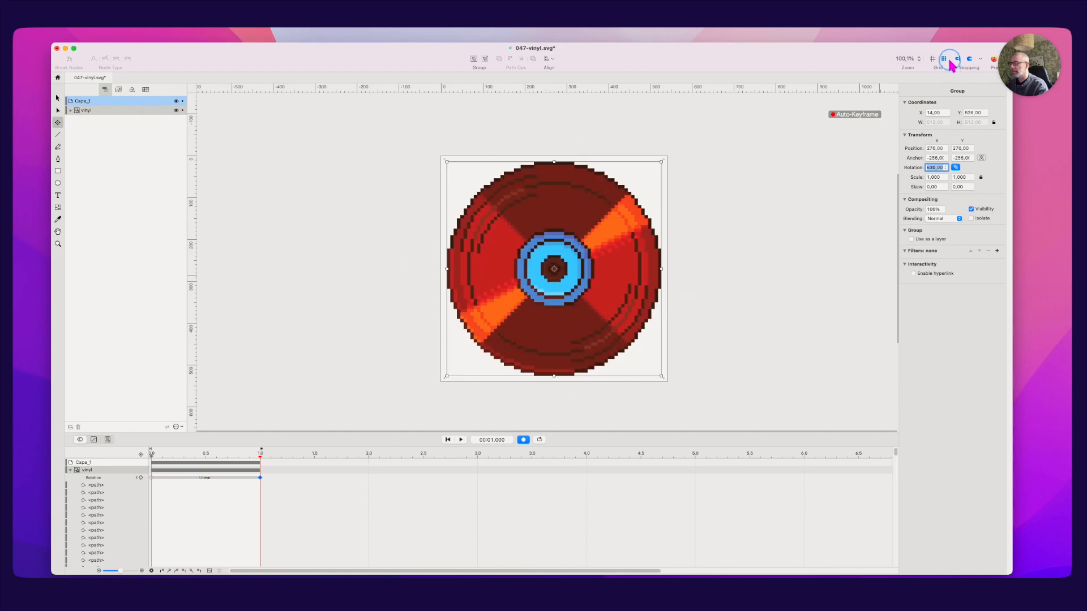
- Stretch the vinyl's rotation animation to end at 4 seconds and play it from the start
{"action": "left_click", "coordinate": [151, 453]}
{"action": "key", "text": "space"}
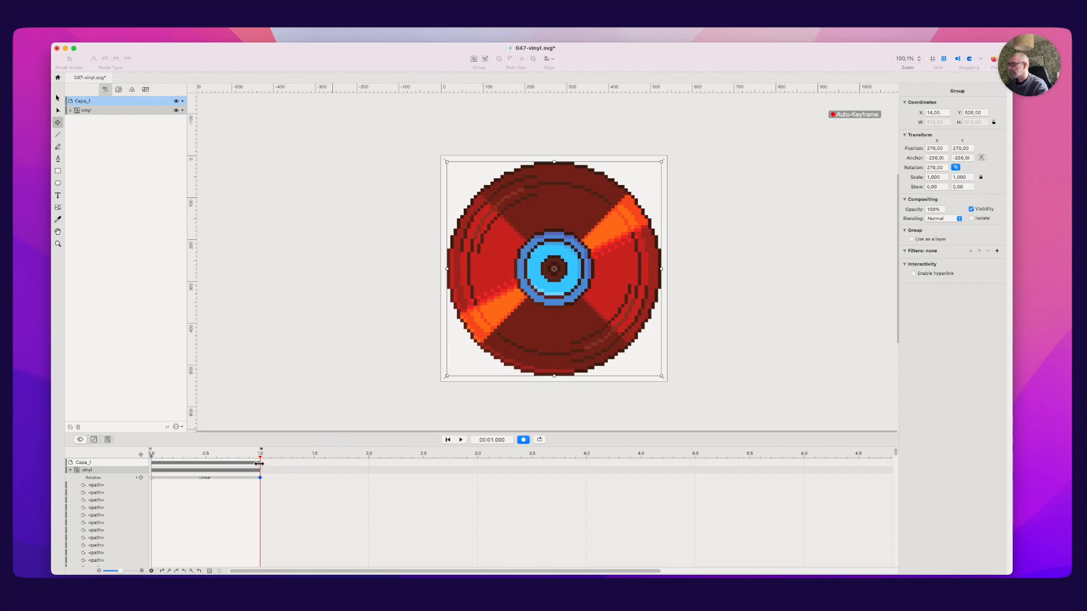
{"action": "left_click_drag", "start_coordinate": [259, 463], "coordinate": [587, 479]}
{"action": "left_click_drag", "start_coordinate": [183, 455], "coordinate": [149, 454]}
{"action": "key", "text": "space"}
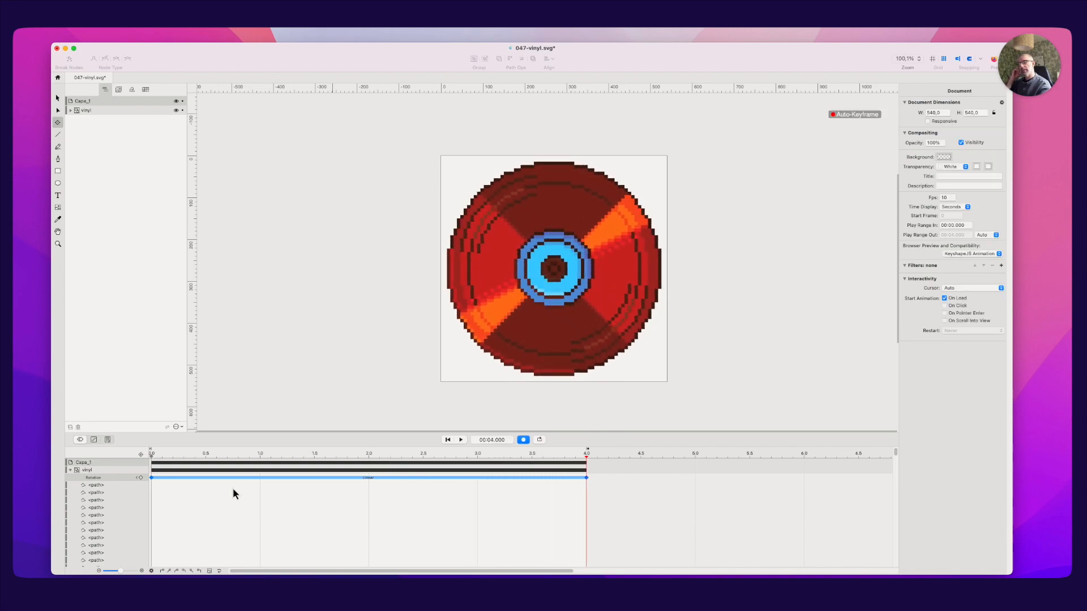
- Turn on looped playback and play the spinning vinyl briefly
{"action": "left_click", "coordinate": [539, 440]}
{"action": "key", "text": "space"}
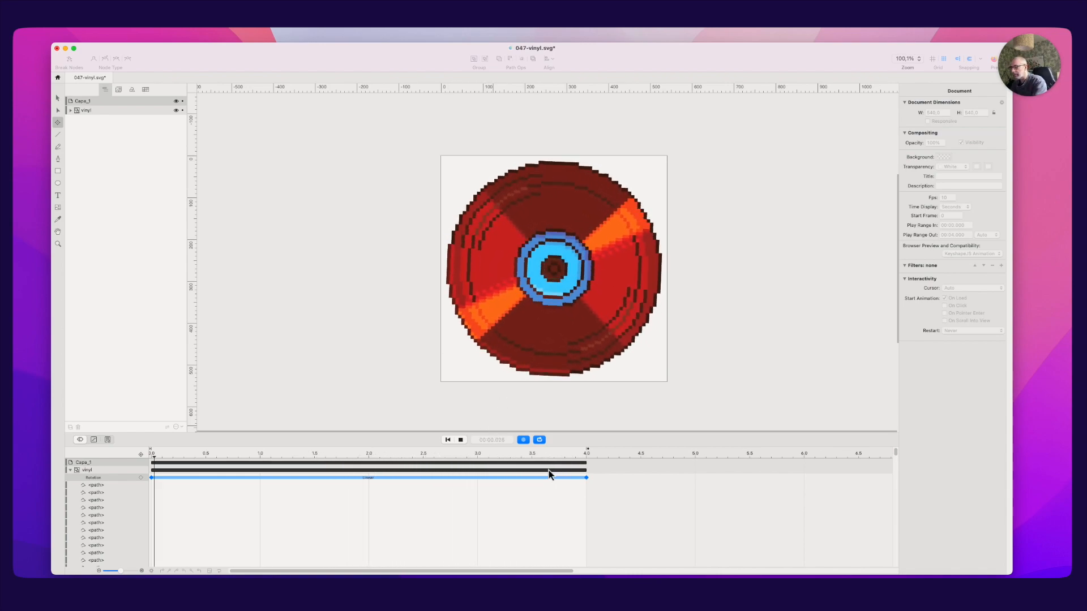
{"action": "key", "text": "space"}
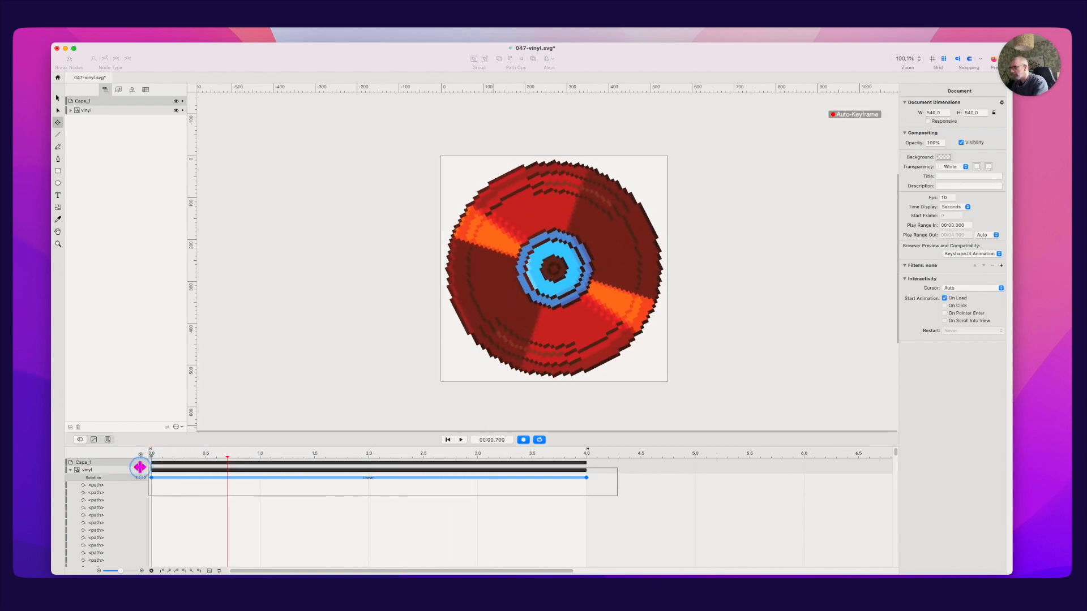
- Set the easing of the rotation keyframes to Ease In Out with Expo power
{"action": "left_click", "coordinate": [146, 470]}
{"action": "left_click", "coordinate": [210, 570]}
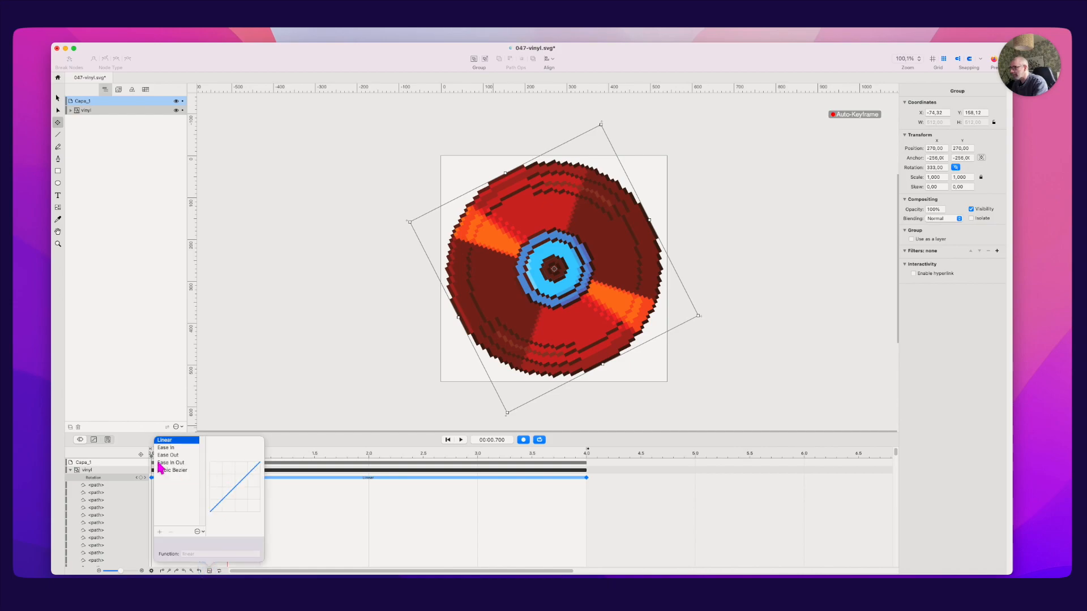
{"action": "left_click", "coordinate": [179, 463]}
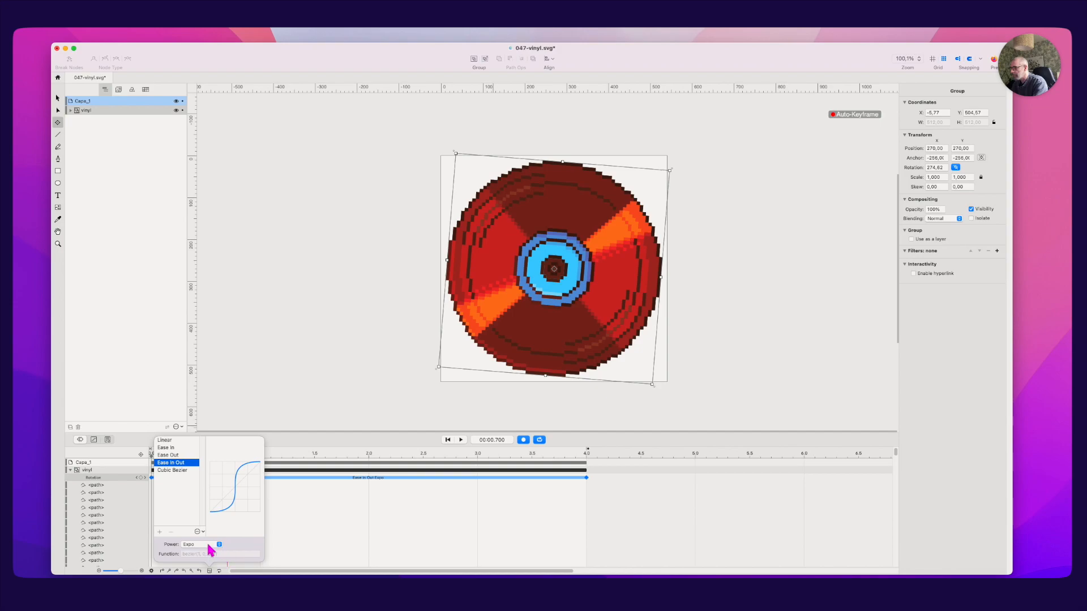
{"action": "left_click", "coordinate": [291, 521]}
- Play the animation to check the eased rotation of the record
{"action": "left_click", "coordinate": [215, 457]}
{"action": "key", "text": "space"}
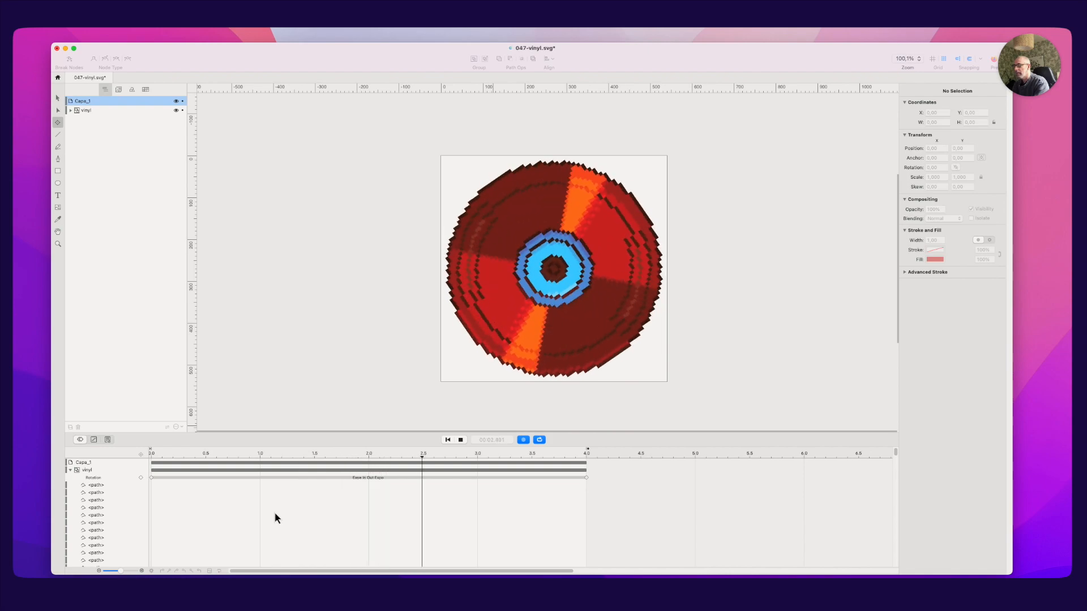
{"action": "key", "text": "space"}
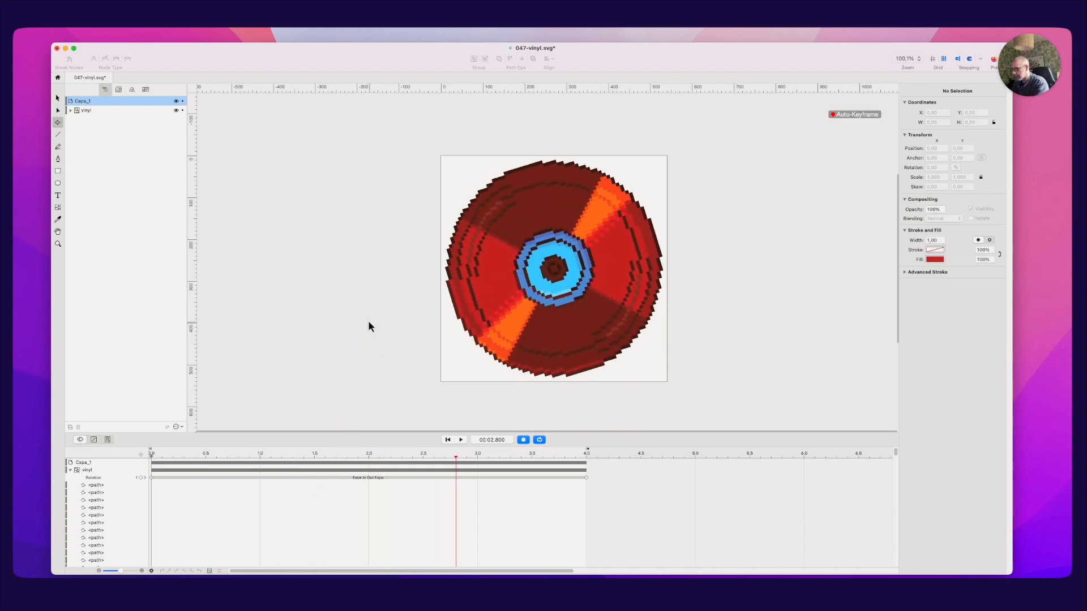
{"action": "left_click_drag", "start_coordinate": [1017, 59], "coordinate": [1017, 534]}
{"action": "left_click", "coordinate": [975, 47]}
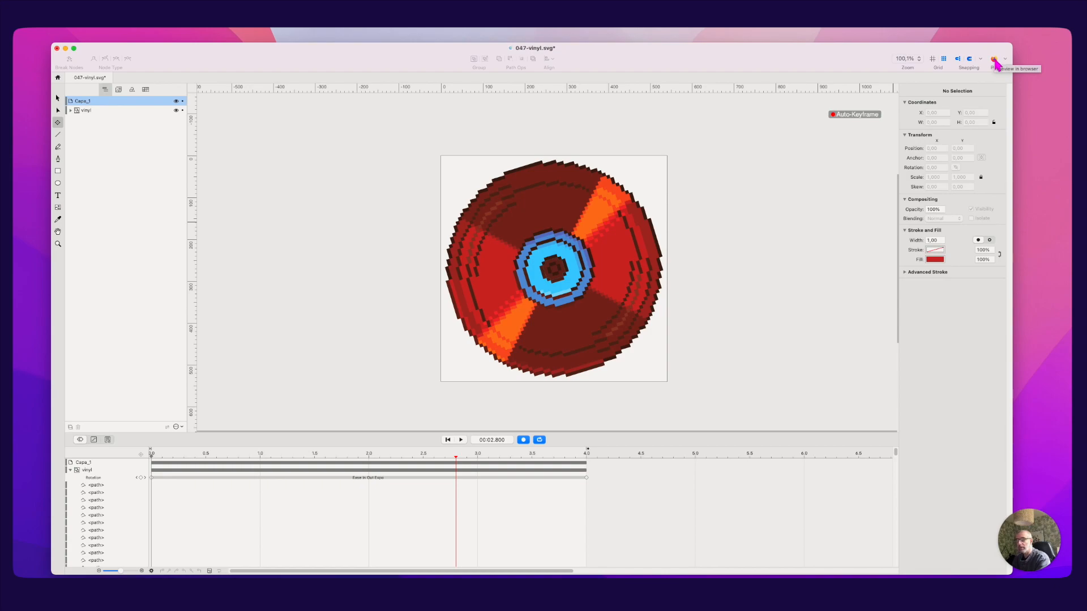
- Preview the rotating vinyl in the browser and close the preview window
{"action": "left_click", "coordinate": [994, 60]}
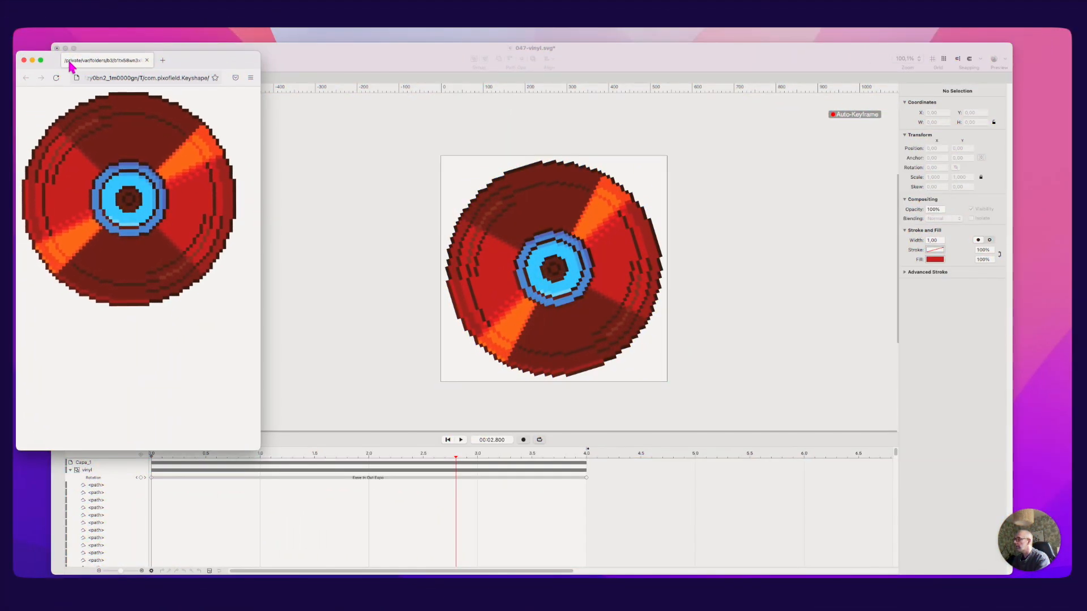
{"action": "left_click", "coordinate": [24, 60]}
{"action": "left_click", "coordinate": [302, 226]}
- Clear the selection and save the document as a Keyshape project named 047-vinyl.keyshape
{"action": "left_click", "coordinate": [505, 168]}
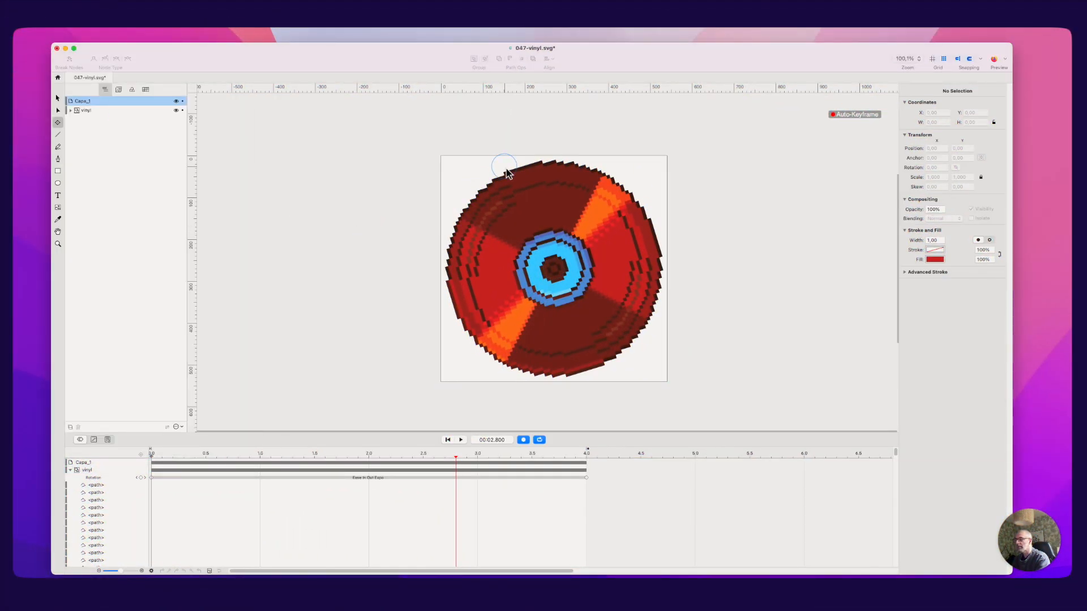
{"action": "left_click", "coordinate": [519, 170]}
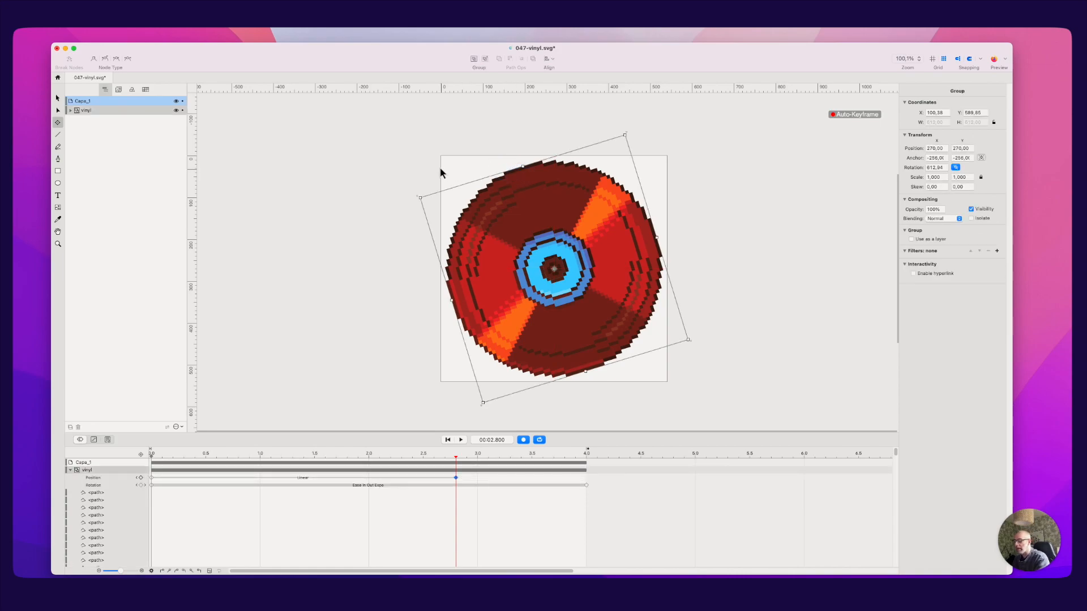
{"action": "left_click", "coordinate": [419, 163]}
{"action": "key", "text": "ctrl+s"}
{"action": "key", "text": "super+s"}
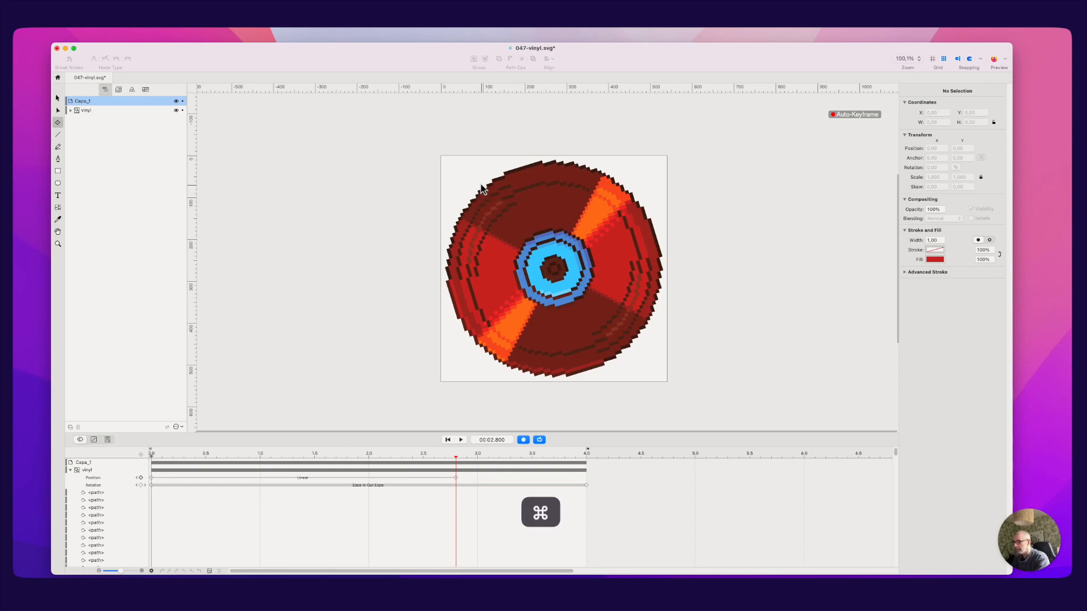
{"action": "left_click", "coordinate": [729, 371]}
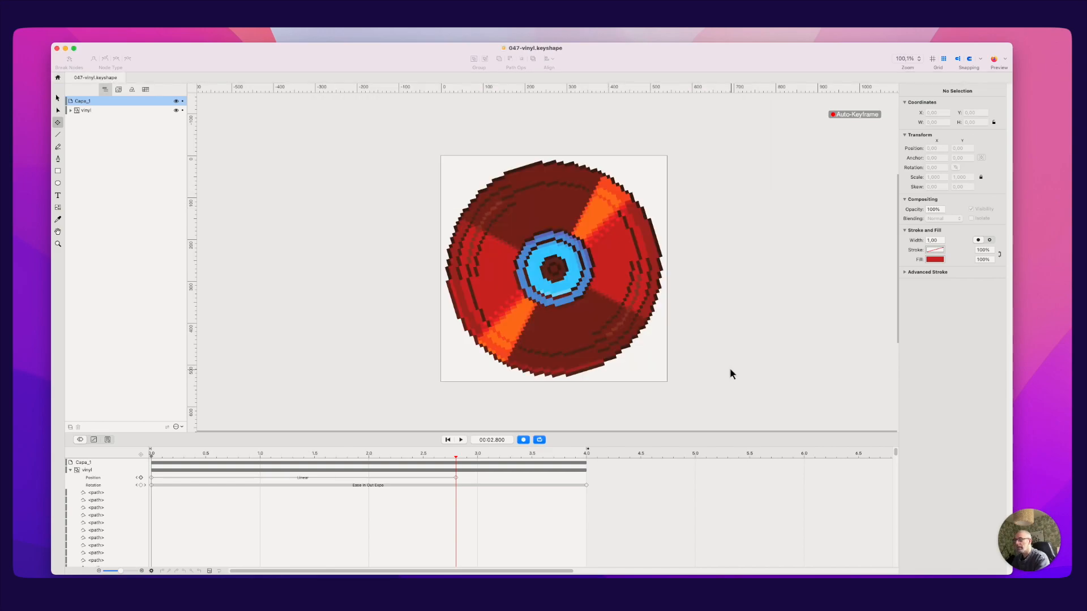
- Turn off auto-keyframing and delete the vinyl's Position keyframes from the timeline
{"action": "key", "text": "k"}
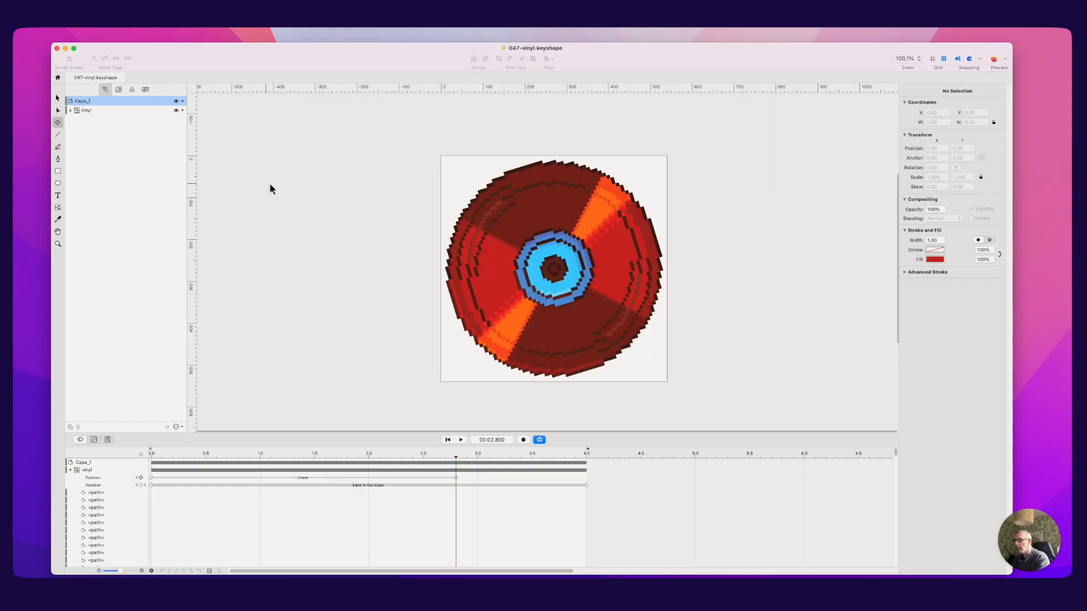
{"action": "left_click_drag", "start_coordinate": [454, 460], "coordinate": [381, 482]}
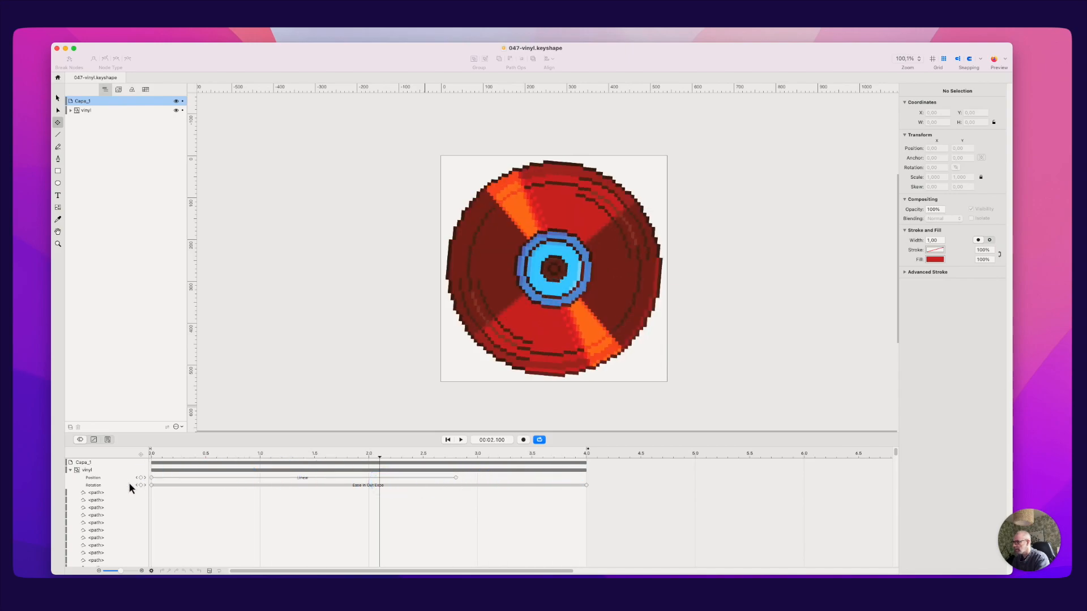
{"action": "left_click", "coordinate": [112, 478]}
{"action": "key", "text": "BackSpace"}
- Play the animation from the start to check the rotation, stop it, and save the project
{"action": "left_click_drag", "start_coordinate": [212, 458], "coordinate": [123, 453]}
{"action": "key", "text": "space"}
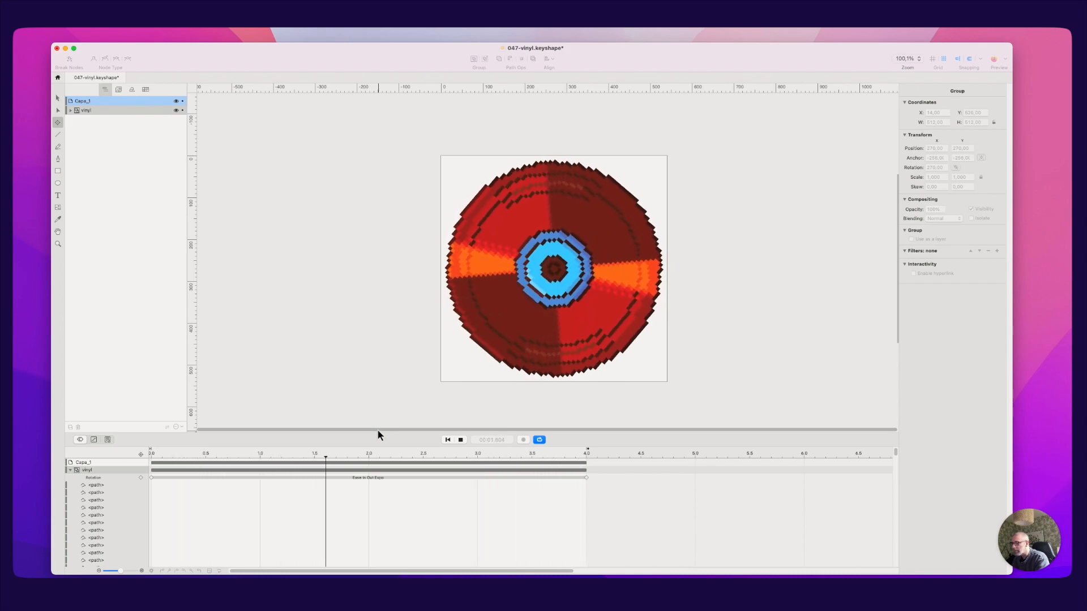
{"action": "key", "text": "space"}
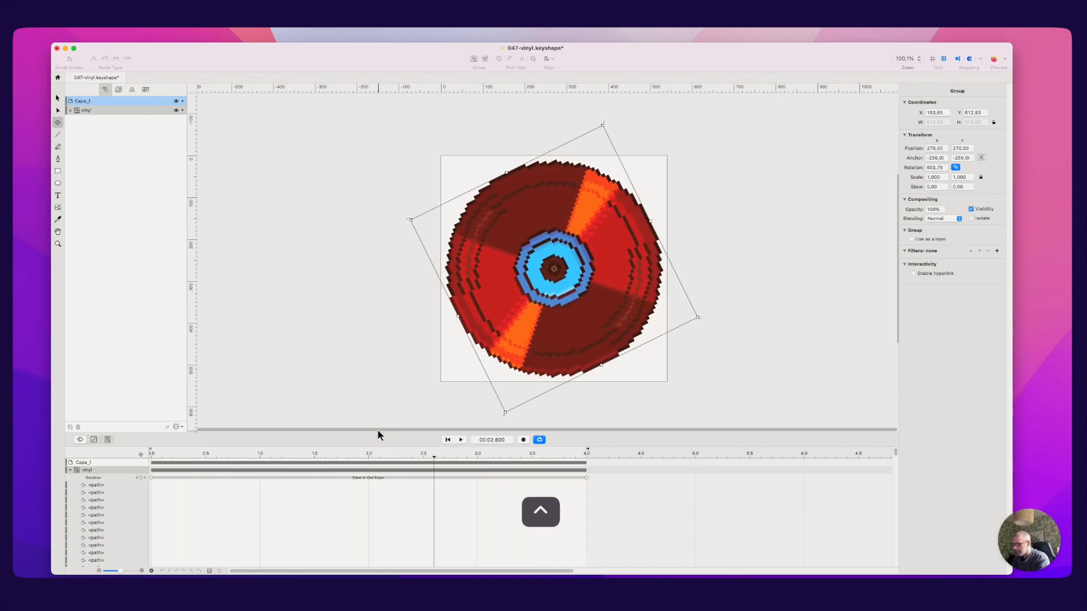
{"action": "key", "text": "super+s"}
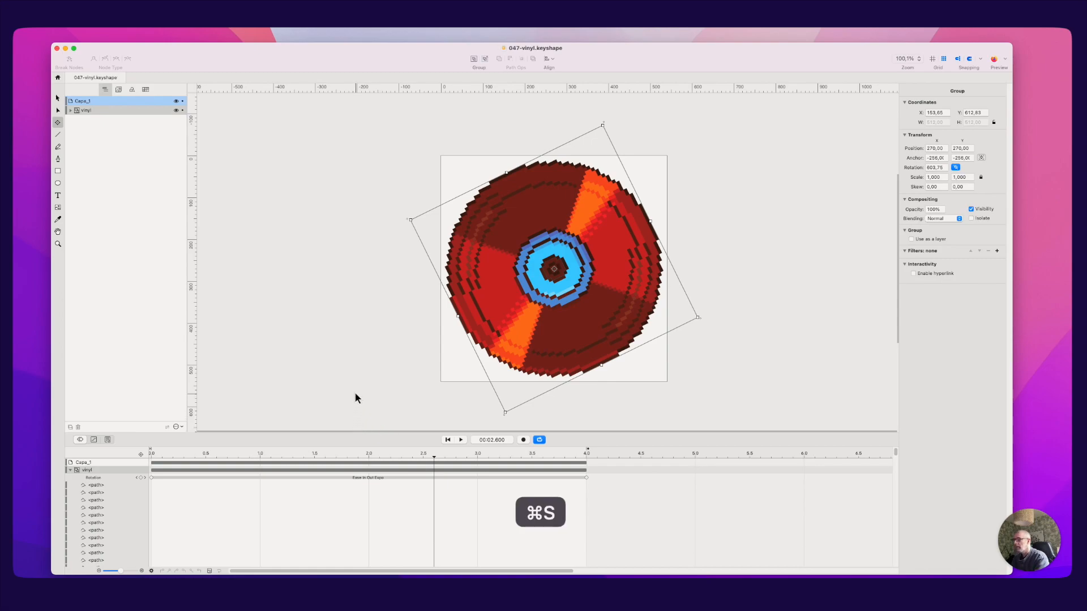
- Export the vinyl as 047-vinyl.svg with CSS Animation and the Optimize option into the export folder
{"action": "left_click", "coordinate": [68, 30]}
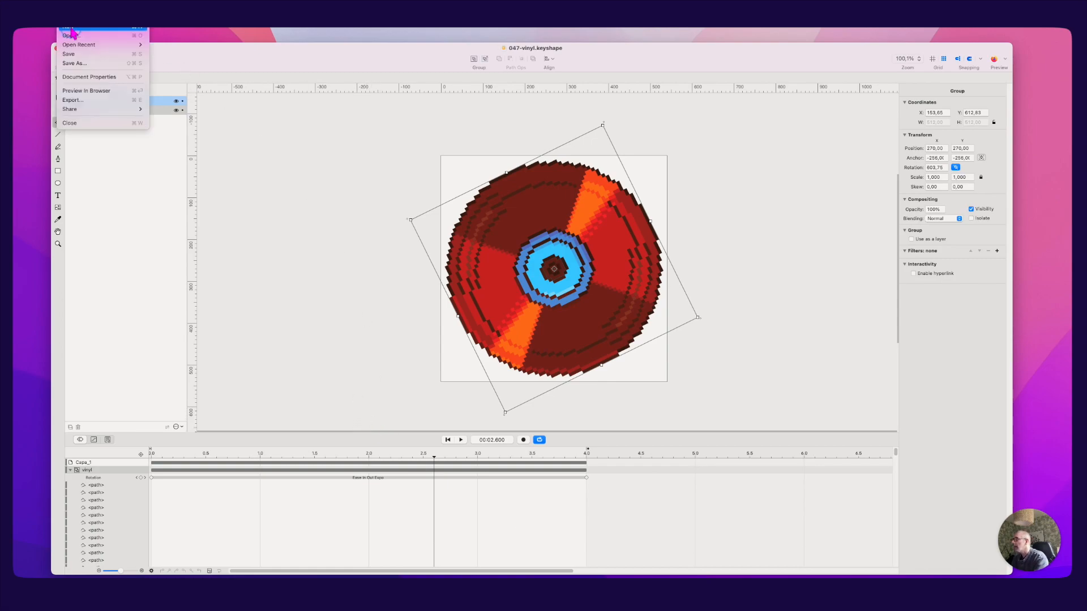
{"action": "left_click", "coordinate": [85, 99]}
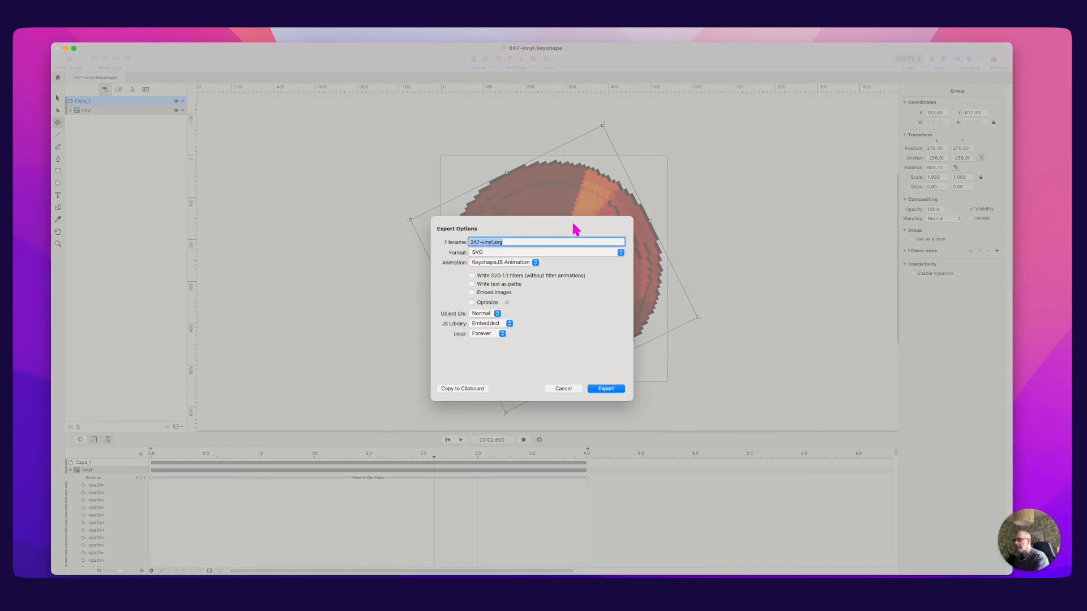
{"action": "left_click", "coordinate": [522, 264]}
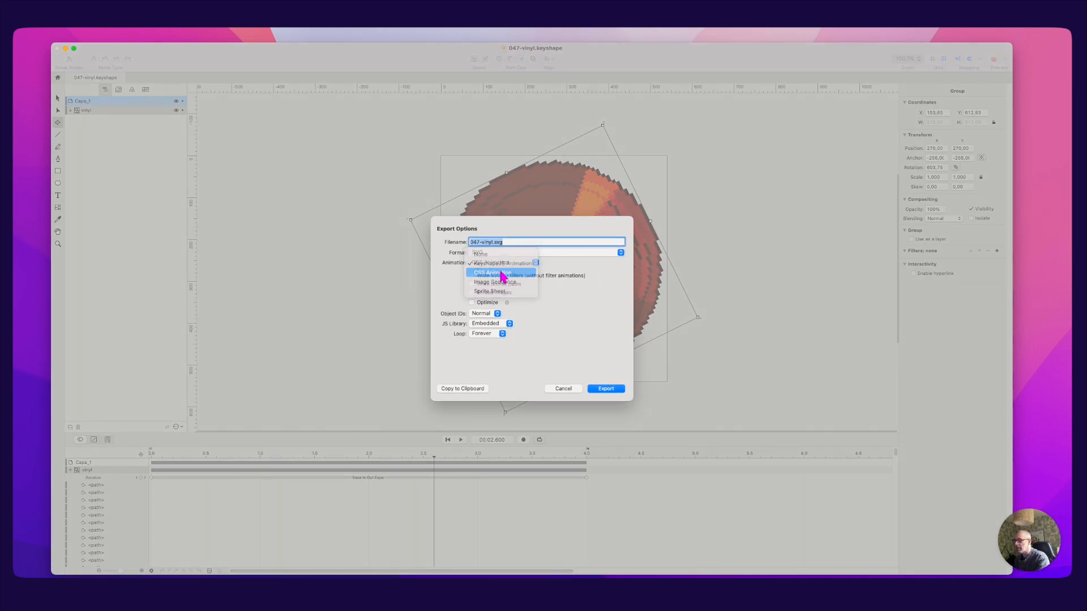
{"action": "left_click", "coordinate": [504, 273]}
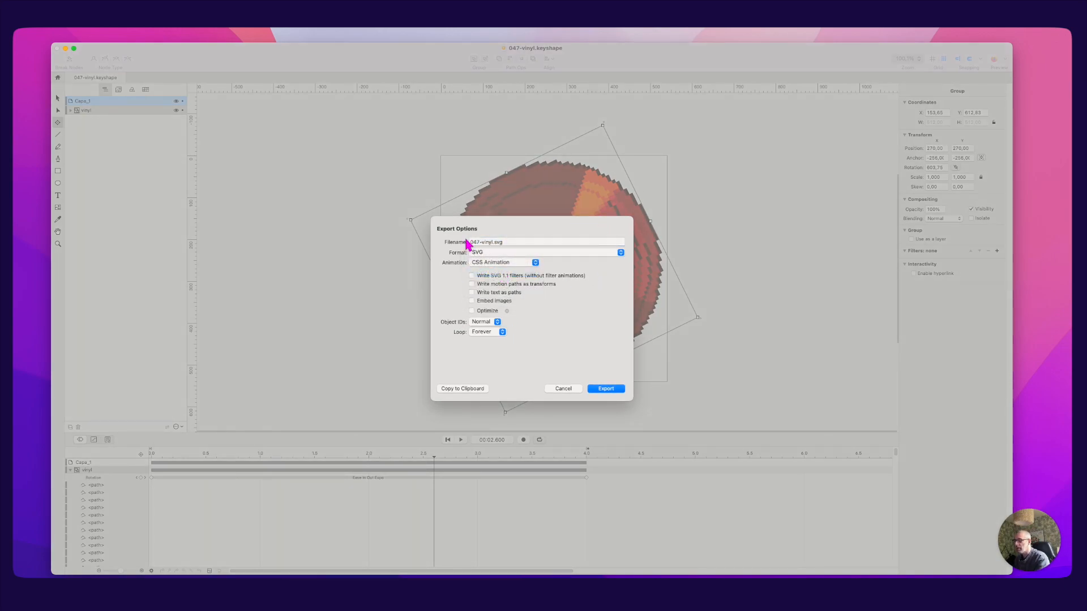
{"action": "left_click", "coordinate": [473, 312]}
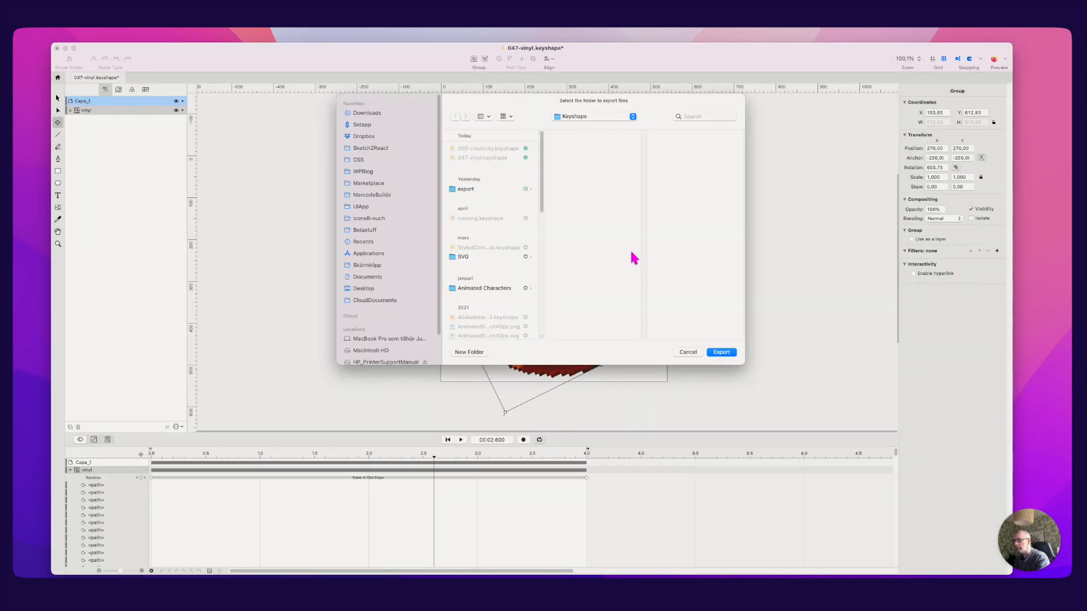
{"action": "left_click", "coordinate": [519, 193]}
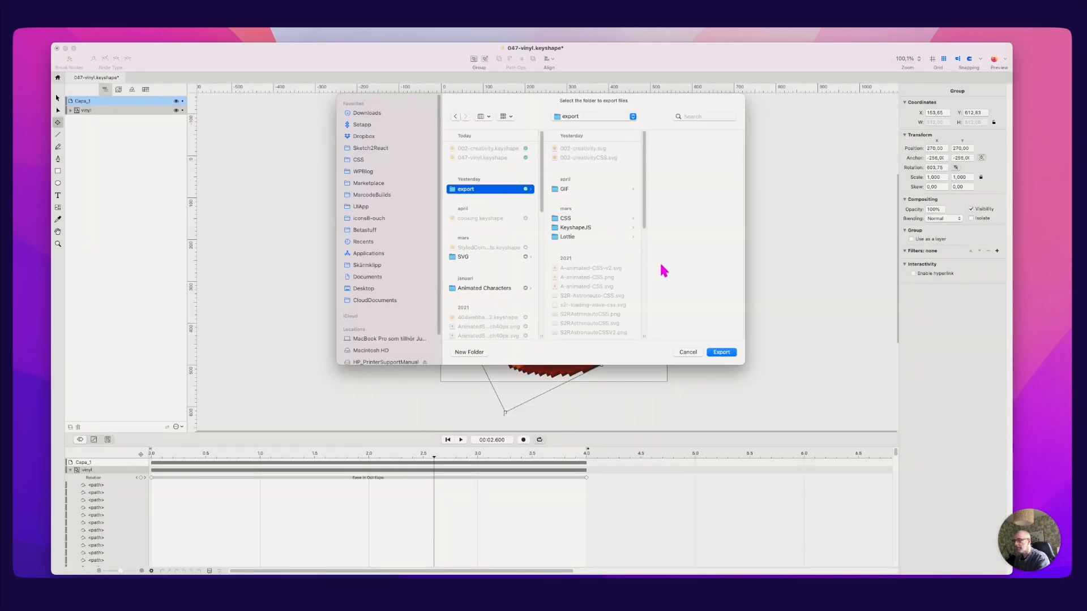
{"action": "left_click", "coordinate": [721, 352]}
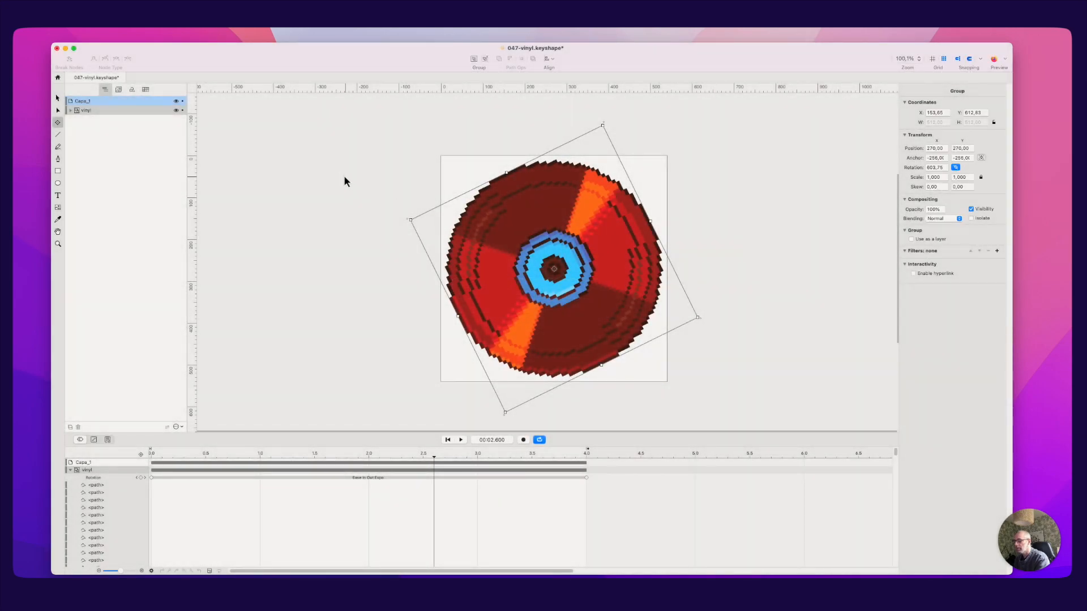
- Deselect the record on the canvas and save the project again
{"action": "left_click", "coordinate": [344, 177]}
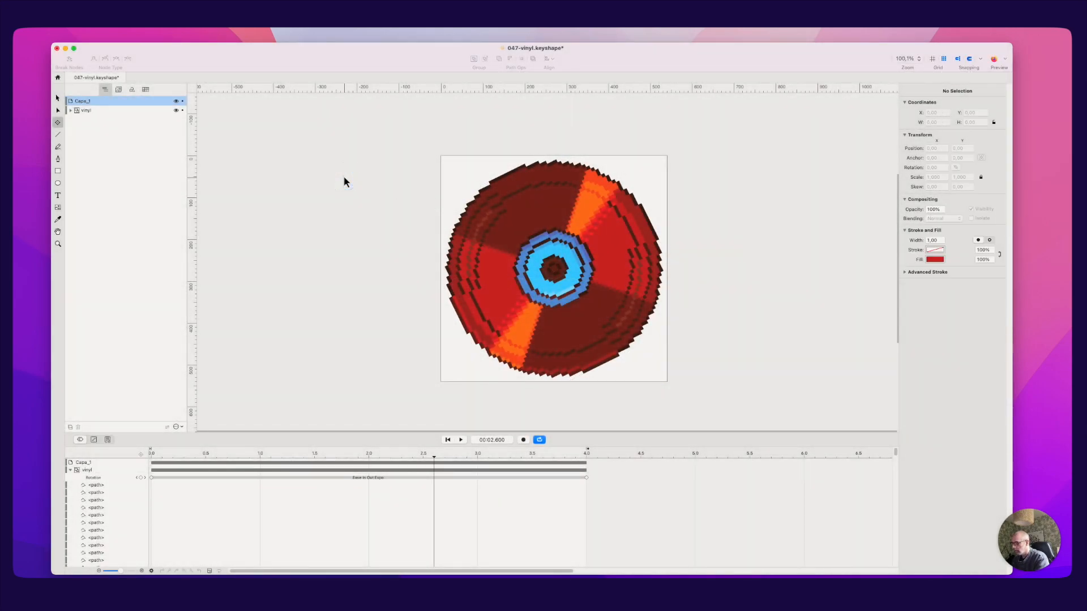
{"action": "key", "text": "super+s"}
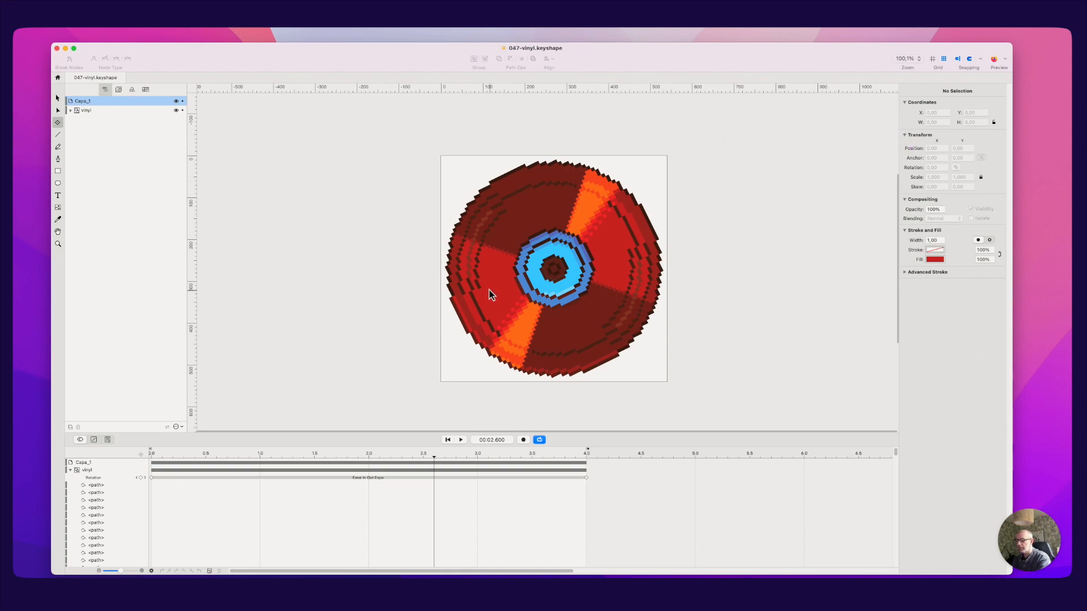
{"action": "left_click", "coordinate": [407, 152]}
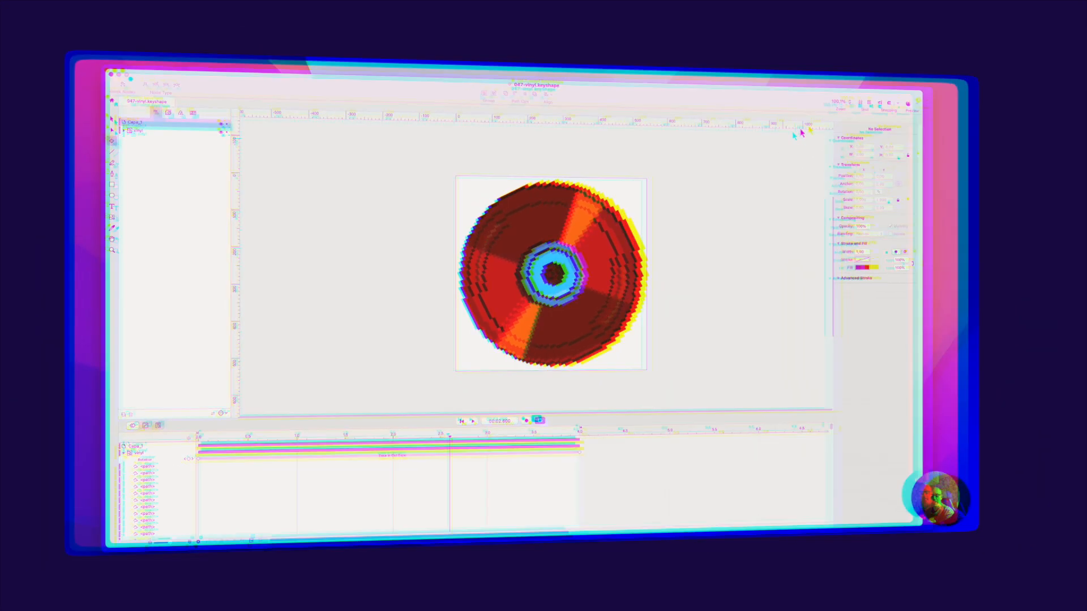
- Switch to Finder and preview the exported 047-vinyl.svg with Quick Look
{"action": "key", "text": "super+Tab"}
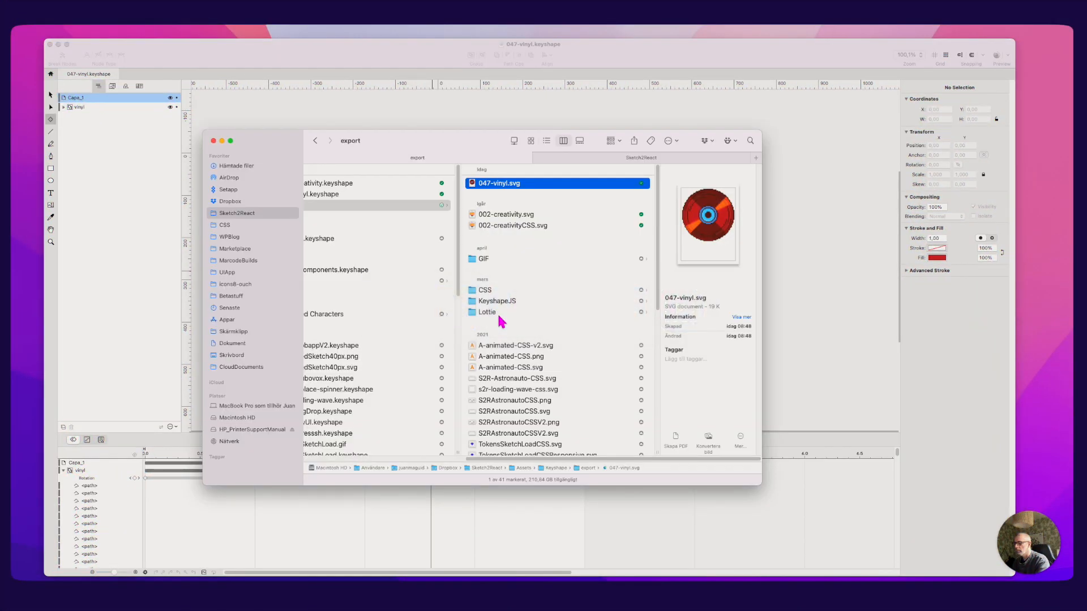
{"action": "left_click_drag", "start_coordinate": [417, 140], "coordinate": [602, 176]}
{"action": "key", "text": "space"}
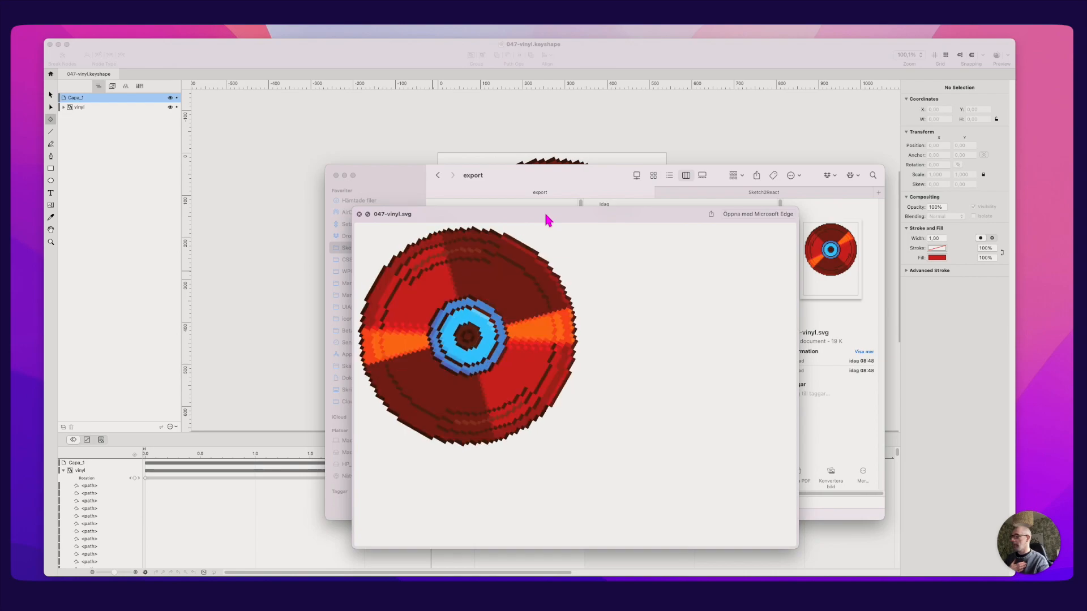
{"action": "key", "text": "space"}
{"action": "left_click_drag", "start_coordinate": [614, 182], "coordinate": [537, 165]}
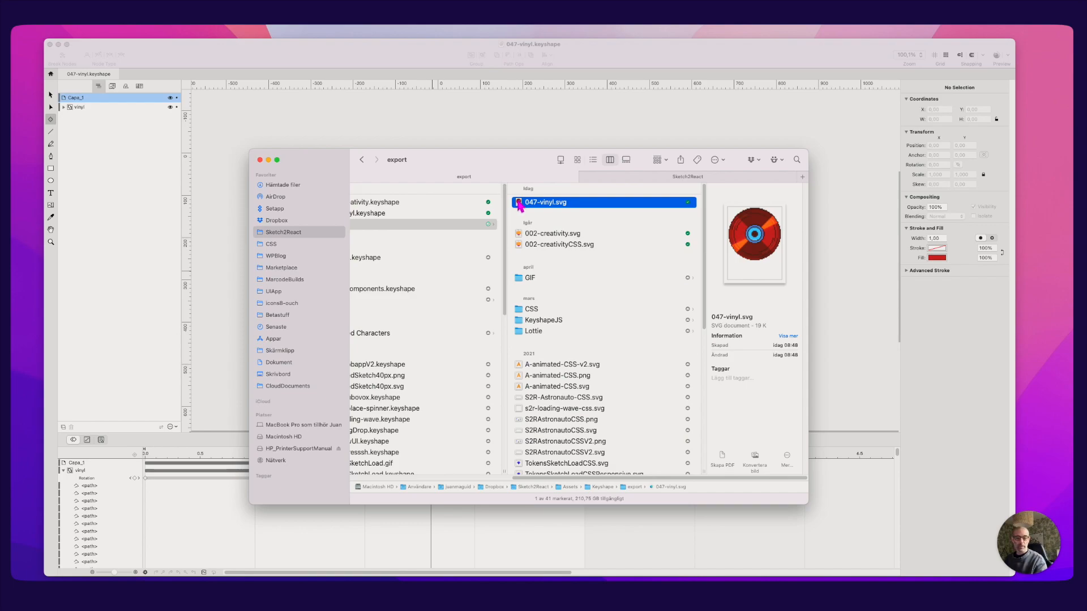
- Upload 047-vinyl.svg from the export folder to the website's resources folder
{"action": "left_click_drag", "start_coordinate": [518, 204], "coordinate": [1073, 266]}
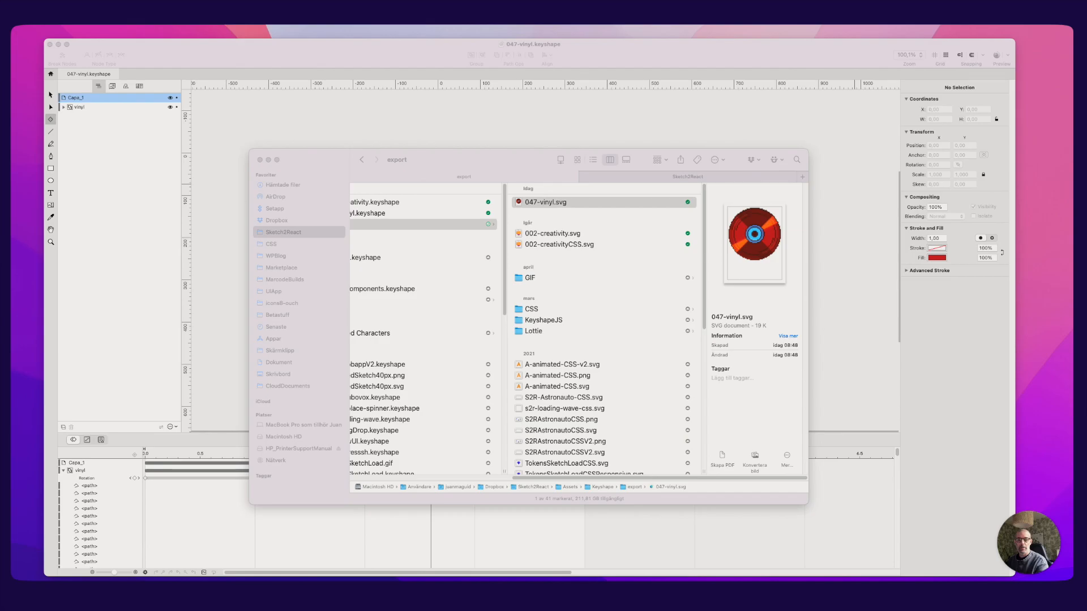
{"action": "key", "text": "shift+super"}
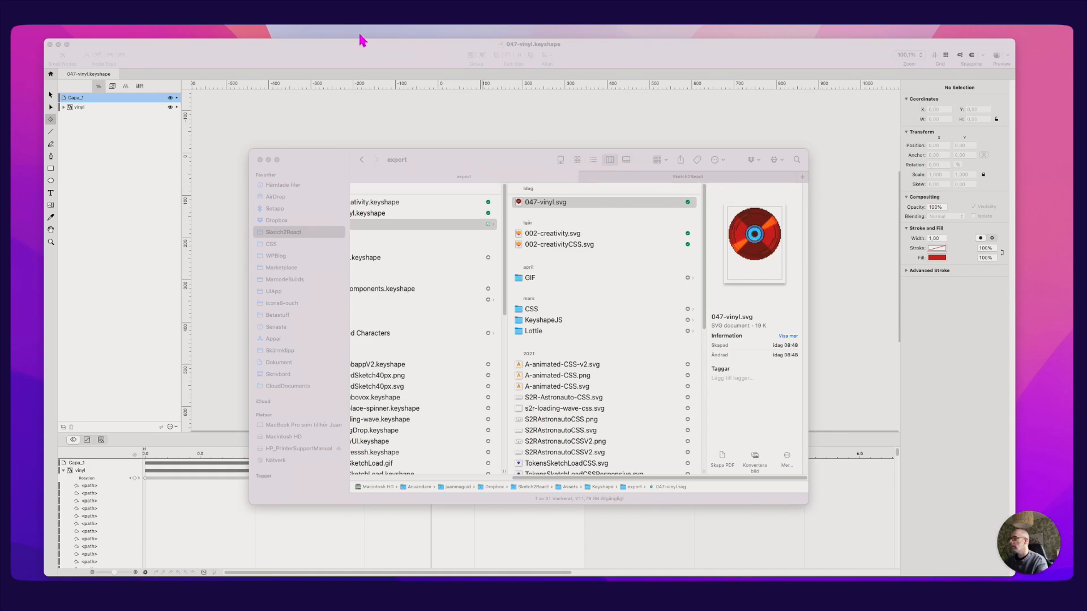
{"action": "left_click", "coordinate": [315, 74]}
{"action": "key", "text": "super+Tab"}
{"action": "key", "text": "Tab"}
{"action": "key", "text": "Tab"}
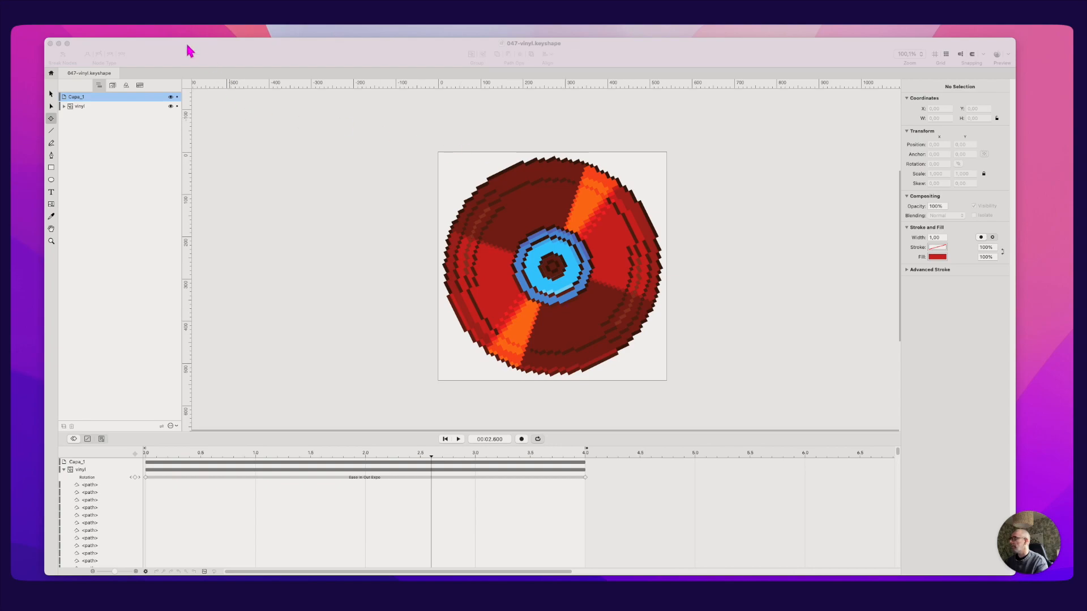
{"action": "type", "text": "https://sketch2react.io/resources/047-vinyl.svg"}
{"action": "key", "text": "Return"}
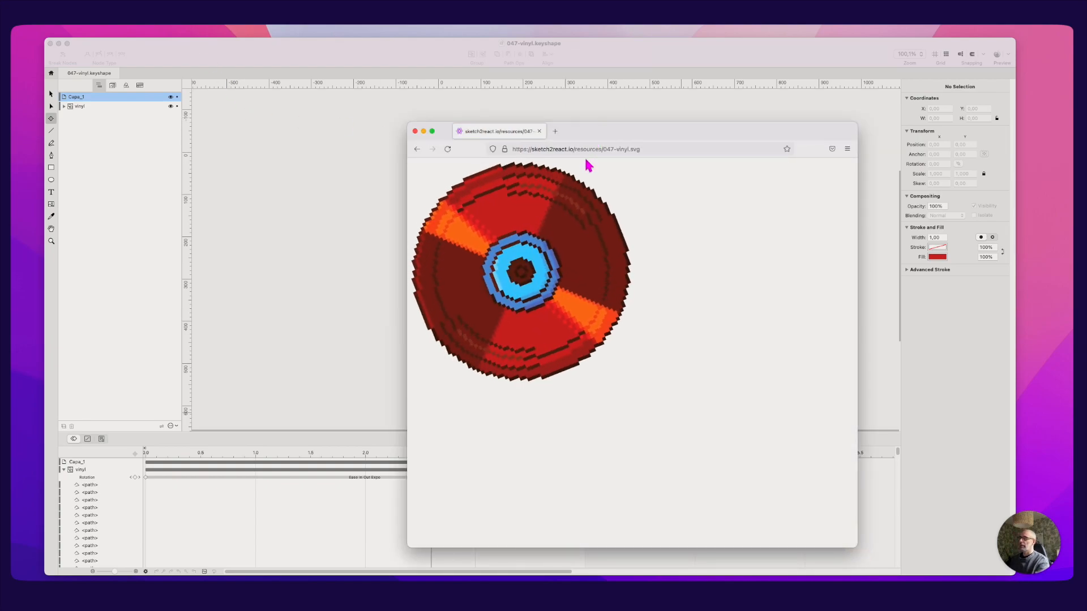
{"action": "left_click_drag", "start_coordinate": [592, 138], "coordinate": [574, 127]}
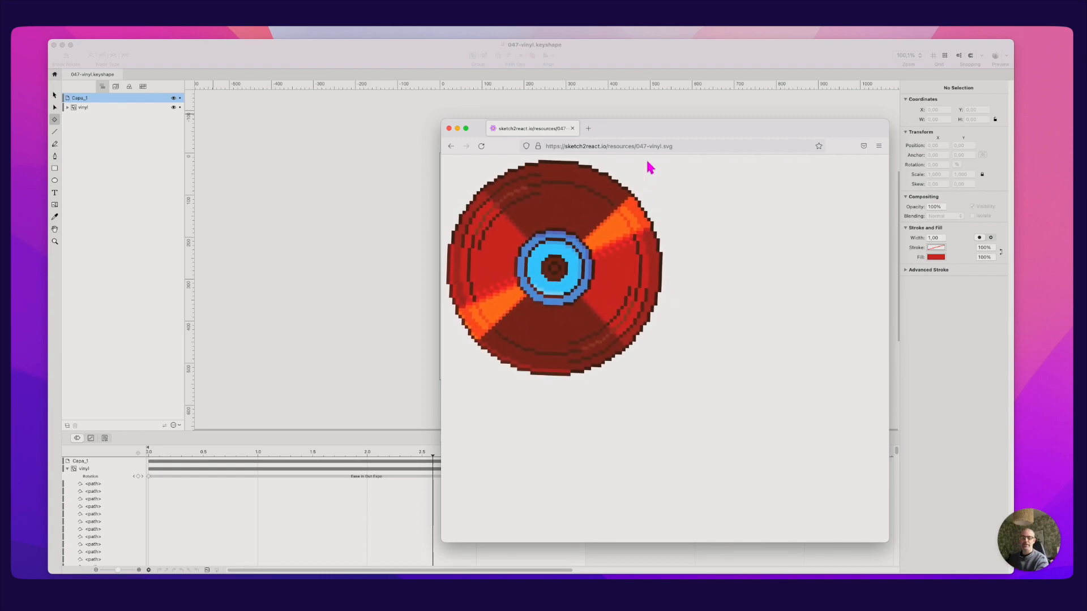
- Switch to Lunacy and create a new local document
{"action": "left_click", "coordinate": [376, 150]}
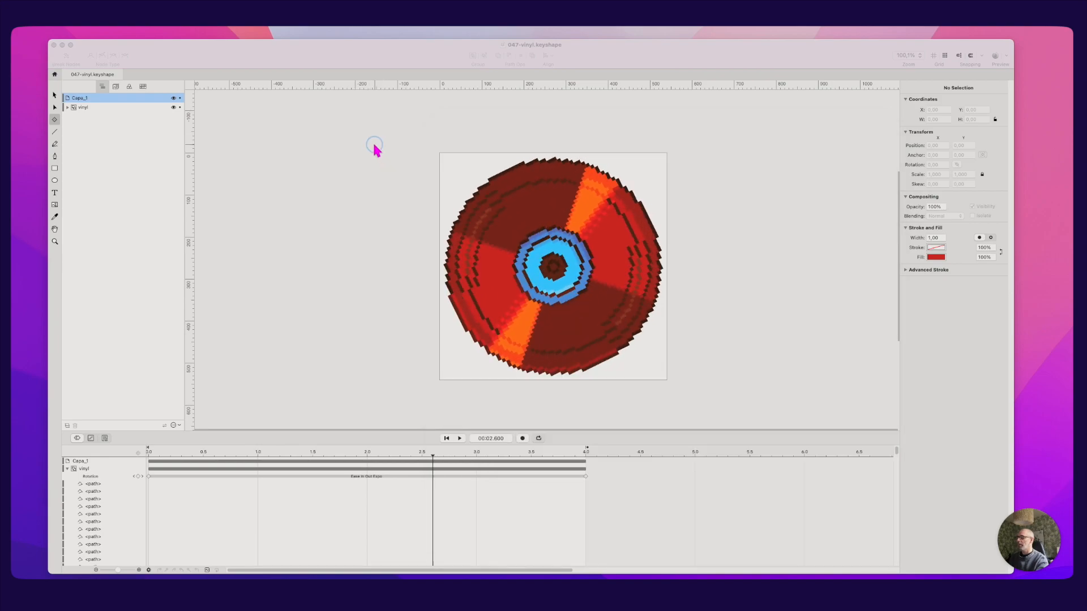
{"action": "left_click", "coordinate": [500, 574]}
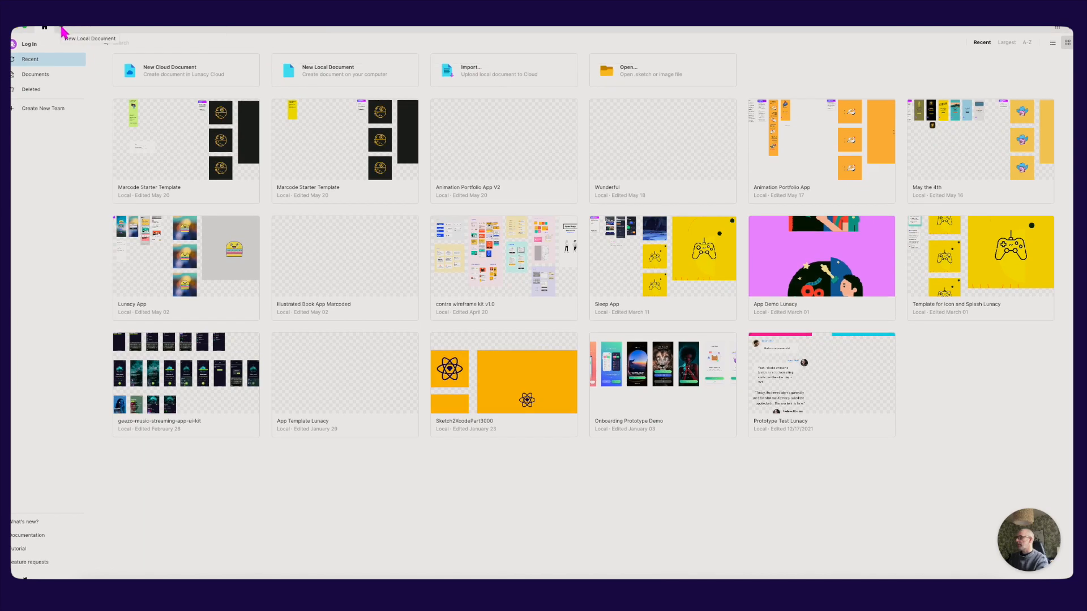
{"action": "left_click", "coordinate": [61, 30]}
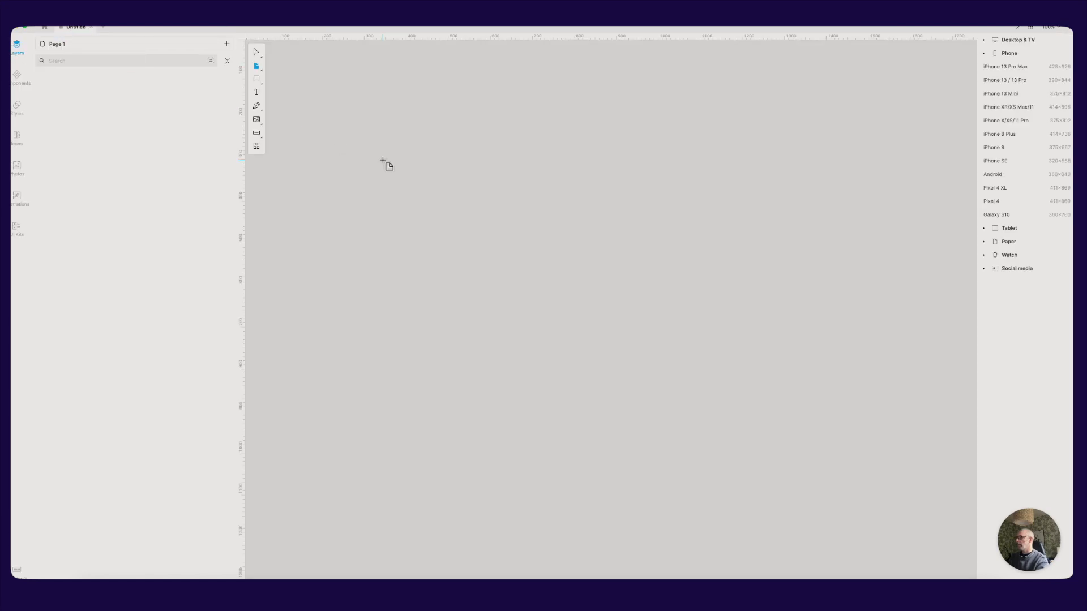
- Rename the document's first page to App
{"action": "left_click", "coordinate": [60, 49]}
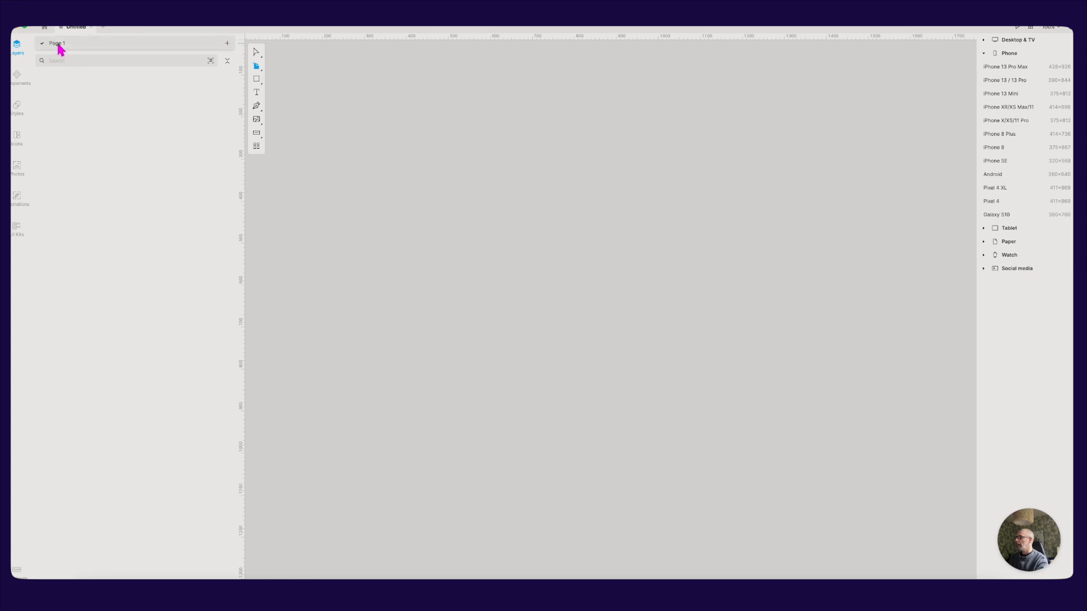
{"action": "double_click", "coordinate": [64, 43]}
{"action": "type", "text": "App"}
{"action": "key", "text": "Return"}
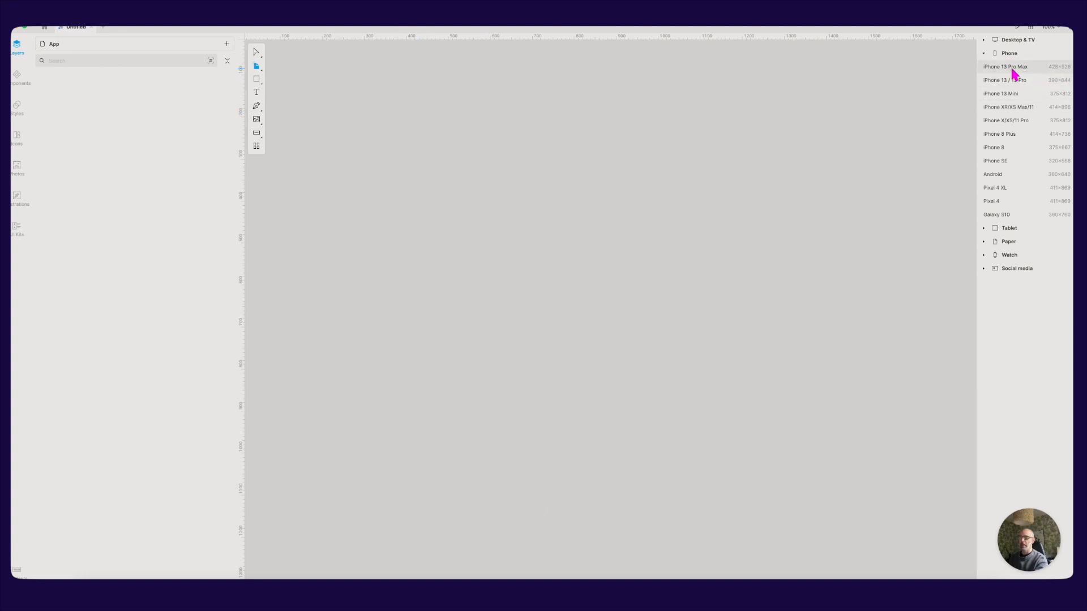
- Add a Surface Pro 4/5/6 tablet artboard and set it to portrait orientation, 912 × 1368
{"action": "left_click", "coordinate": [1007, 228]}
{"action": "left_click", "coordinate": [1003, 83]}
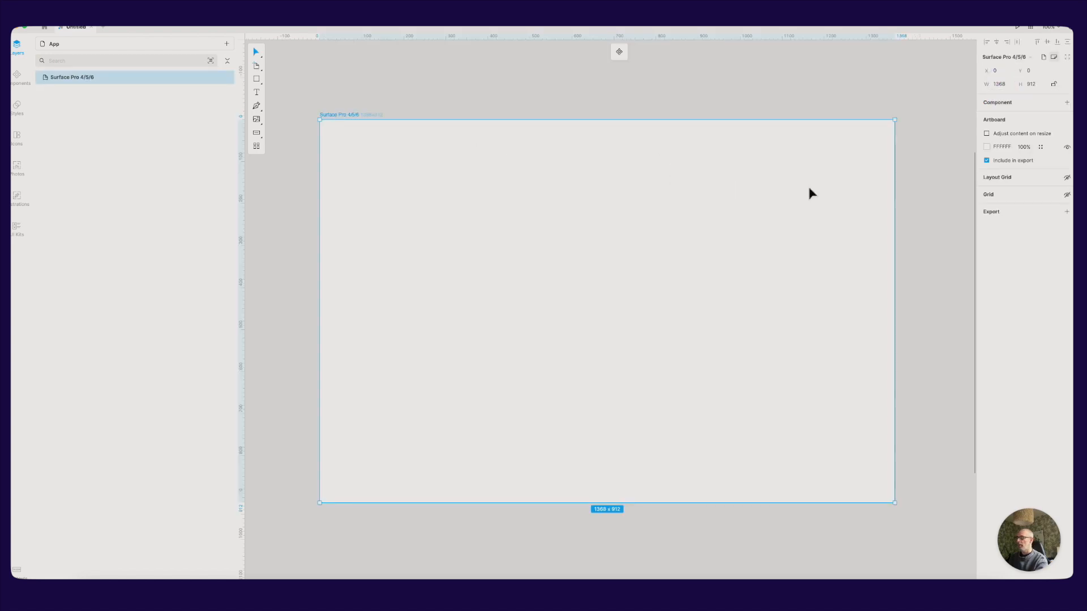
{"action": "left_click", "coordinate": [1043, 57]}
{"action": "scroll", "coordinate": [611, 256], "scroll_direction": "down", "scroll_amount": 2}
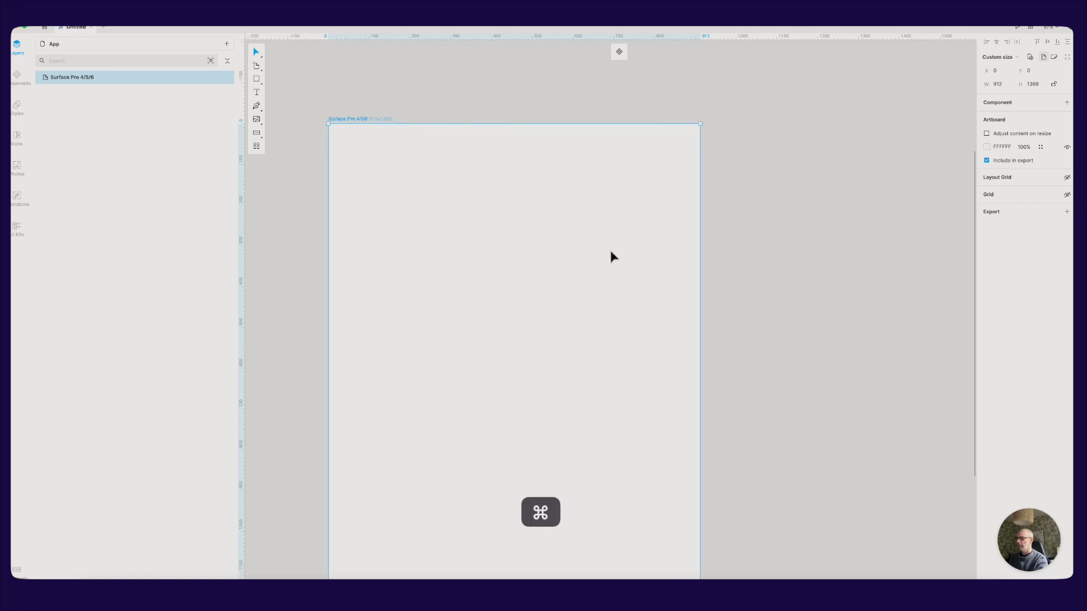
- Resize the Surface Pro artboard to 823 × 839
{"action": "left_click_drag", "start_coordinate": [650, 325], "coordinate": [650, 262]}
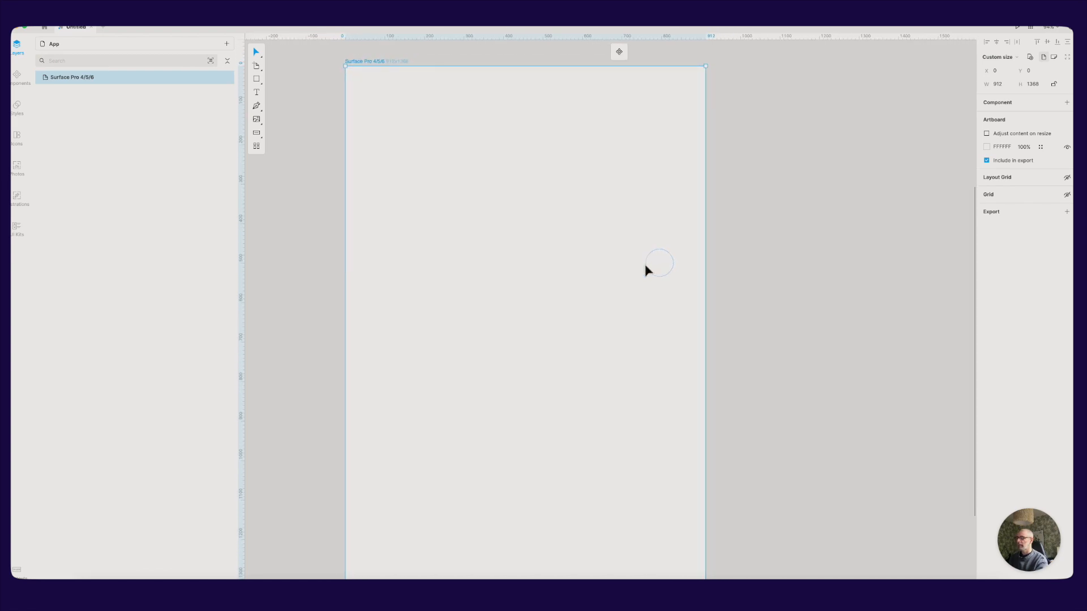
{"action": "left_click_drag", "start_coordinate": [703, 569], "coordinate": [672, 387]}
{"action": "left_click", "coordinate": [440, 93]}
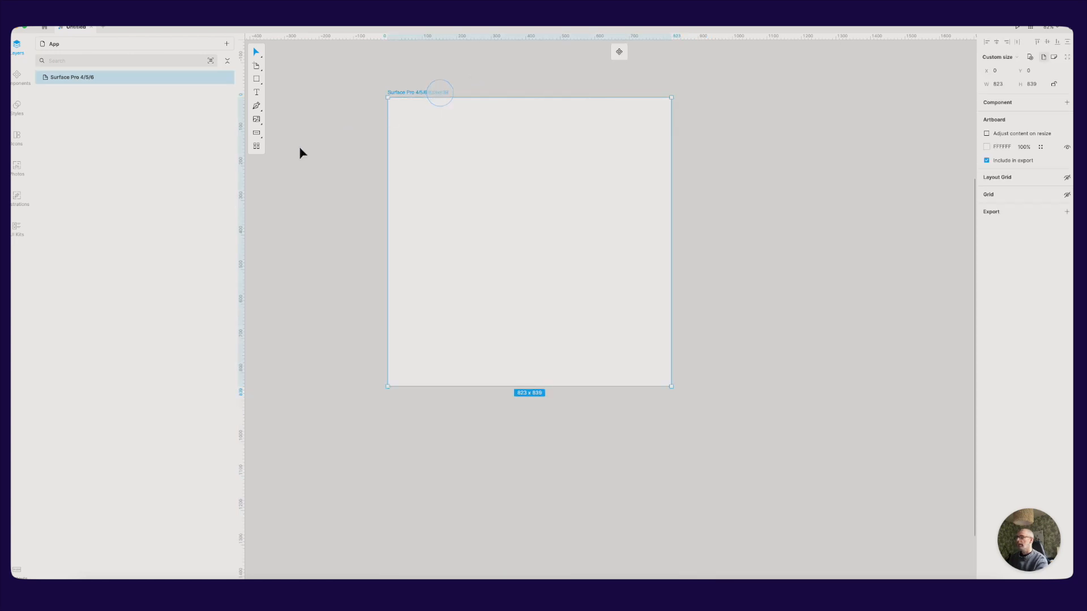
- Rename the artboard to Start
{"action": "double_click", "coordinate": [406, 91]}
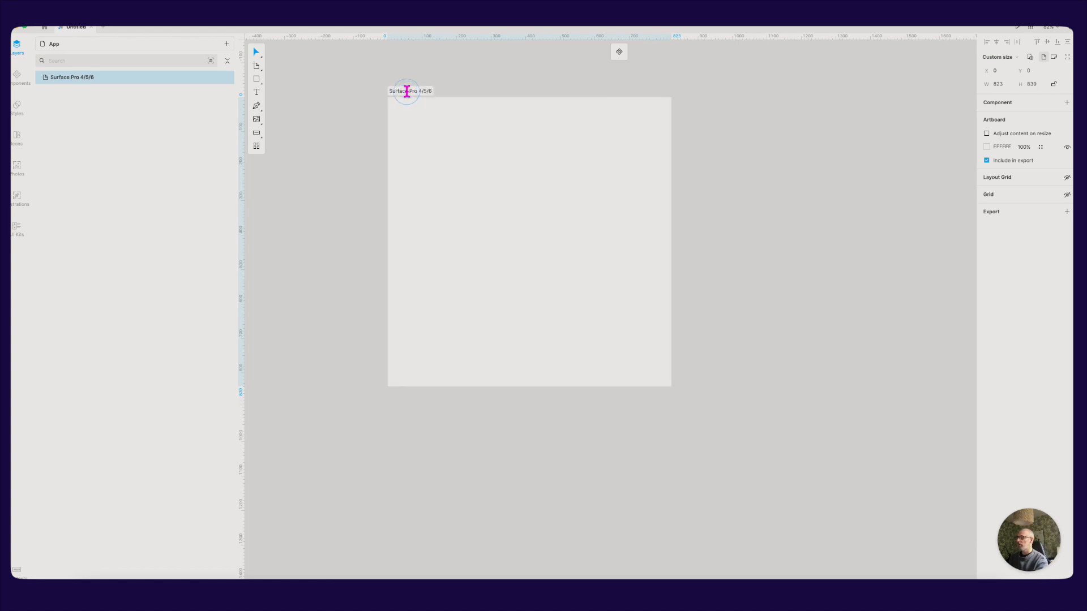
{"action": "left_click", "coordinate": [358, 94]}
{"action": "left_click", "coordinate": [400, 110]}
{"action": "left_click_drag", "start_coordinate": [406, 91], "coordinate": [408, 95]}
{"action": "double_click", "coordinate": [405, 92]}
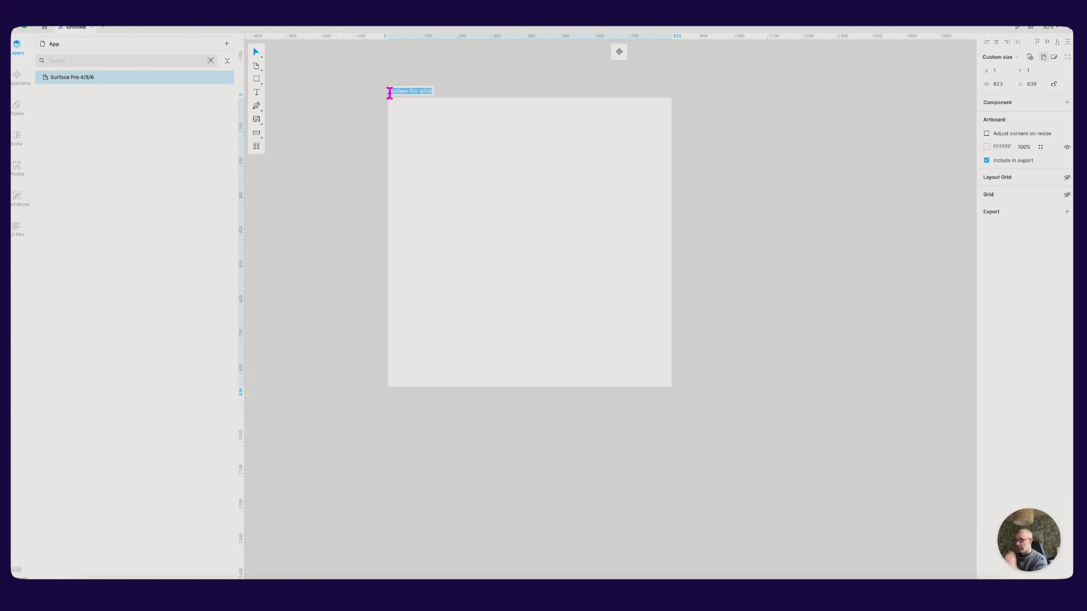
{"action": "key", "text": "BackSpace"}
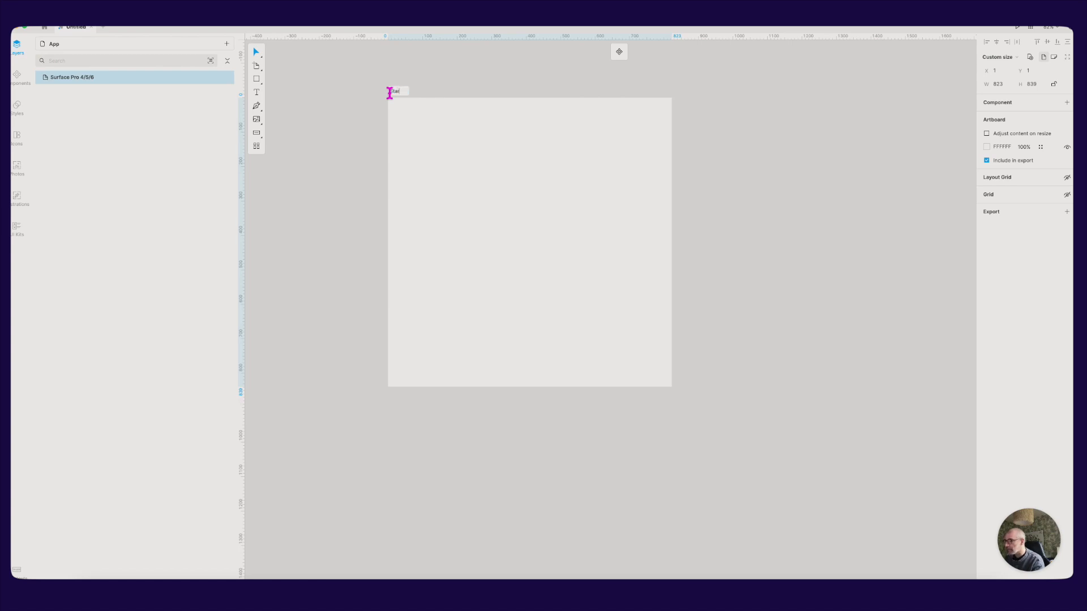
{"action": "key", "text": "Return"}
{"action": "left_click", "coordinate": [288, 209]}
{"action": "left_click", "coordinate": [445, 136]}
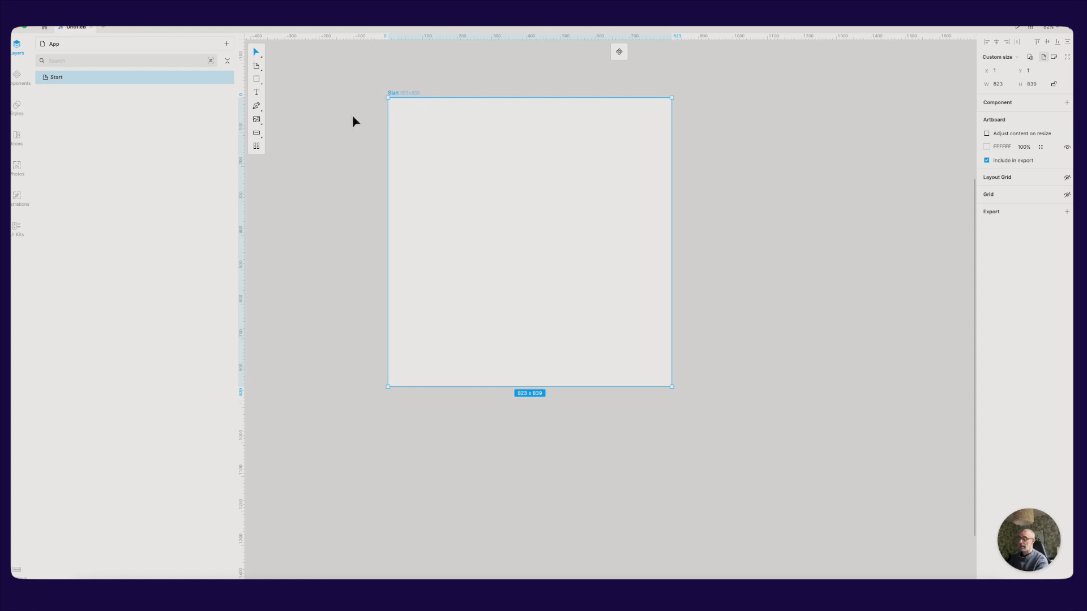
- Save the document as DJJuan in the Lunacy8 folder
{"action": "key", "text": "super+s"}
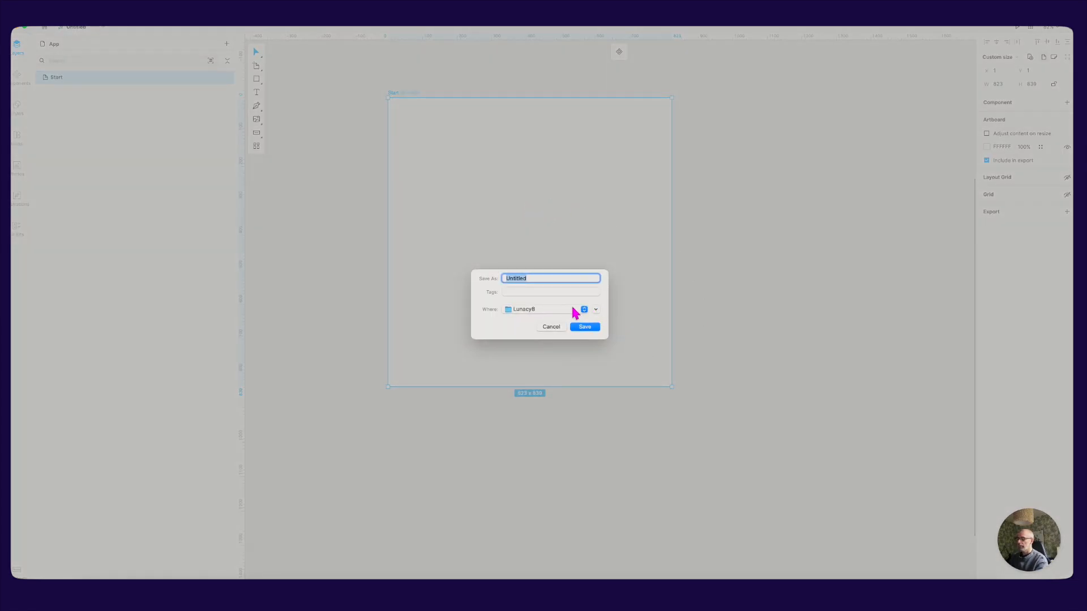
{"action": "left_click", "coordinate": [583, 310]}
{"action": "left_click", "coordinate": [545, 277]}
{"action": "type", "text": "DJJuan"}
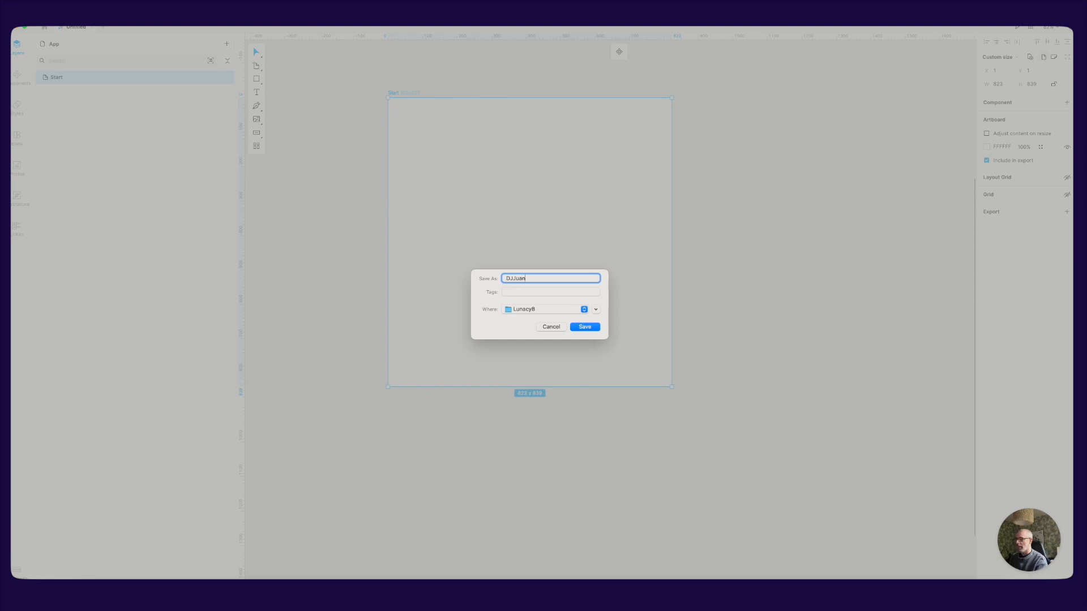
{"action": "left_click", "coordinate": [585, 327]}
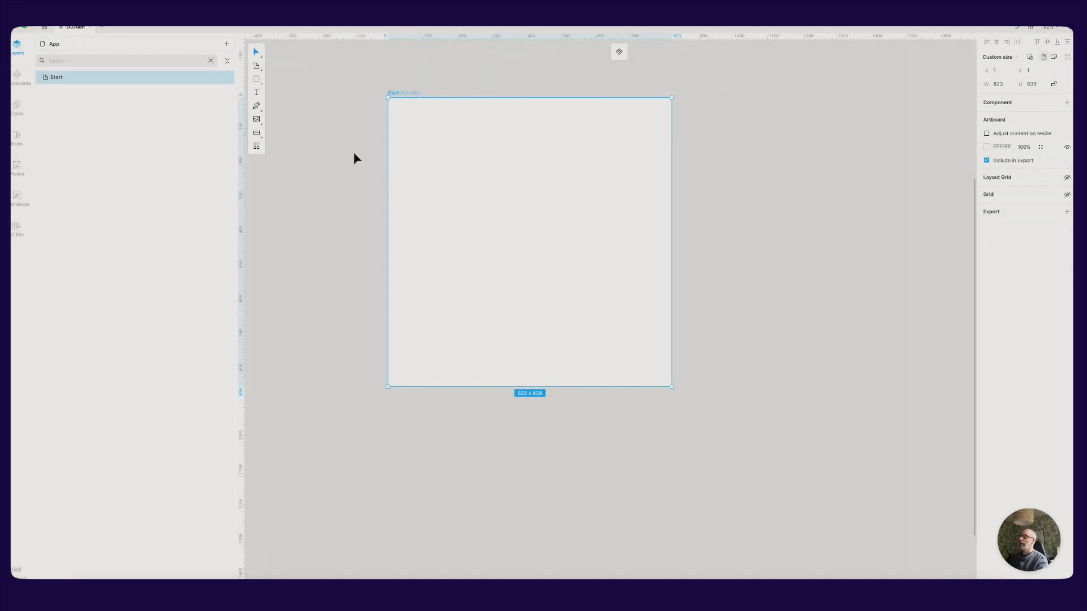
- Fill the Start artboard's background with the light pink global swatch
{"action": "left_click", "coordinate": [407, 134]}
{"action": "left_click", "coordinate": [987, 146]}
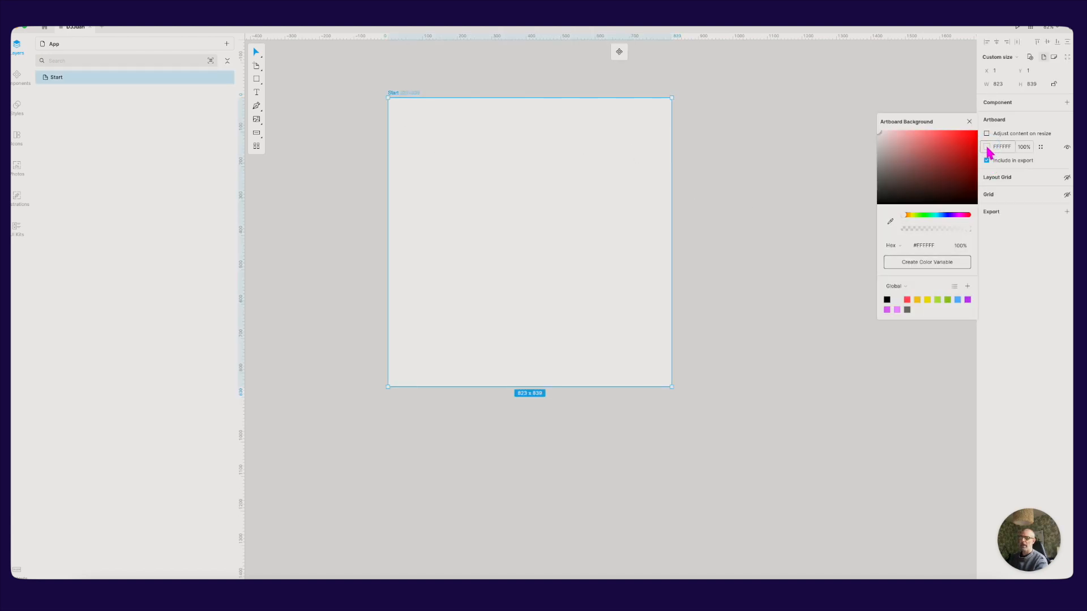
{"action": "left_click", "coordinate": [898, 310]}
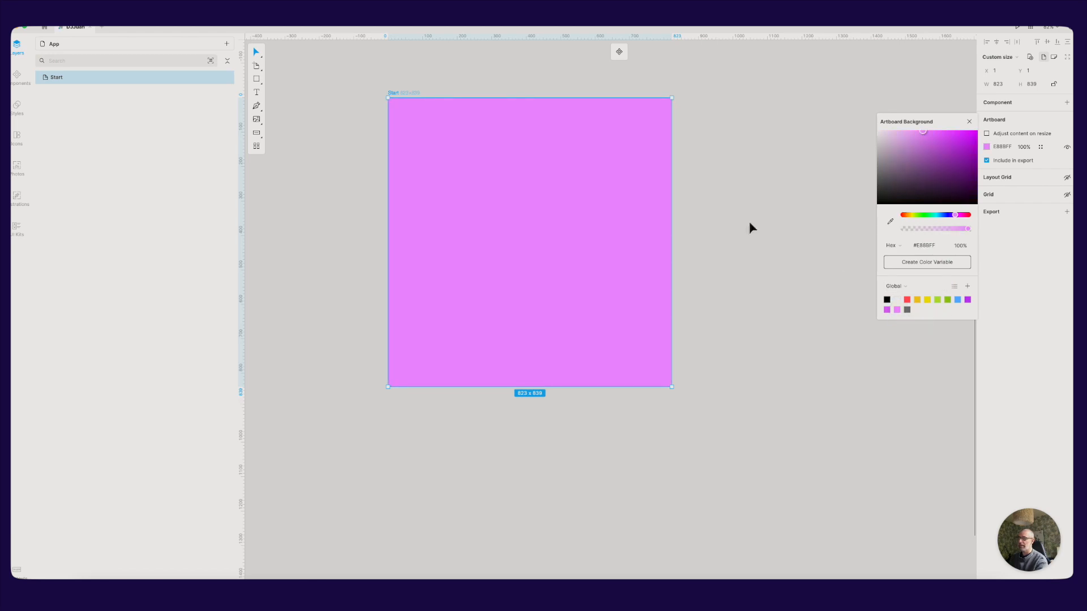
{"action": "left_click", "coordinate": [724, 182]}
- Switch to Keyshape and copy the hex fill colour of the light blue label ring at the vinyl's centre
{"action": "key", "text": "super+Tab"}
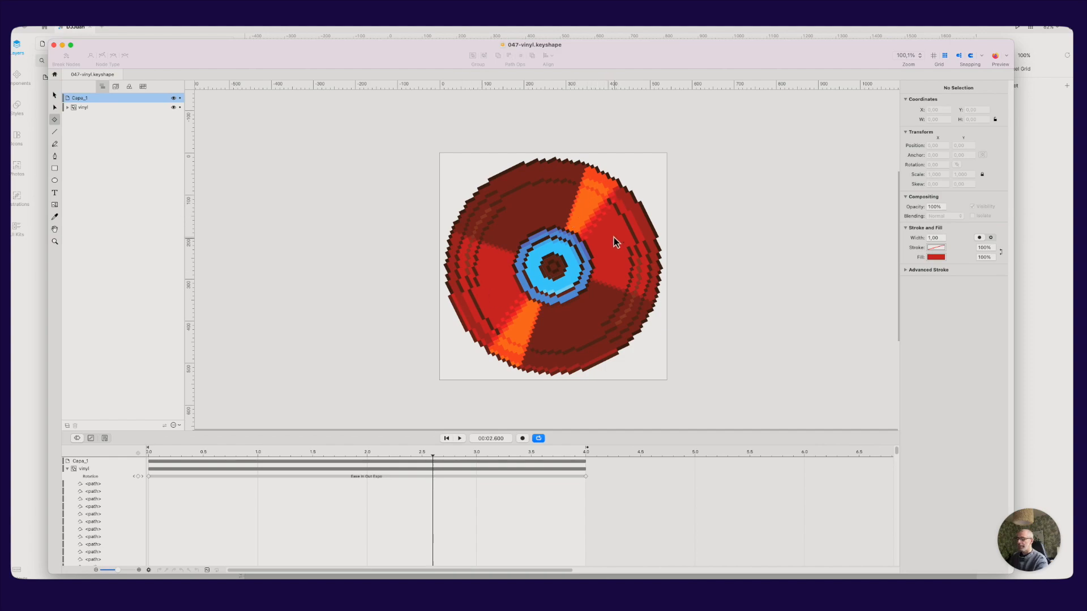
{"action": "left_click", "coordinate": [614, 235]}
{"action": "double_click", "coordinate": [613, 232]}
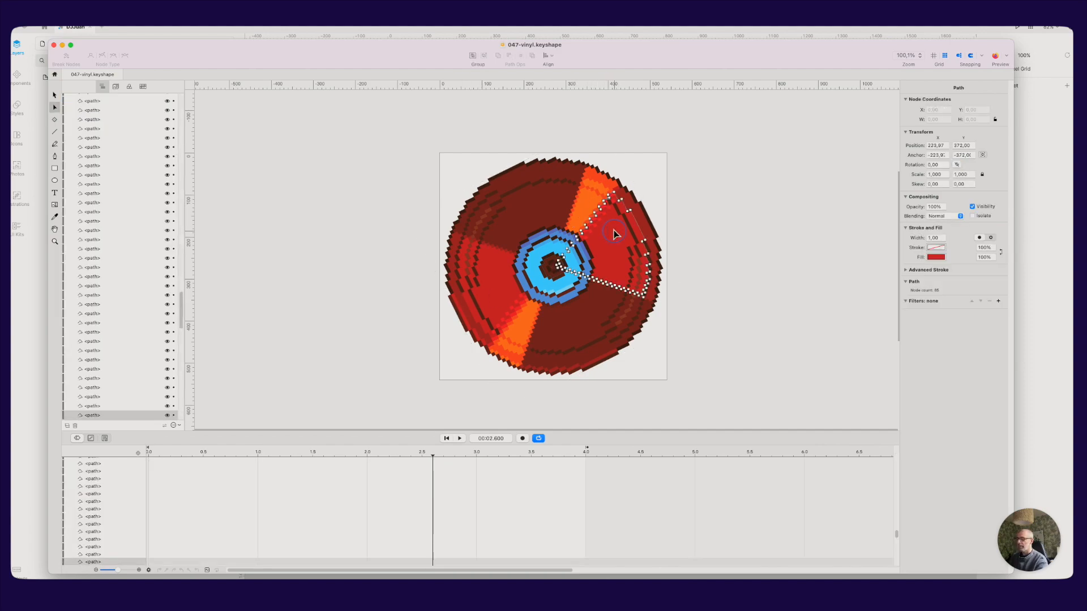
{"action": "left_click", "coordinate": [543, 253]}
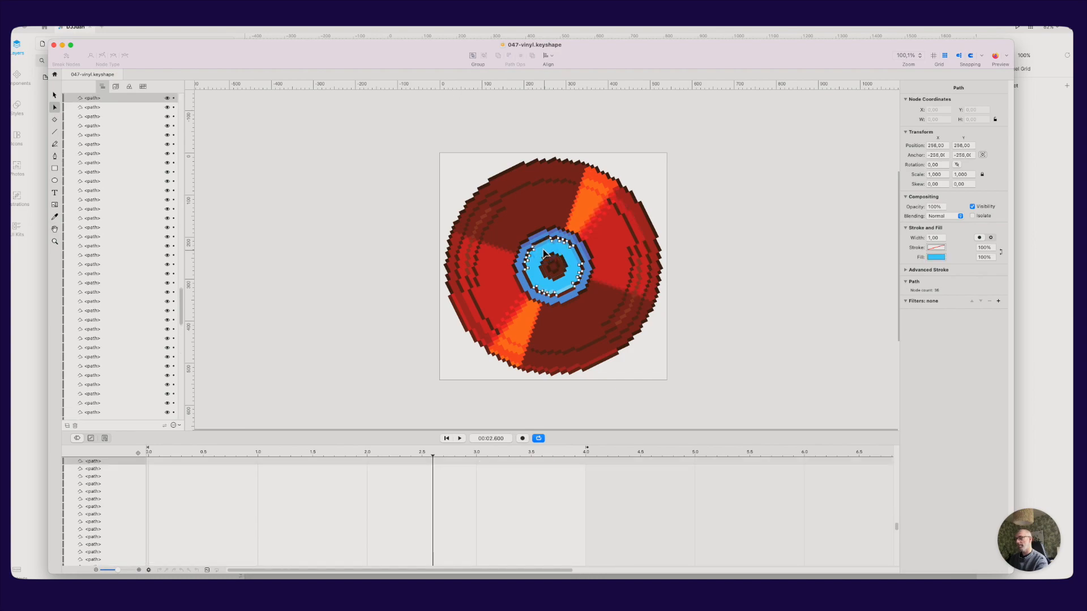
{"action": "left_click", "coordinate": [935, 258]}
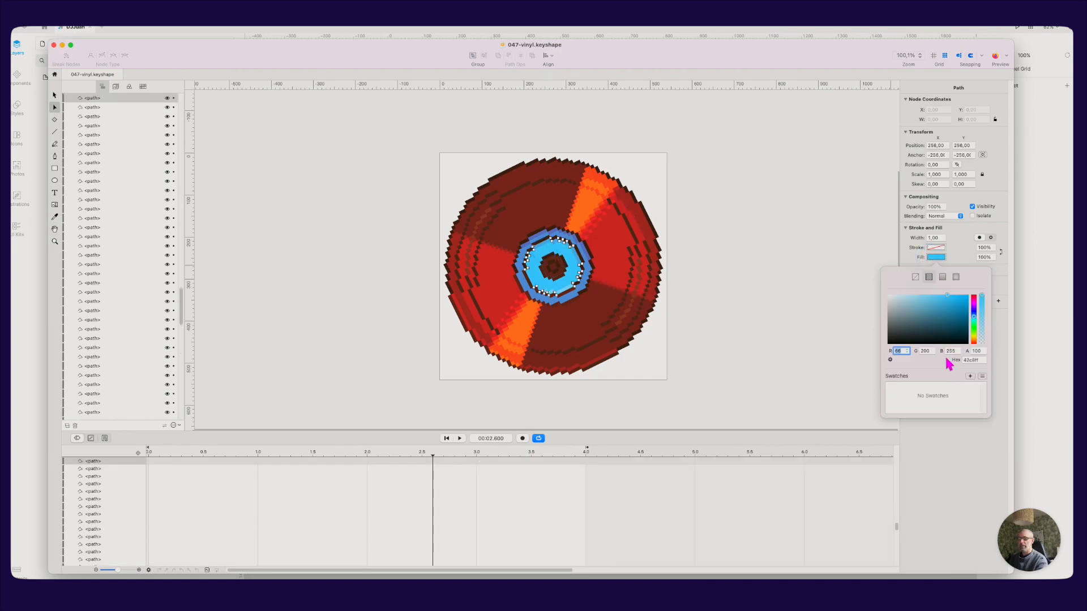
{"action": "double_click", "coordinate": [971, 360]}
{"action": "key", "text": "super+c"}
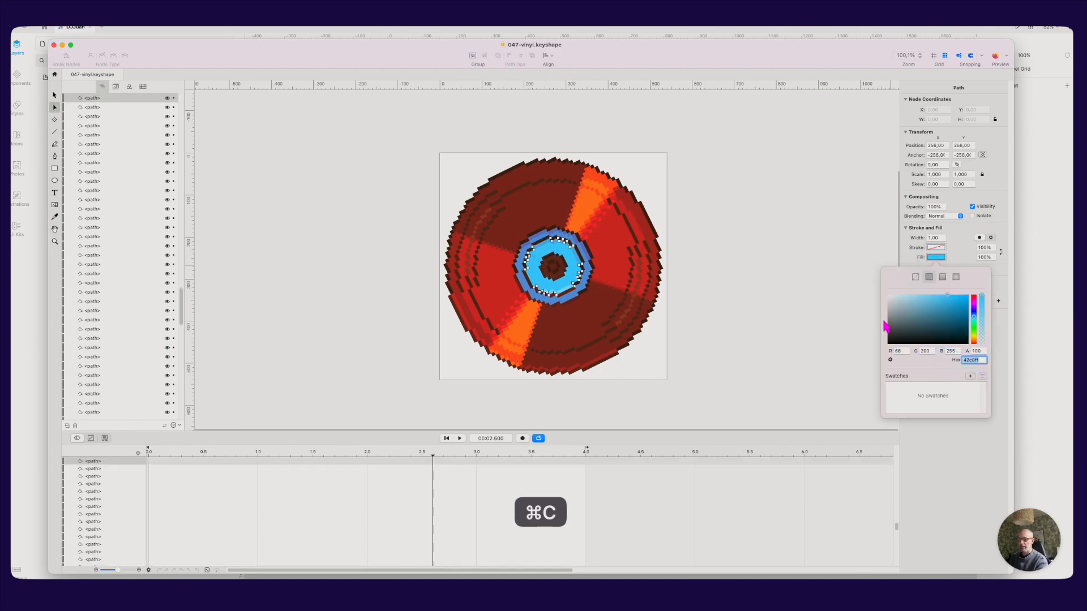
{"action": "left_click", "coordinate": [831, 274]}
- Return to Lunacy, set the Start artboard's background to 42C8FF with the copied colour, and save the document
{"action": "key", "text": "super+Tab"}
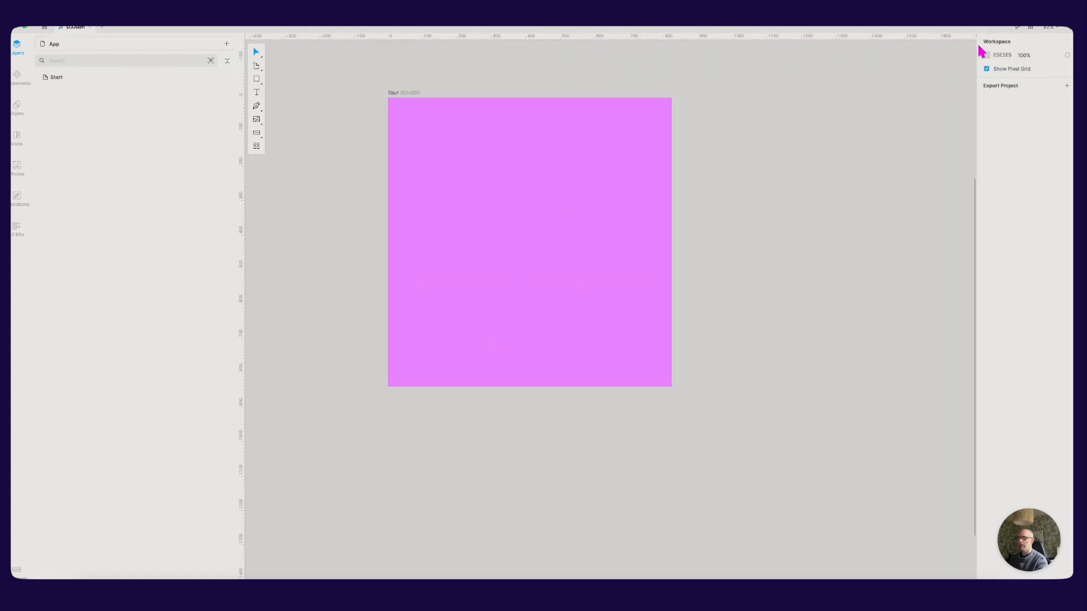
{"action": "left_click", "coordinate": [621, 120]}
{"action": "left_click", "coordinate": [1002, 146]}
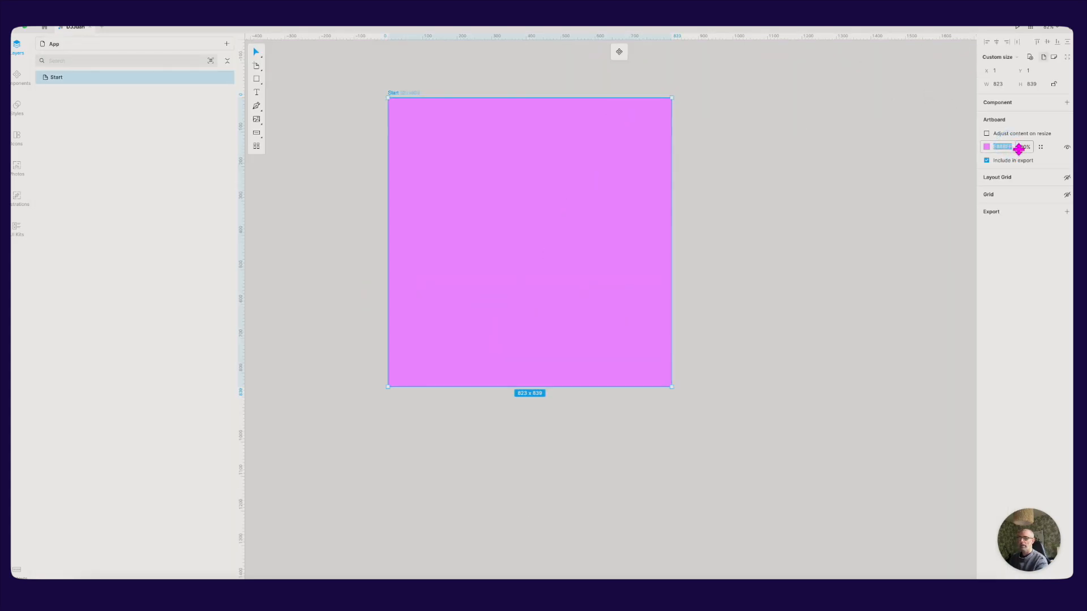
{"action": "key", "text": "super+v"}
{"action": "key", "text": "Return"}
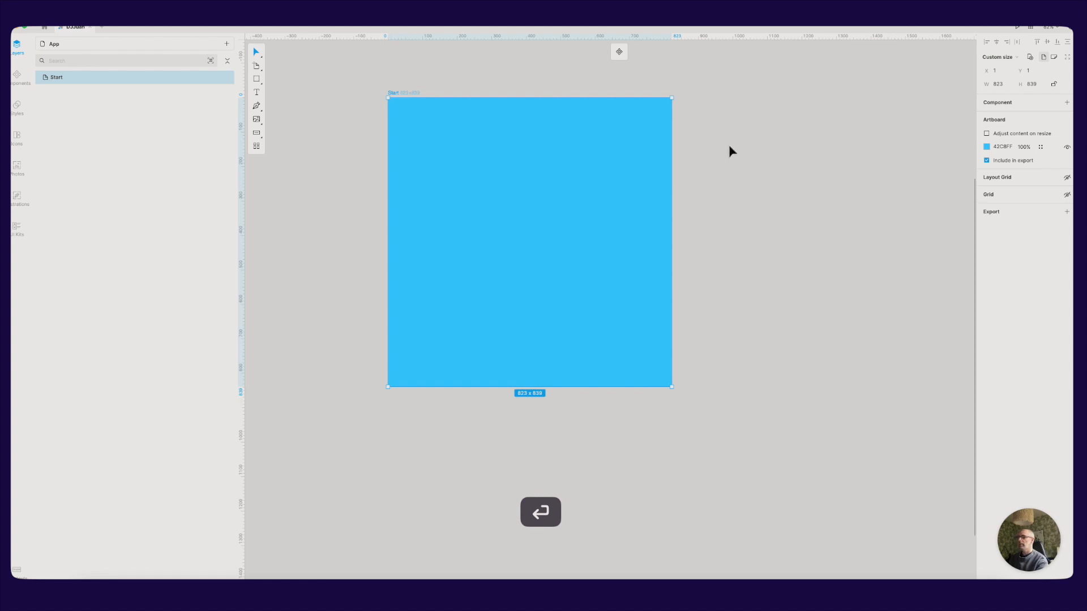
{"action": "left_click", "coordinate": [782, 169]}
{"action": "left_click", "coordinate": [423, 148]}
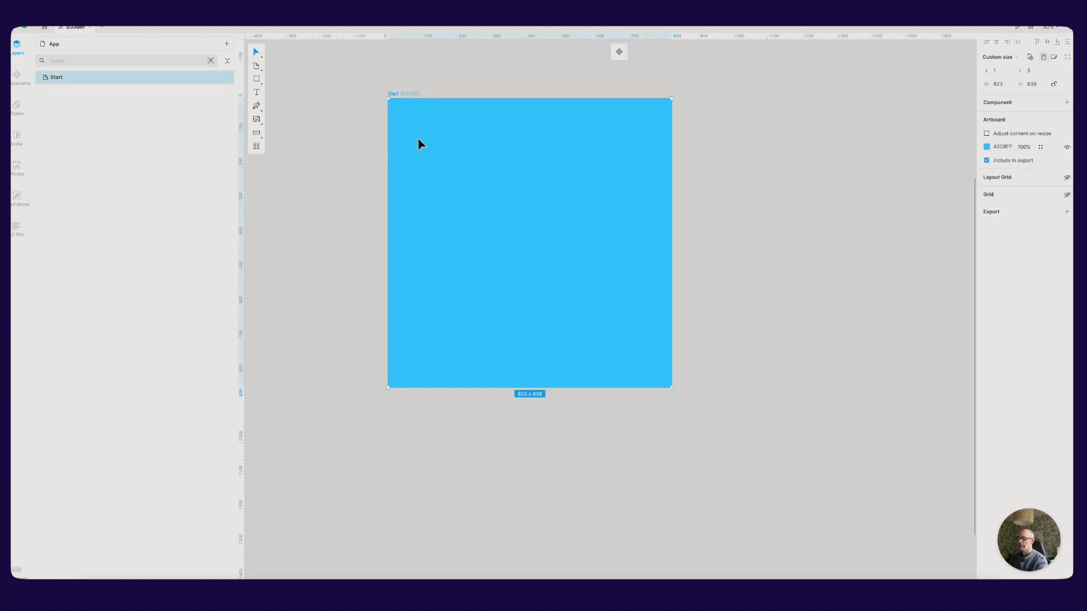
{"action": "key", "text": "super+s"}
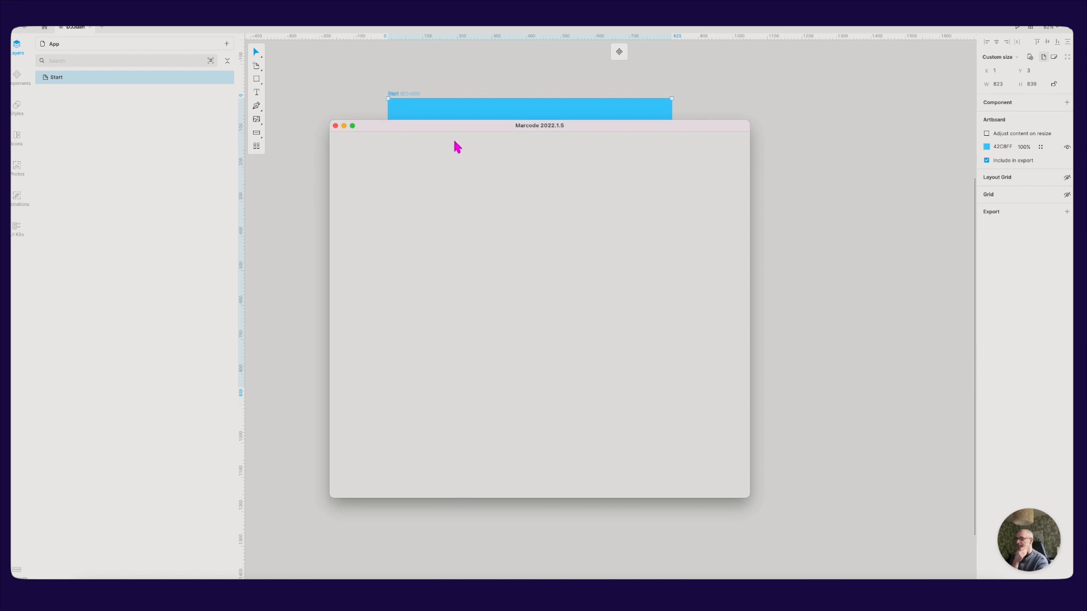
- In Marcode, link DJJuan.sketch from the Lunacy8 folder and close the documents list
{"action": "left_click_drag", "start_coordinate": [447, 125], "coordinate": [631, 134]}
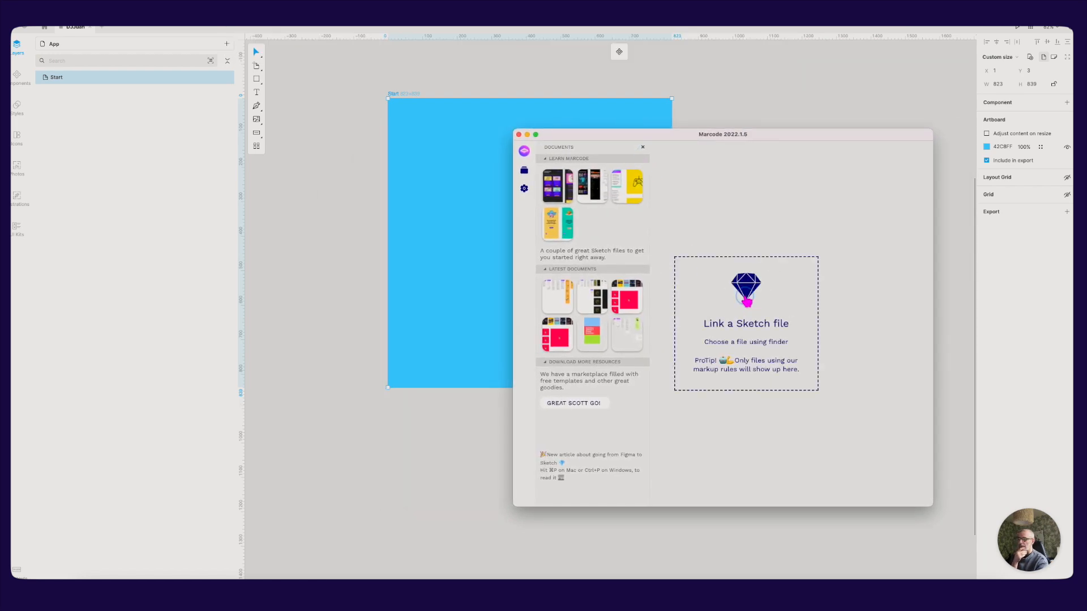
{"action": "left_click", "coordinate": [778, 250]}
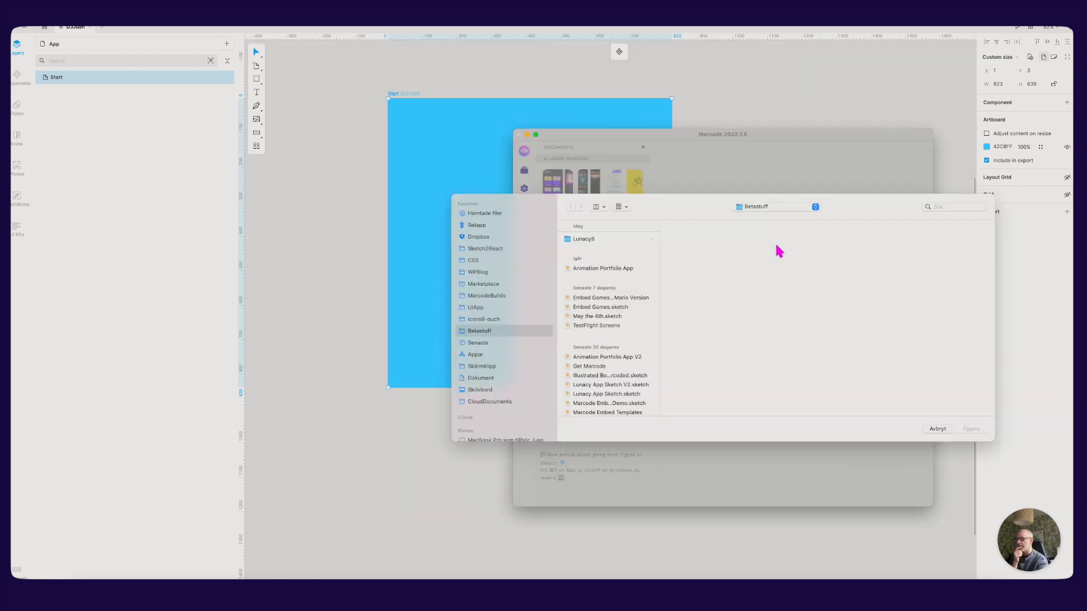
{"action": "left_click", "coordinate": [643, 243]}
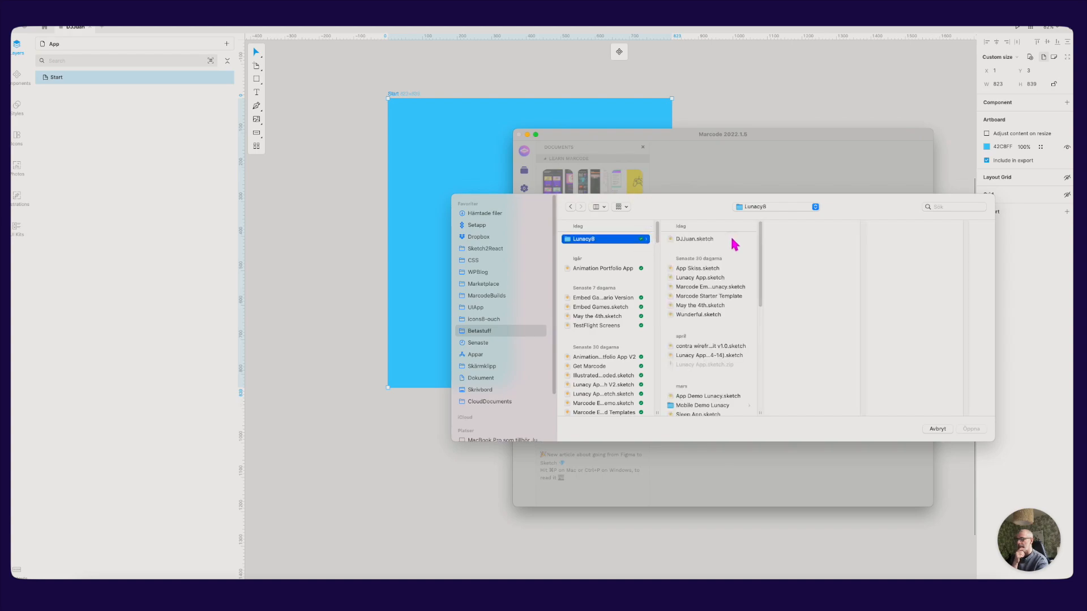
{"action": "left_click", "coordinate": [732, 241]}
{"action": "left_click", "coordinate": [971, 429]}
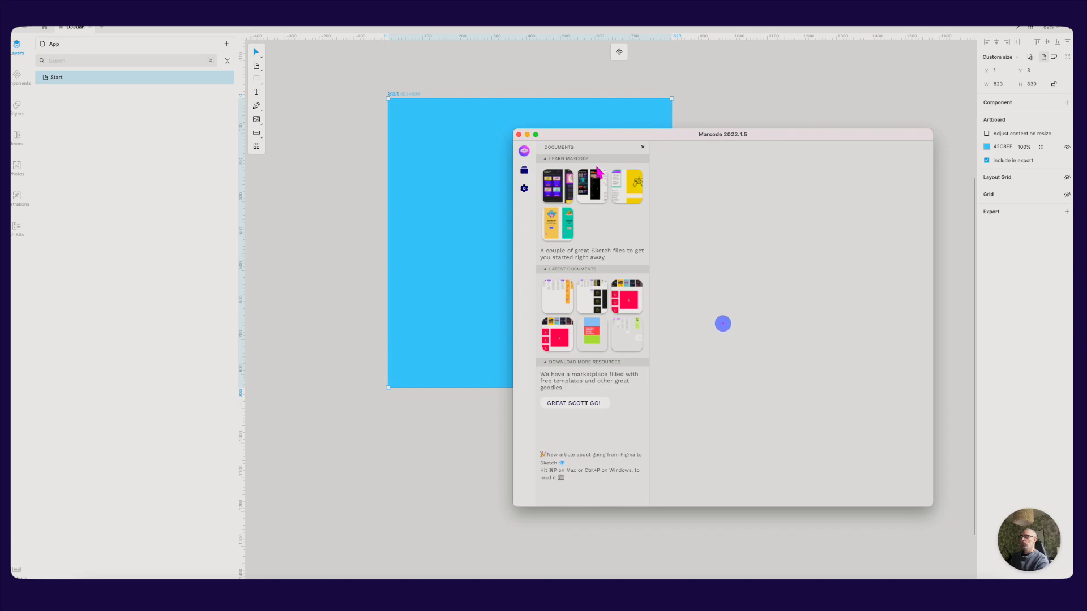
{"action": "left_click", "coordinate": [642, 147]}
{"action": "mouse_move", "coordinate": [563, 134]}
{"action": "left_mouse_down"}
{"action": "mouse_move", "coordinate": [626, 145]}
{"action": "mouse_move", "coordinate": [593, 145]}
{"action": "left_mouse_up"}
{"action": "left_click", "coordinate": [357, 145]}
{"action": "left_click", "coordinate": [442, 151]}
{"action": "left_click", "coordinate": [340, 134]}
{"action": "left_click", "coordinate": [457, 145]}
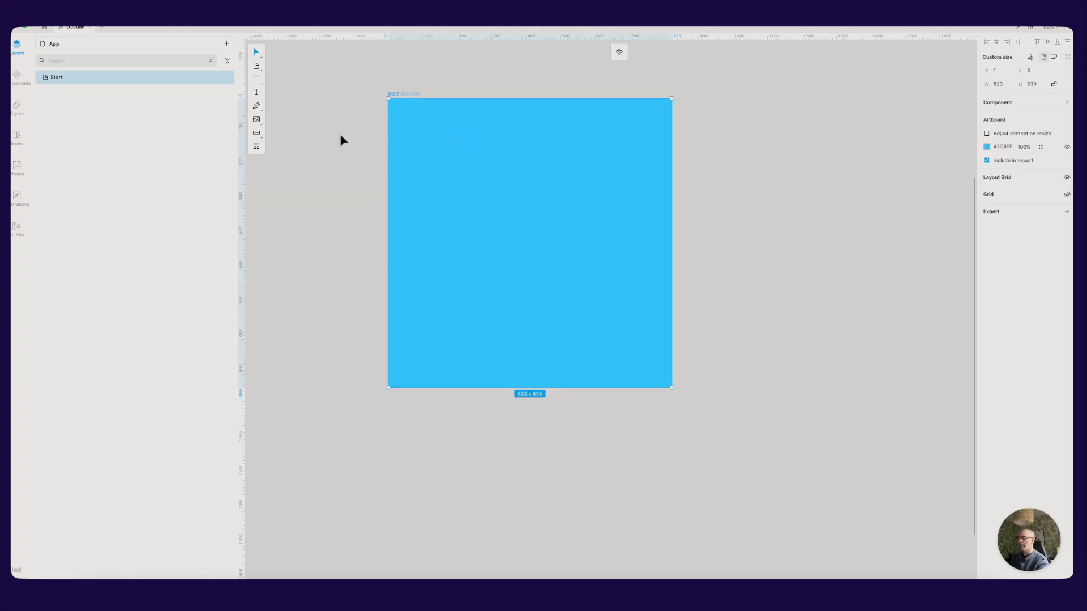
- Switch to Marcode and open its Components documentation page
{"action": "key", "text": "super+Tab"}
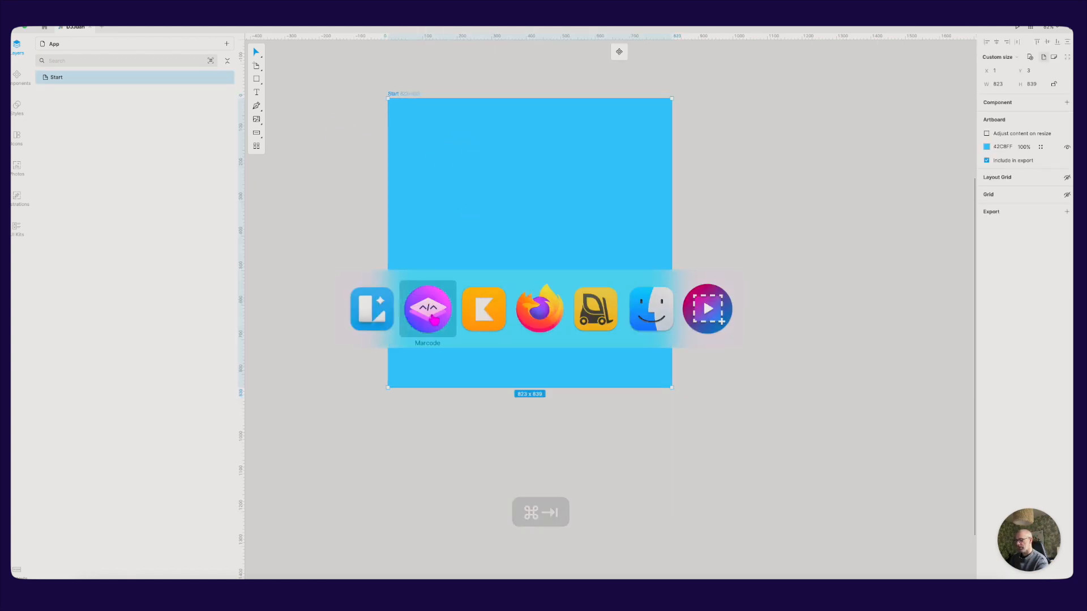
{"action": "left_click_drag", "start_coordinate": [633, 145], "coordinate": [388, 132]}
{"action": "left_click", "coordinate": [136, 25]}
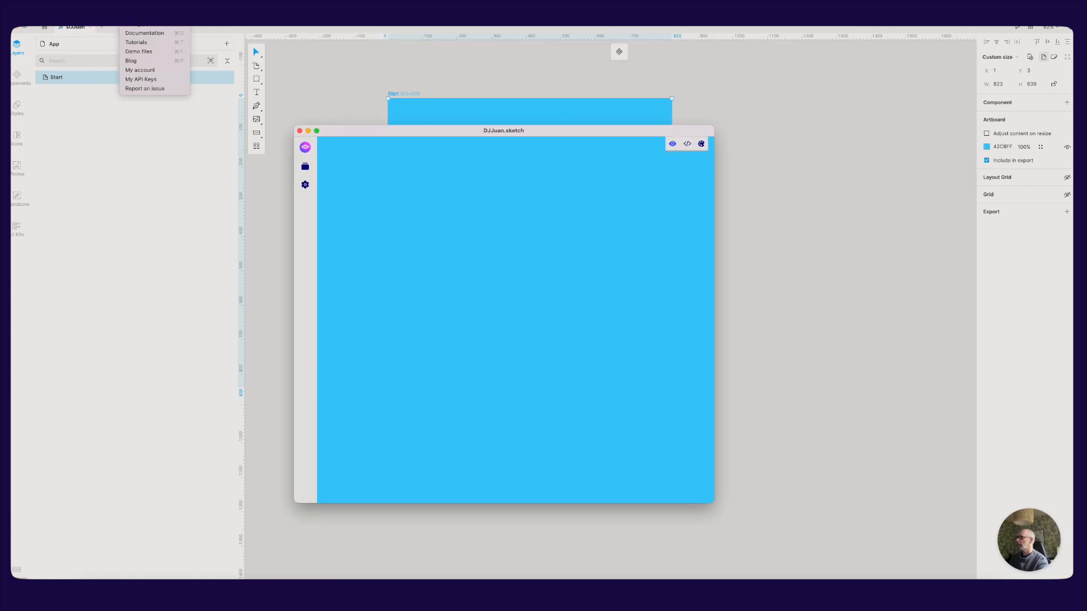
{"action": "left_click", "coordinate": [160, 43]}
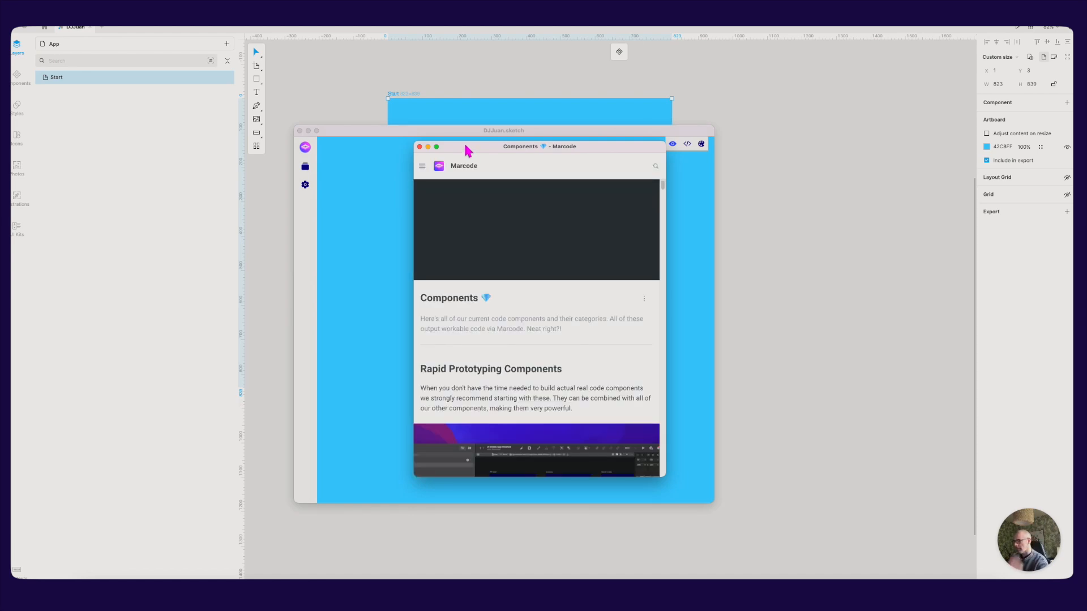
- Place the DJJuan.sketch preview and the documentation window side by side, and enlarge the documentation to show its page navigation
{"action": "left_click_drag", "start_coordinate": [485, 145], "coordinate": [808, 136]}
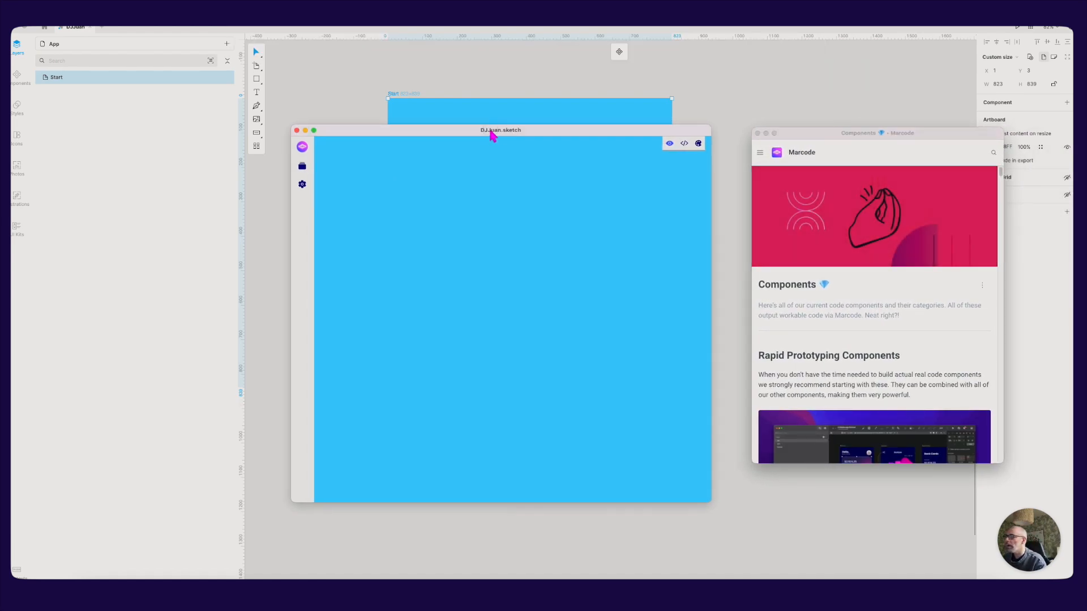
{"action": "left_click_drag", "start_coordinate": [494, 136], "coordinate": [346, 120]}
{"action": "left_click_drag", "start_coordinate": [822, 140], "coordinate": [652, 136]}
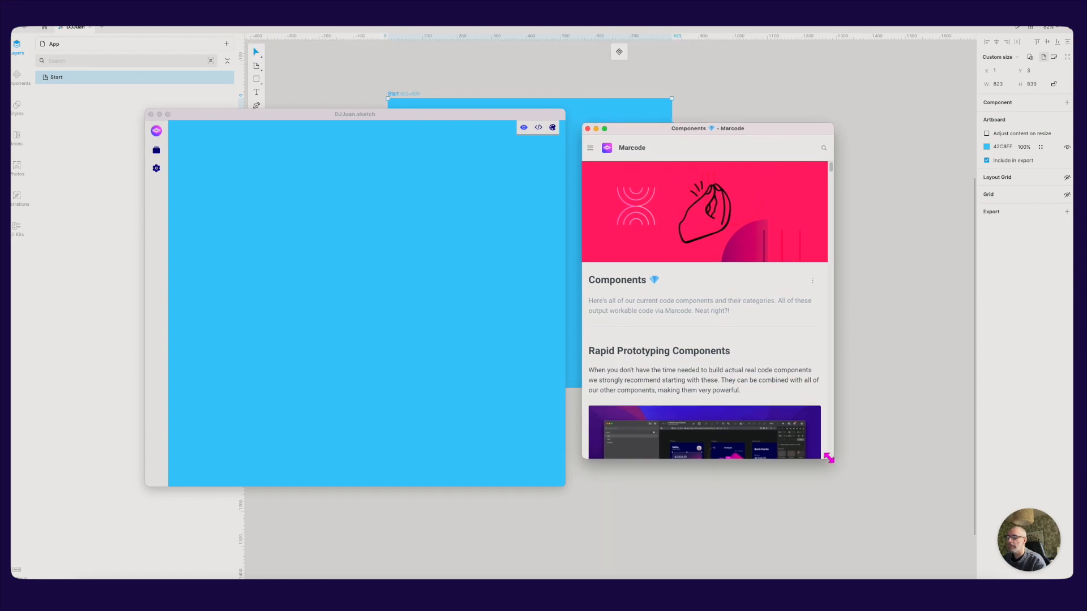
{"action": "left_click_drag", "start_coordinate": [830, 461], "coordinate": [1045, 530]}
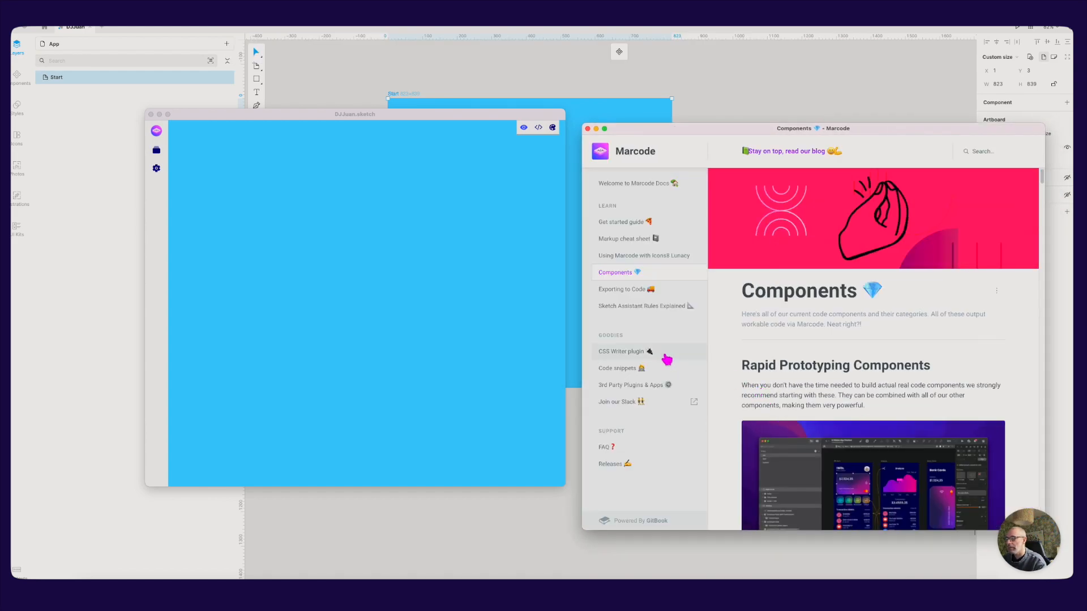
- Look through the Components documentation to find the {embed} component
{"action": "scroll", "coordinate": [806, 358], "scroll_direction": "down", "scroll_amount": 2}
{"action": "scroll", "coordinate": [806, 359], "scroll_direction": "down", "scroll_amount": 5}
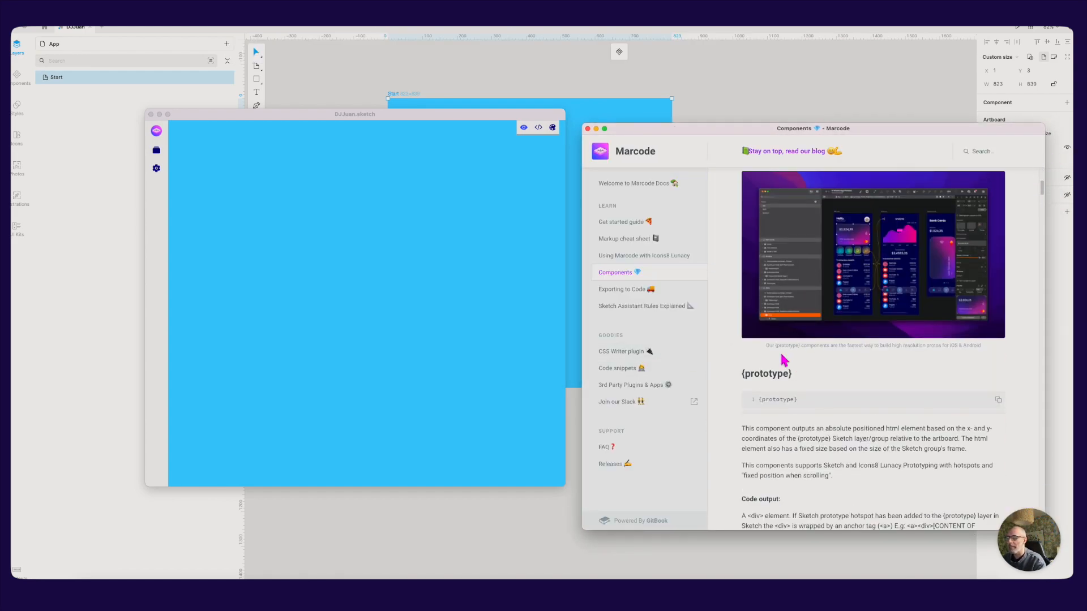
{"action": "scroll", "coordinate": [798, 348], "scroll_direction": "down", "scroll_amount": 6}
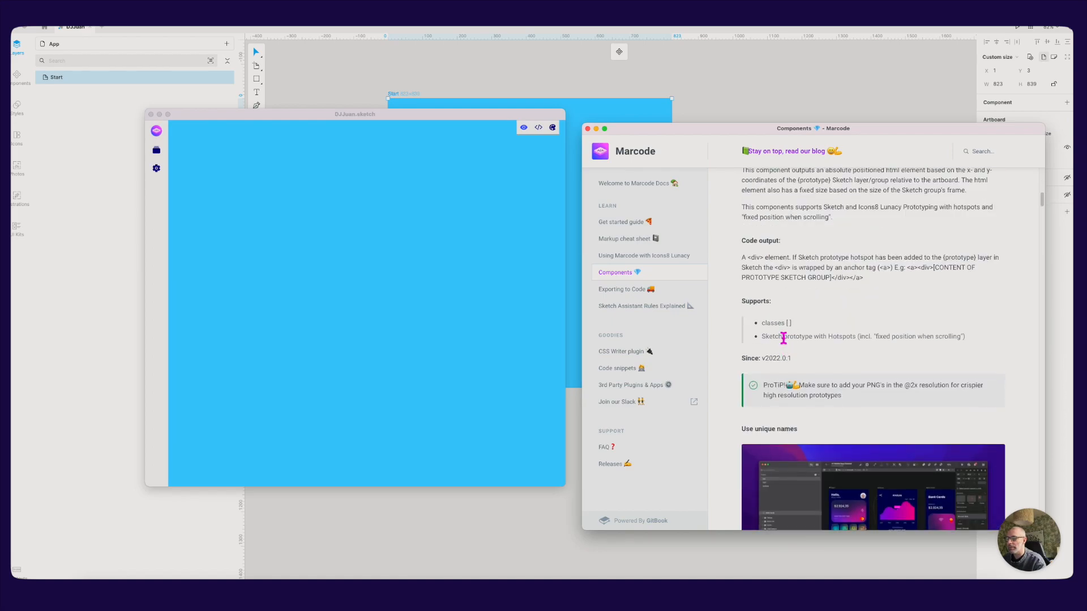
{"action": "scroll", "coordinate": [784, 338], "scroll_direction": "down", "scroll_amount": 10}
{"action": "scroll", "coordinate": [781, 348], "scroll_direction": "down", "scroll_amount": 4}
{"action": "scroll", "coordinate": [779, 334], "scroll_direction": "down", "scroll_amount": 2}
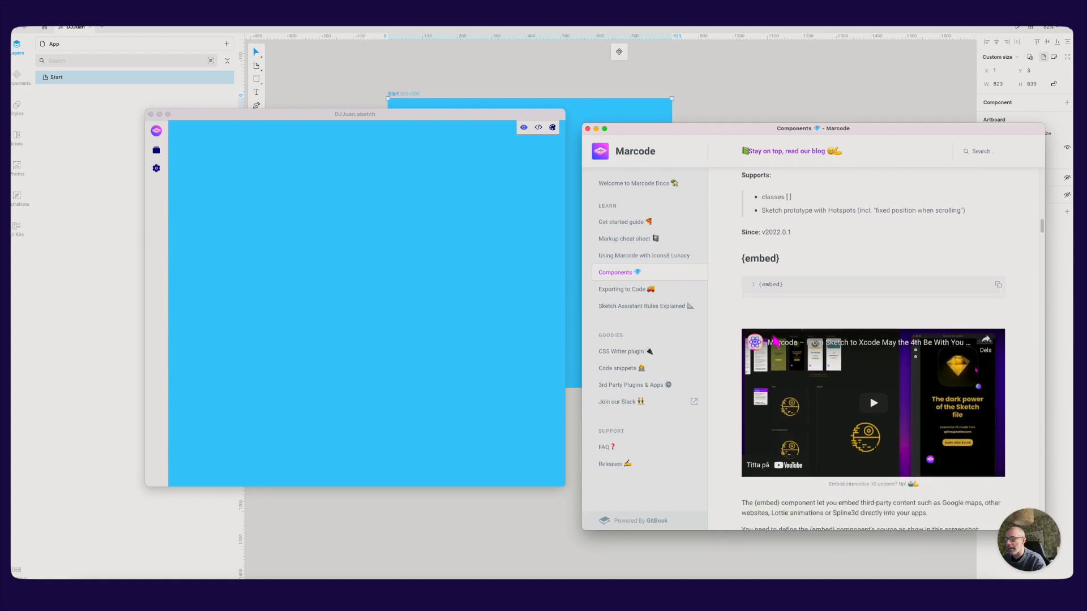
- Read the {embed} section of the Components documentation, copy its {embed} markup, and switch back to Lunacy
{"action": "scroll", "coordinate": [782, 260], "scroll_direction": "down", "scroll_amount": 2}
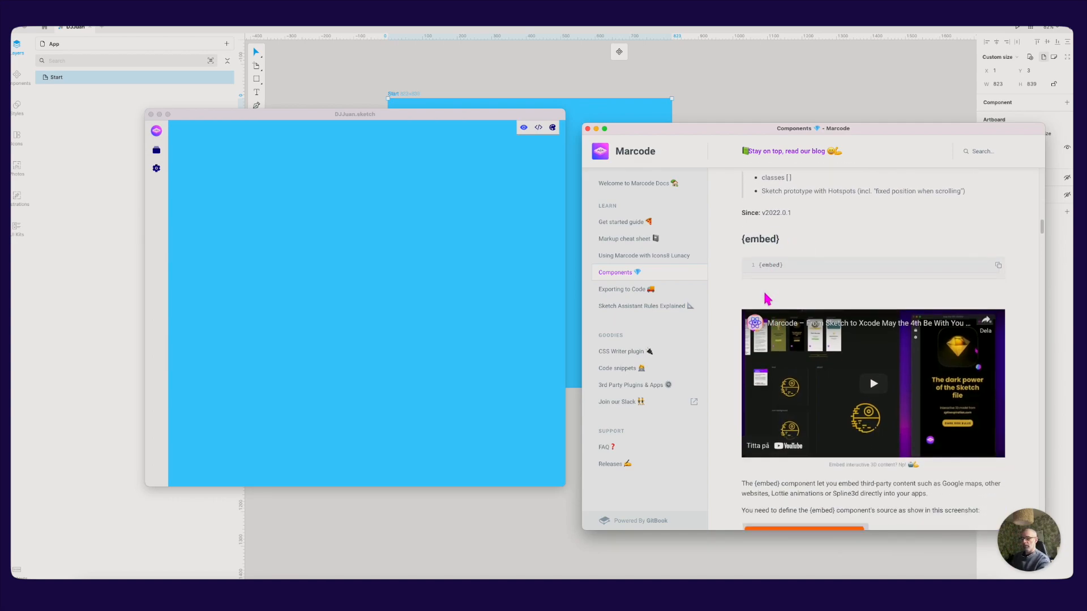
{"action": "scroll", "coordinate": [761, 310], "scroll_direction": "down", "scroll_amount": 3}
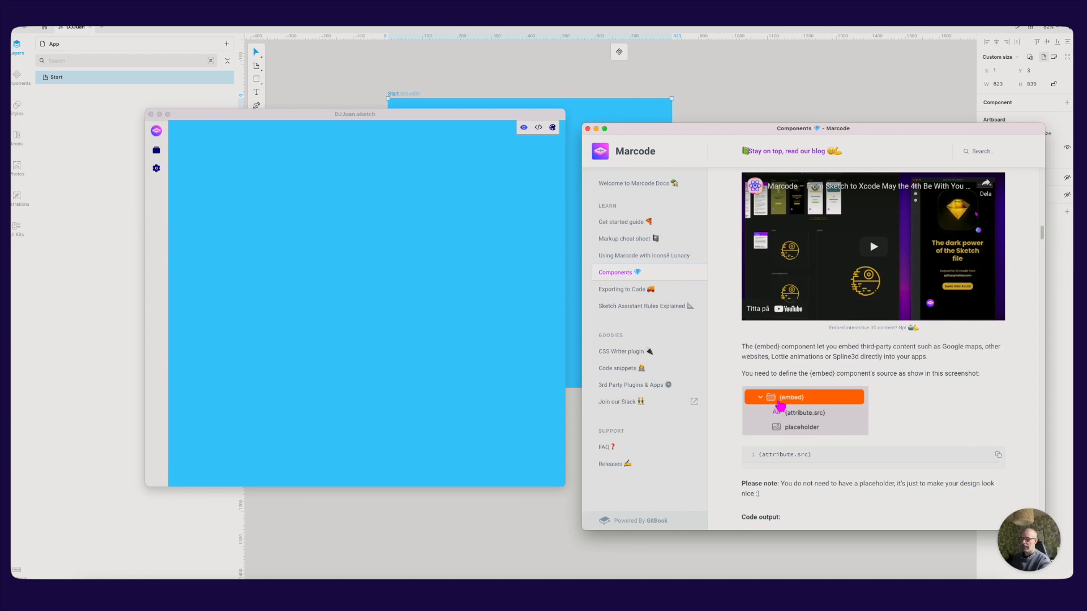
{"action": "scroll", "coordinate": [931, 264], "scroll_direction": "up", "scroll_amount": 3}
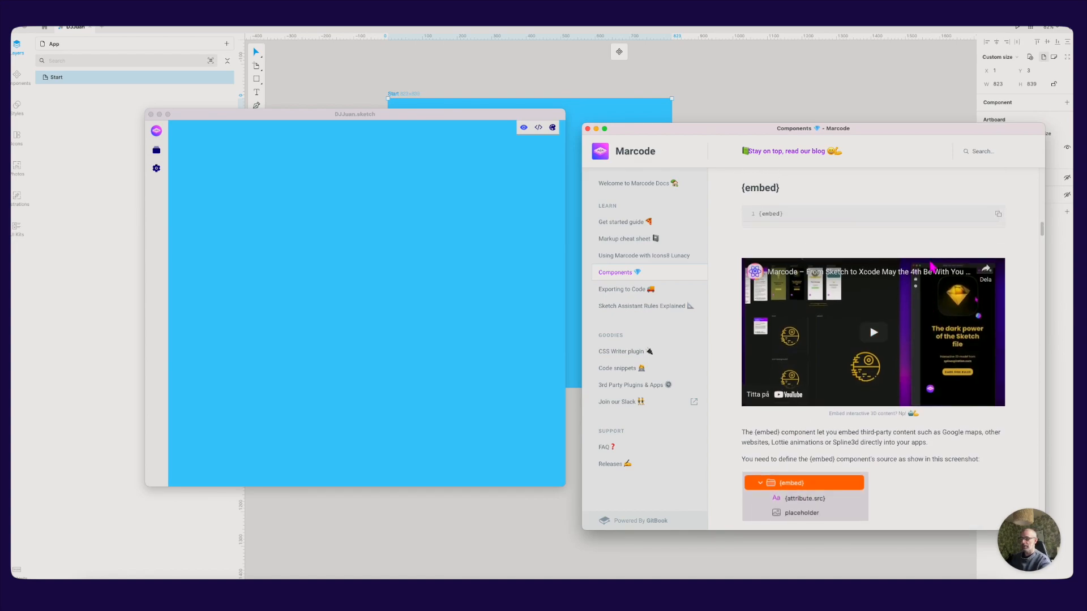
{"action": "left_click", "coordinate": [998, 215]}
{"action": "left_click", "coordinate": [719, 111]}
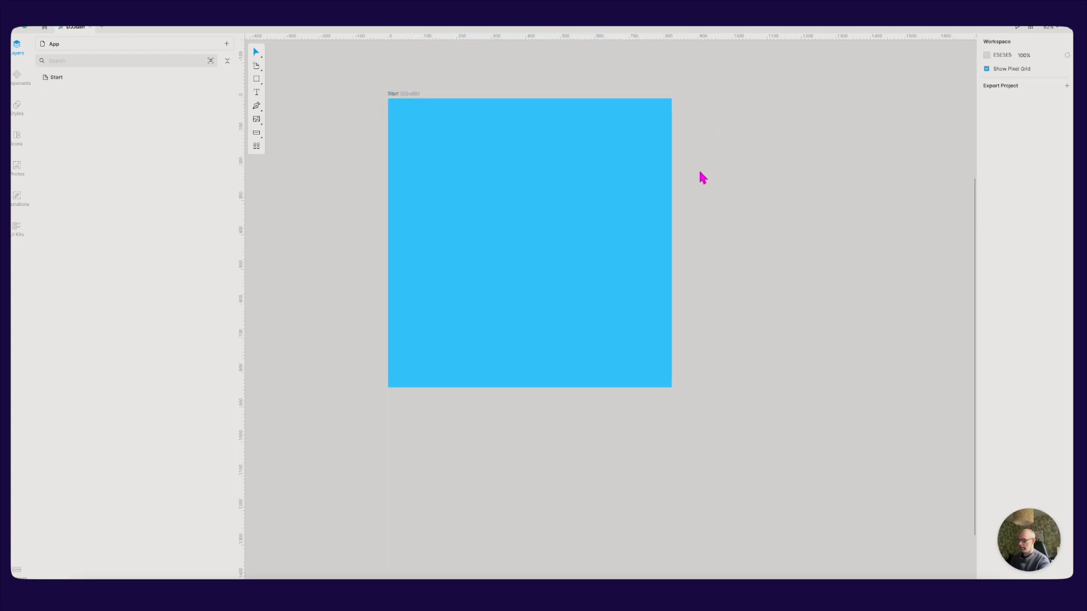
- Create a text box about 204 x 84 beside the Start artboard and replace its placeholder text with {embed}
{"action": "left_click_drag", "start_coordinate": [700, 159], "coordinate": [770, 187]}
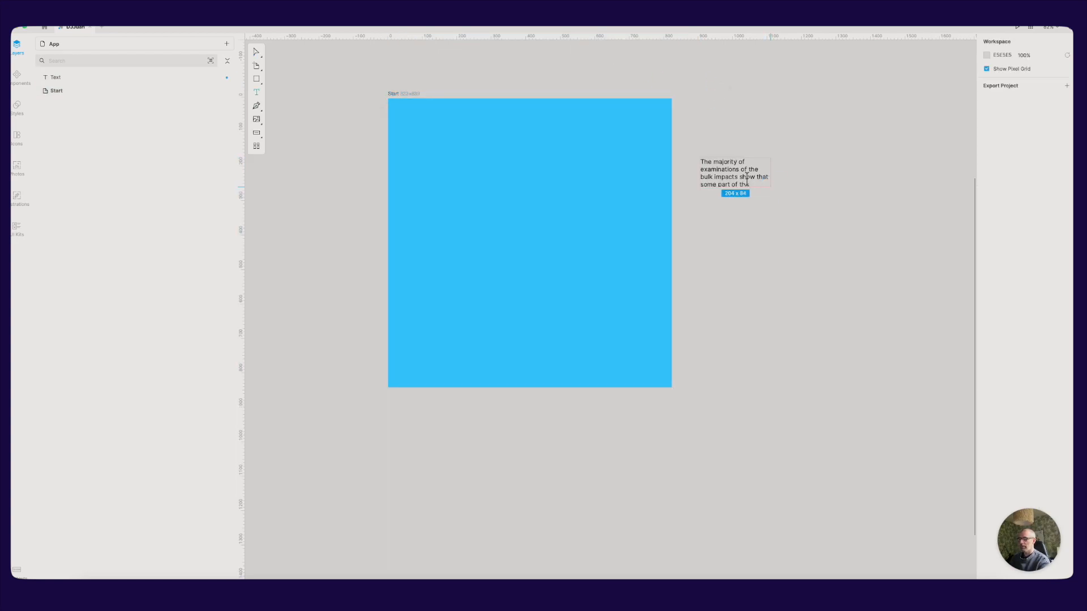
{"action": "double_click", "coordinate": [747, 178]}
{"action": "key", "text": "super+a"}
{"action": "key", "text": "super+v"}
{"action": "left_click", "coordinate": [810, 198]}
{"action": "left_click", "coordinate": [691, 134]}
{"action": "left_click", "coordinate": [714, 162]}
{"action": "left_click", "coordinate": [711, 153]}
{"action": "left_click", "coordinate": [719, 161]}
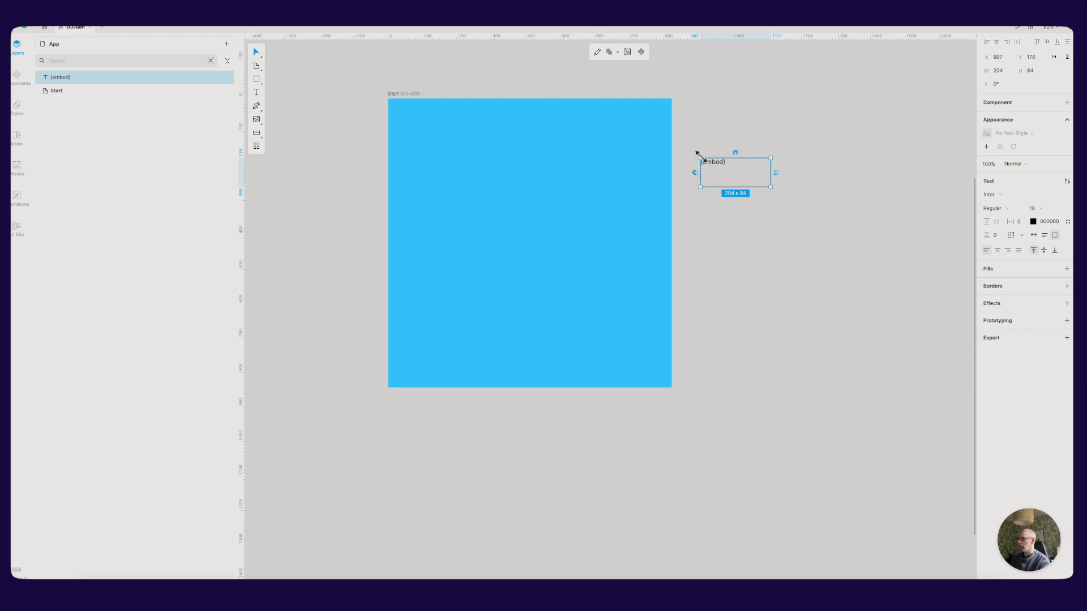
- Switch to the Marcode documentation, copy the {attribute.src} markup, and return to Lunacy
{"action": "key", "text": "super+Tab"}
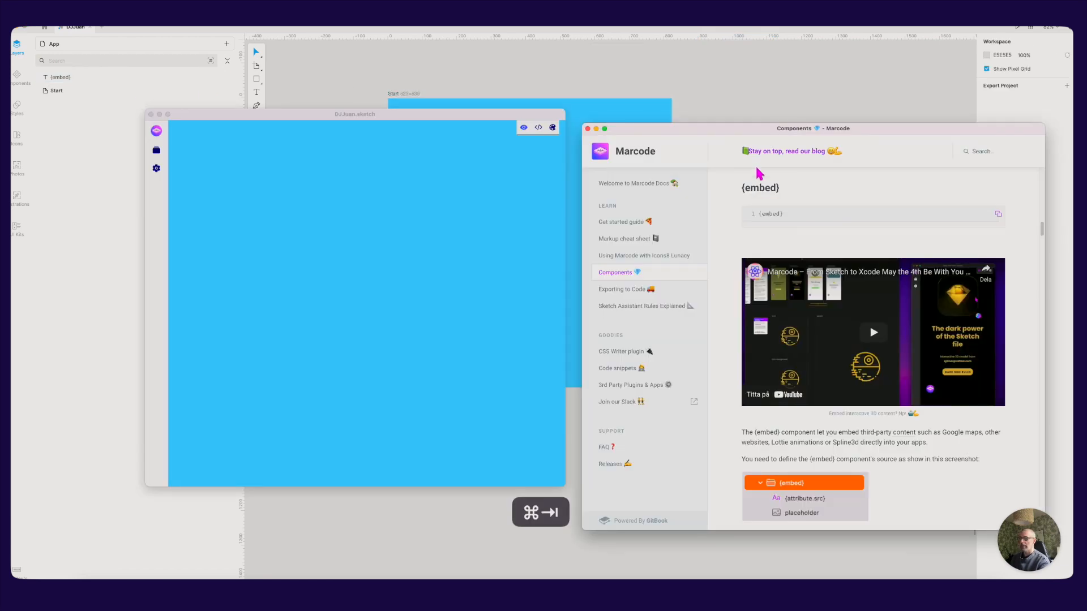
{"action": "scroll", "coordinate": [813, 426], "scroll_direction": "down", "scroll_amount": 1}
{"action": "scroll", "coordinate": [814, 426], "scroll_direction": "down", "scroll_amount": 3}
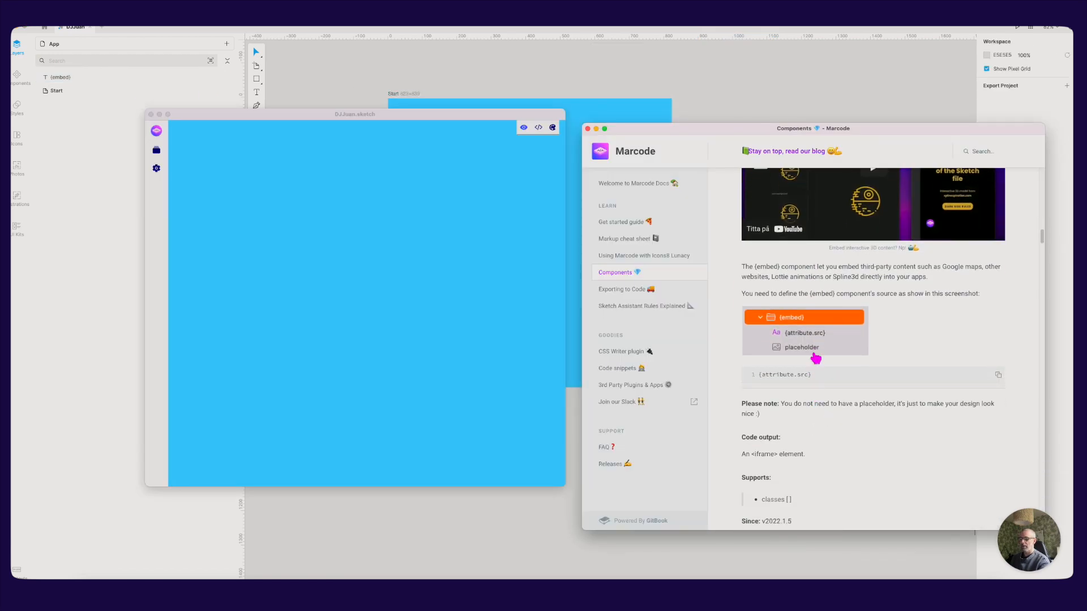
{"action": "left_click", "coordinate": [998, 375]}
{"action": "left_click", "coordinate": [715, 104]}
- Duplicate the {embed} text below itself, replace the copy's text with {attribute.src}, and reduce its box height to about 30
{"action": "left_click", "coordinate": [722, 171]}
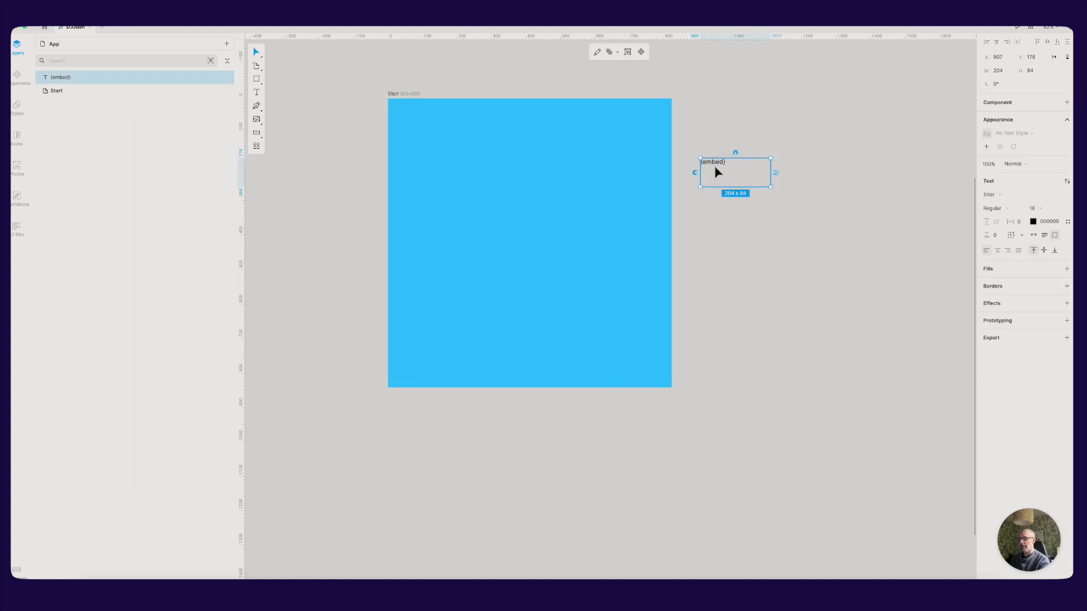
{"action": "left_click_drag", "start_coordinate": [715, 165], "coordinate": [717, 199]}
{"action": "double_click", "coordinate": [716, 199]}
{"action": "key", "text": "cmd+v"}
{"action": "left_click", "coordinate": [821, 226]}
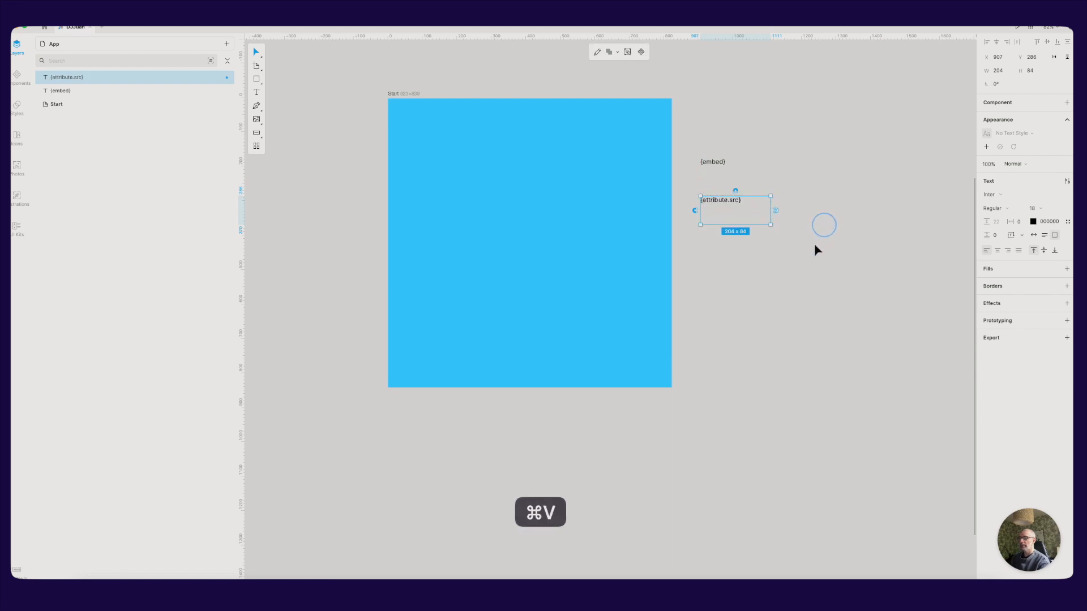
{"action": "left_click", "coordinate": [730, 201]}
{"action": "left_click", "coordinate": [747, 219]}
{"action": "left_click", "coordinate": [736, 202]}
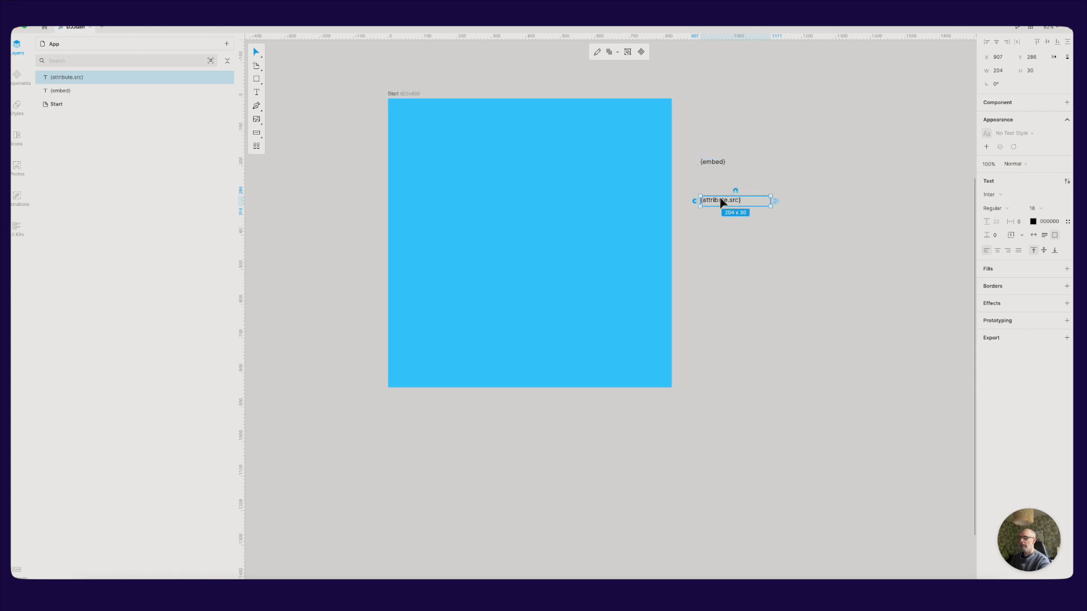
- Check the documented layer structure, move the {attribute.src} text onto the Start artboard, and group it
{"action": "left_click", "coordinate": [61, 90]}
{"action": "left_click", "coordinate": [61, 82]}
{"action": "left_click", "coordinate": [730, 255]}
{"action": "key", "text": "super+Tab"}
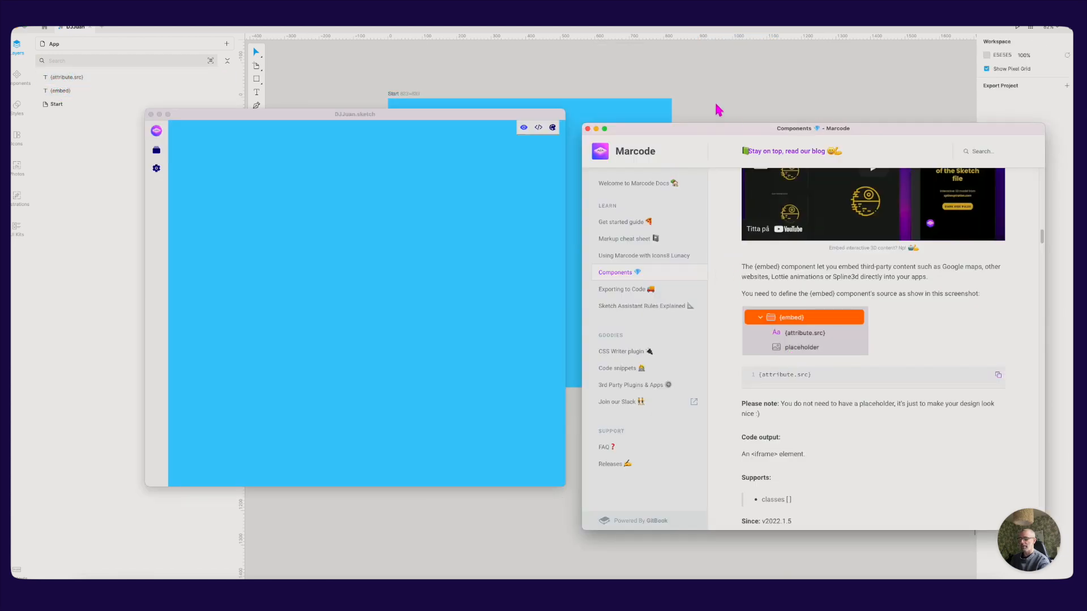
{"action": "left_click", "coordinate": [738, 105]}
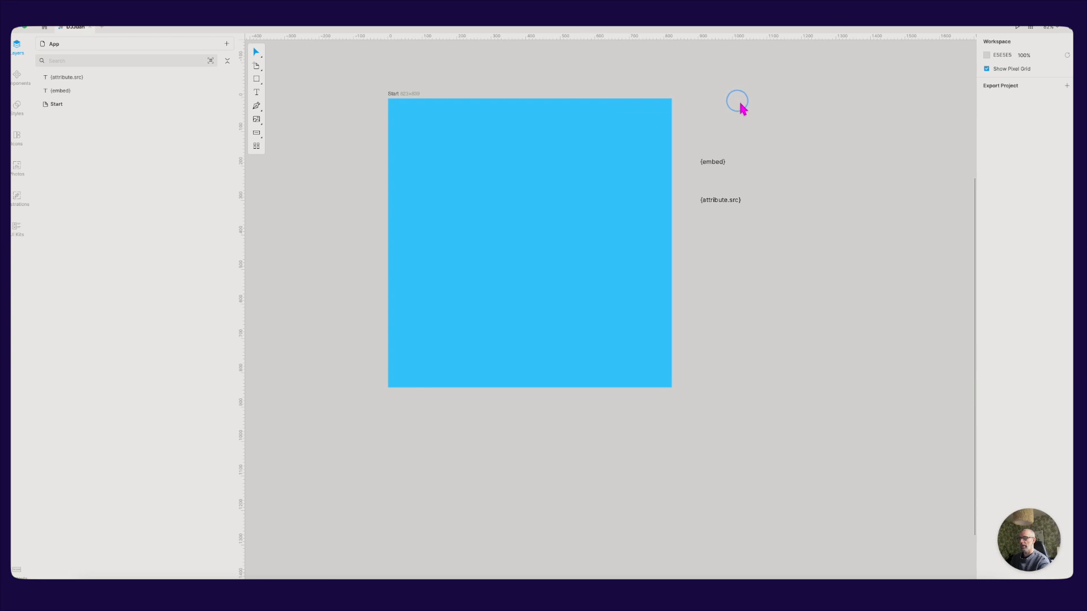
{"action": "left_click", "coordinate": [71, 81]}
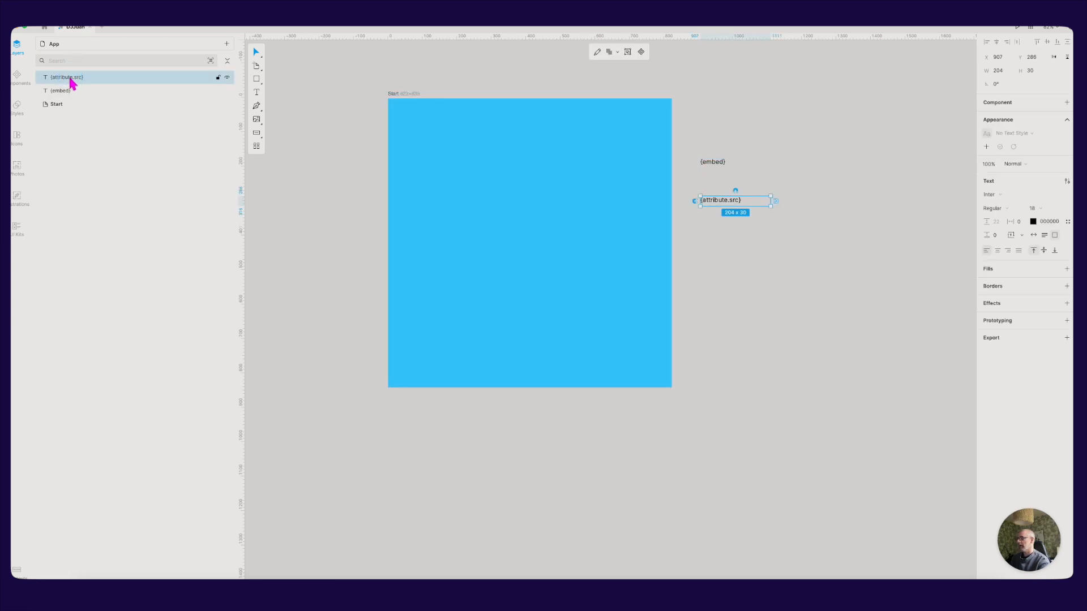
{"action": "left_click_drag", "start_coordinate": [725, 205], "coordinate": [455, 176]}
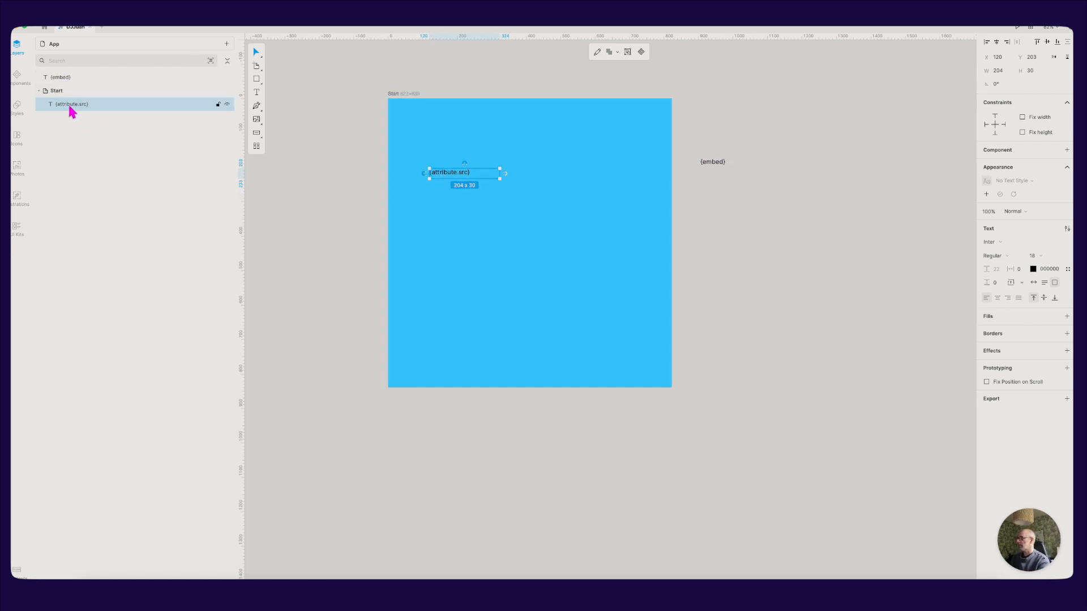
{"action": "key", "text": "super+g"}
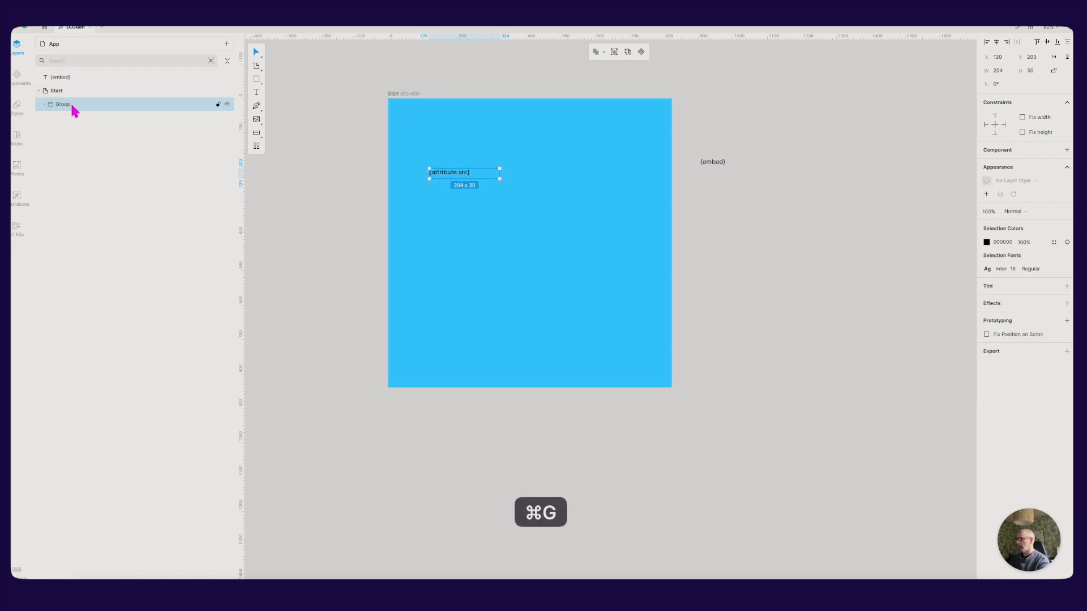
- Copy the name of the {embed} text layer and rename the new group {embed} with it
{"action": "left_click", "coordinate": [54, 77]}
{"action": "double_click", "coordinate": [51, 77]}
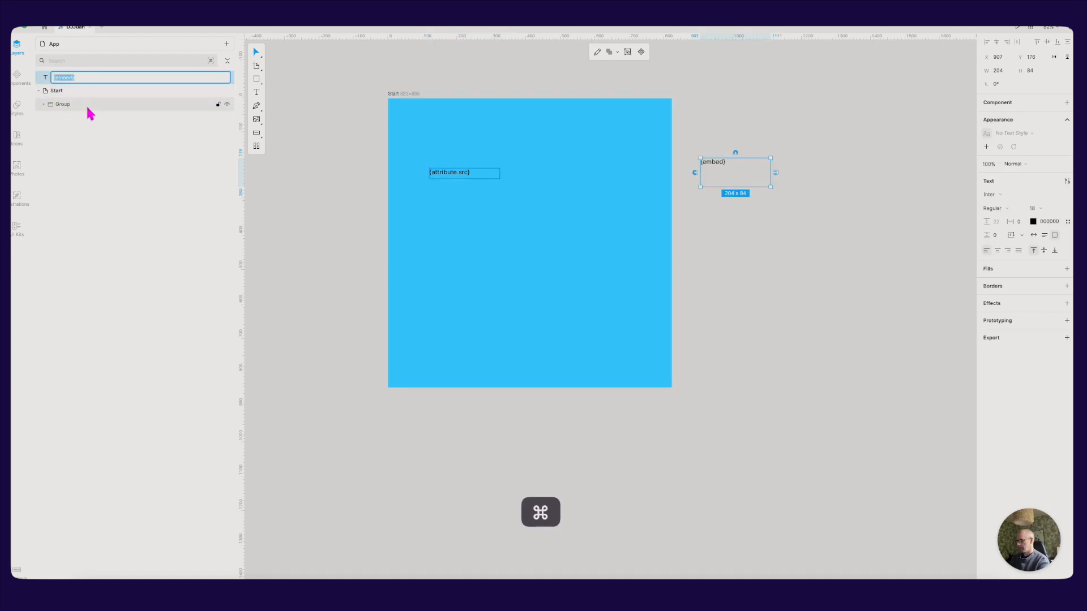
{"action": "key", "text": "super+c"}
{"action": "left_click", "coordinate": [63, 106]}
{"action": "double_click", "coordinate": [63, 105]}
{"action": "key", "text": "super+v"}
{"action": "key", "text": "super+a"}
{"action": "key", "text": "super+v"}
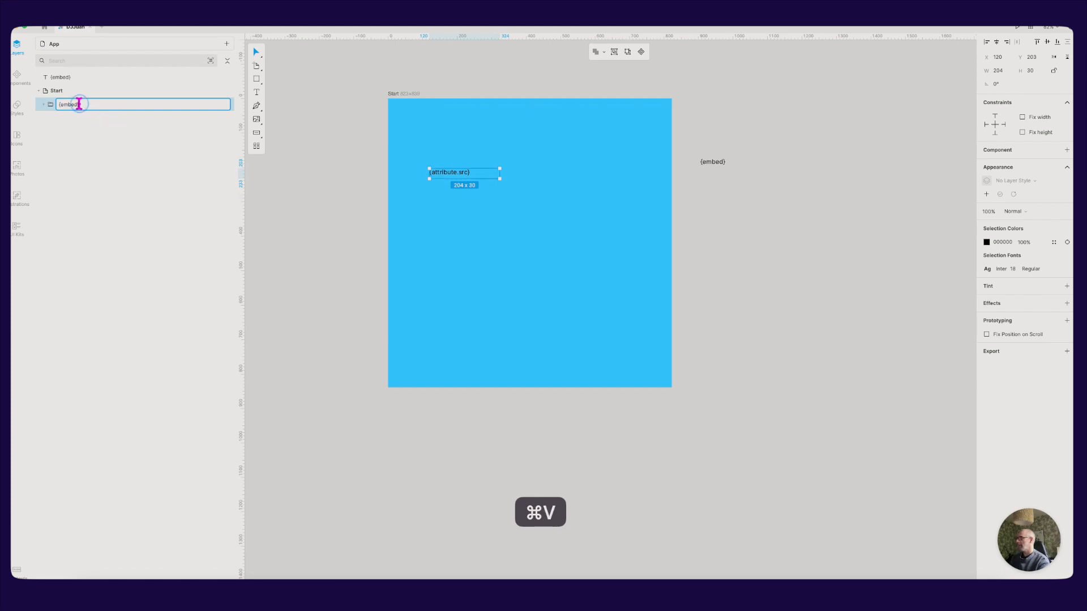
- Expand the {embed} group and move its {attribute.src} text closer to the artboard's centre, at about X 324, Y 306
{"action": "left_click", "coordinate": [49, 104]}
{"action": "left_click", "coordinate": [43, 104]}
{"action": "left_click", "coordinate": [62, 118]}
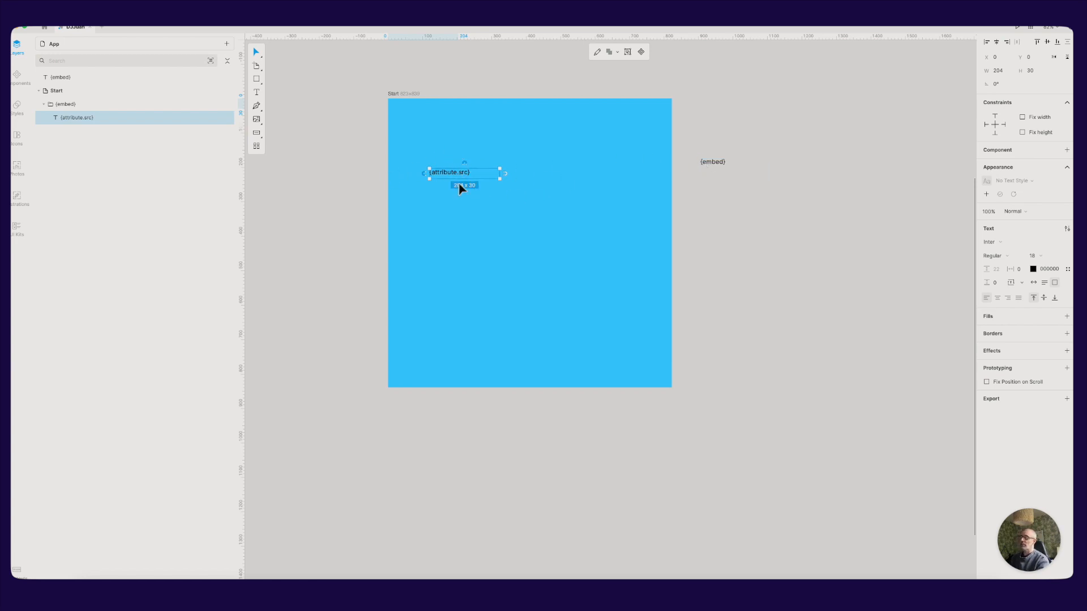
{"action": "left_click_drag", "start_coordinate": [457, 180], "coordinate": [527, 200]}
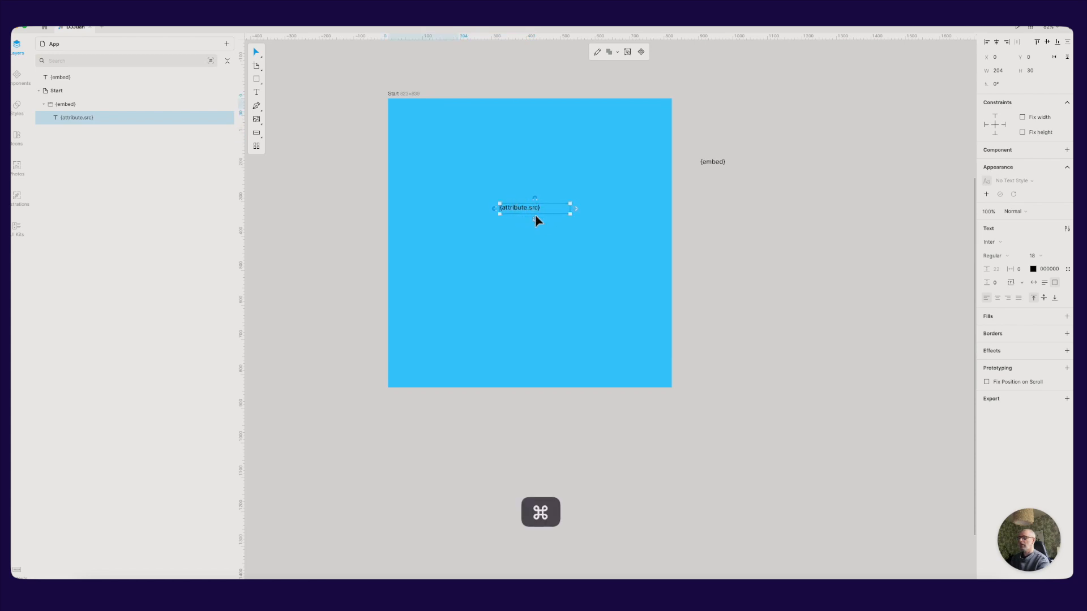
- Copy the web address of 047-vinyl.svg from the saved note
{"action": "scroll", "coordinate": [821, 26], "scroll_direction": "down", "scroll_amount": 2}
{"action": "left_click_drag", "start_coordinate": [880, 38], "coordinate": [728, 38]}
{"action": "right_click", "coordinate": [729, 37]}
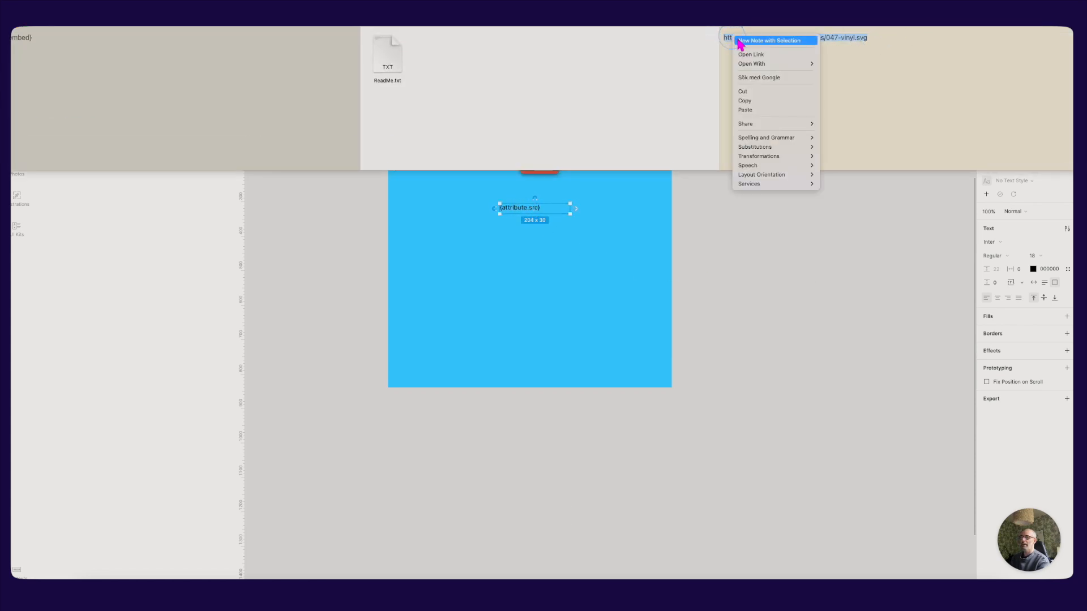
{"action": "left_click", "coordinate": [756, 103]}
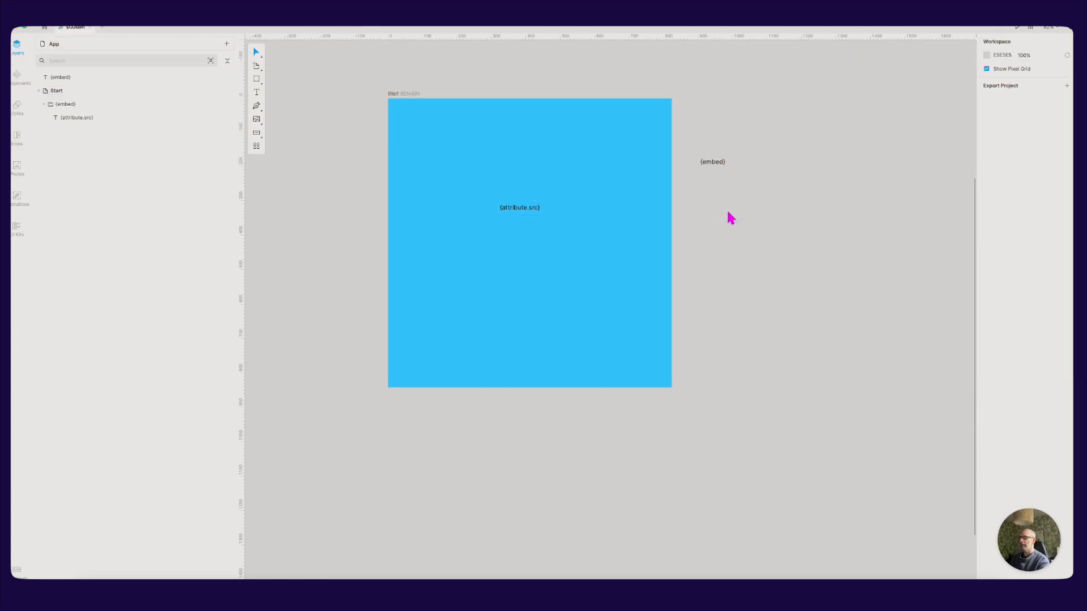
{"action": "left_click", "coordinate": [520, 207]}
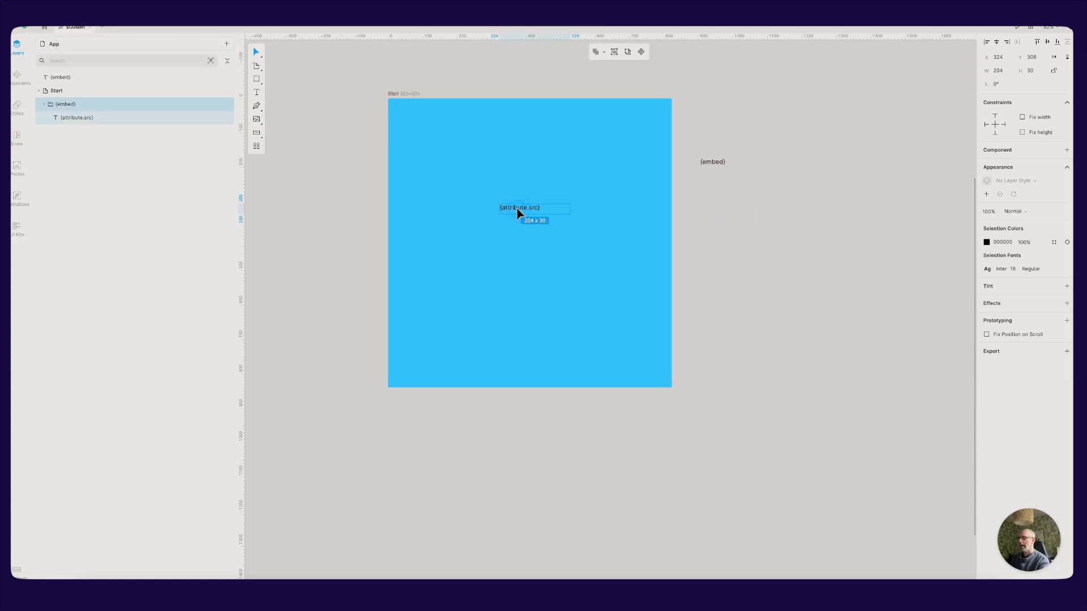
{"action": "double_click", "coordinate": [517, 208]}
{"action": "key", "text": "super+v"}
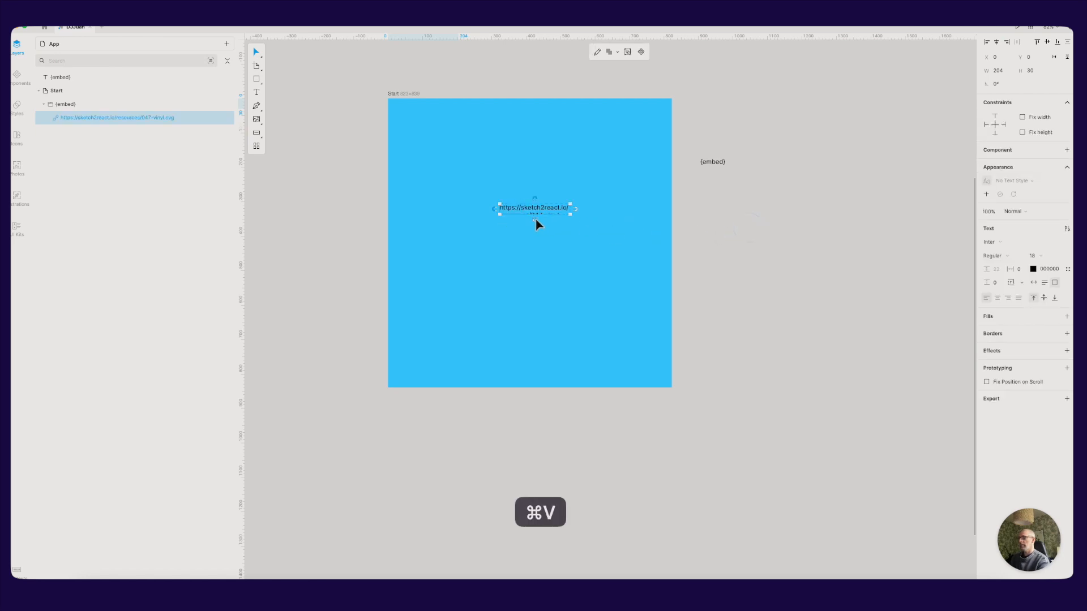
{"action": "left_click_drag", "start_coordinate": [501, 215], "coordinate": [519, 230]}
{"action": "left_click", "coordinate": [435, 201]}
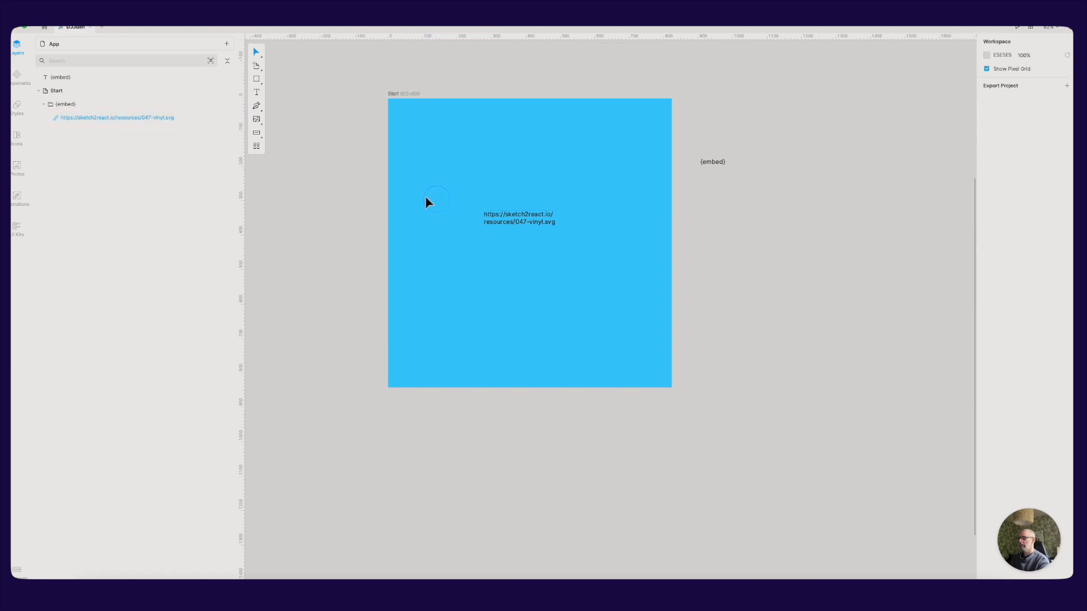
- Save the design, check its live preview in Marcode, and return to Lunacy
{"action": "key", "text": "super+s"}
{"action": "key", "text": "super+Tab"}
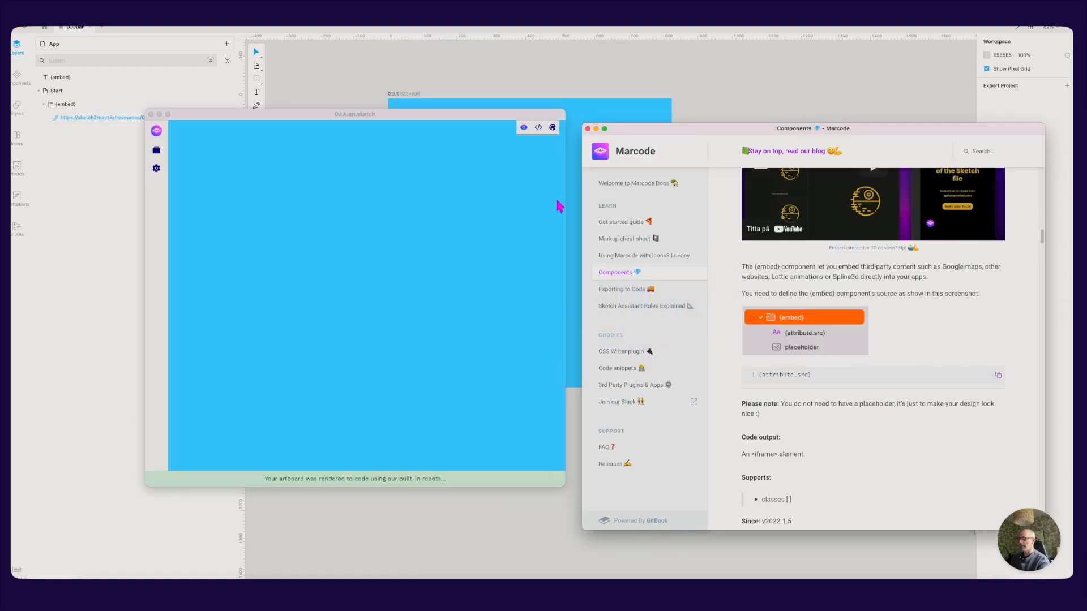
{"action": "left_click", "coordinate": [362, 74]}
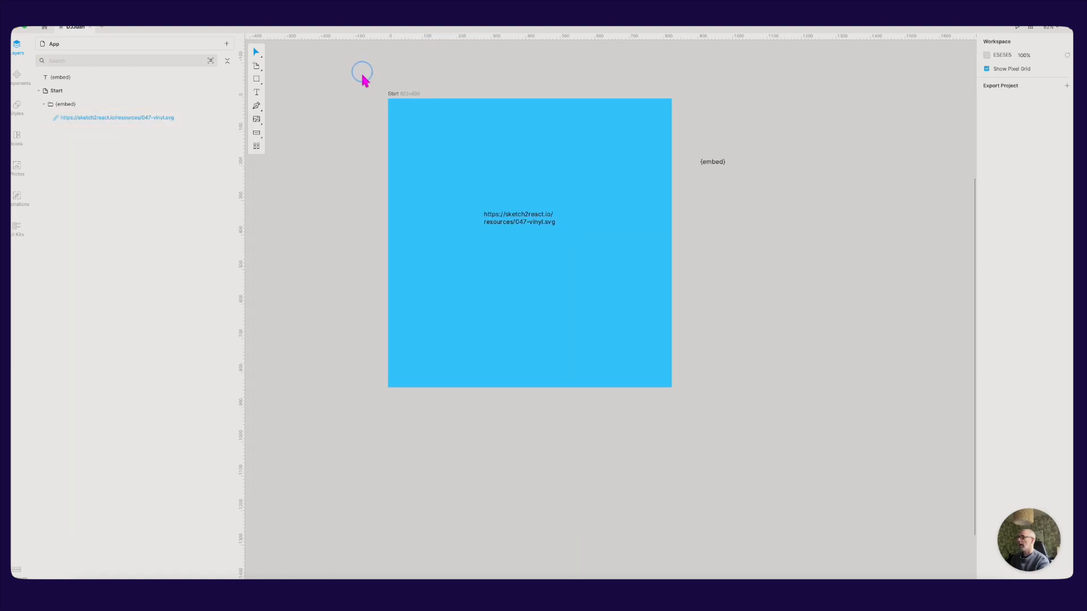
- Compare the URL text layer's name with the {embed} layer structure shown in the Marcode documentation
{"action": "left_click", "coordinate": [521, 230]}
{"action": "left_click", "coordinate": [84, 119]}
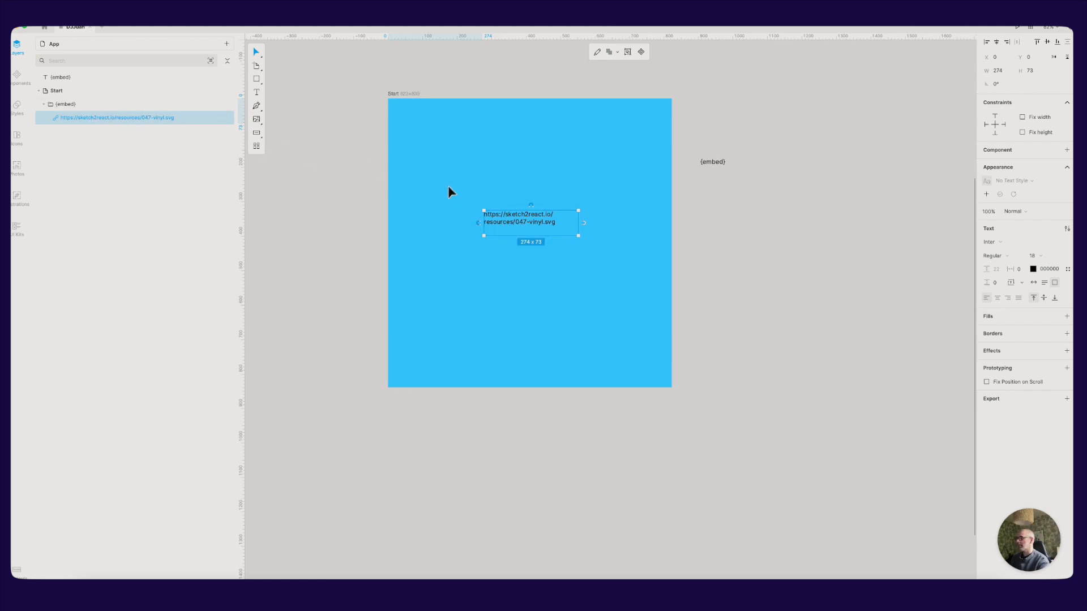
{"action": "key", "text": "super+Tab"}
{"action": "key", "text": "super+shift+Tab"}
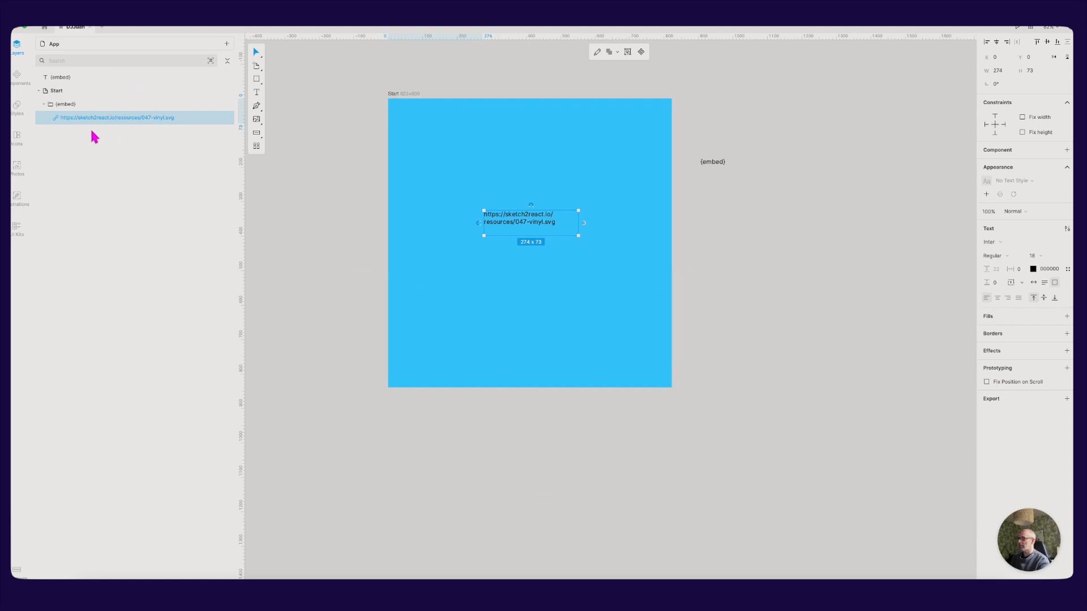
{"action": "key", "text": "super+Tab"}
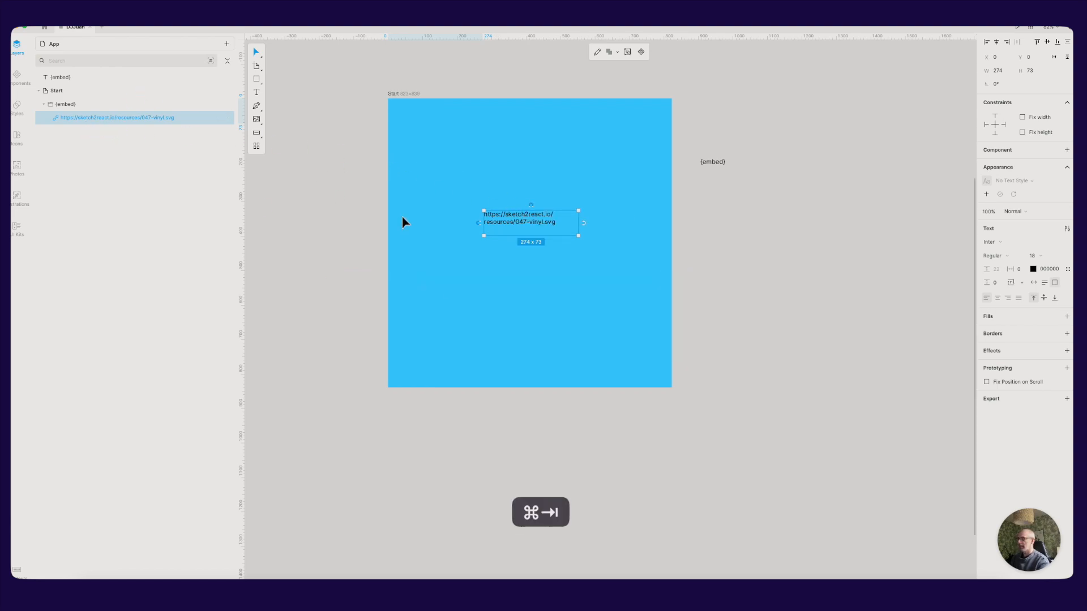
{"action": "key", "text": "super+Tab"}
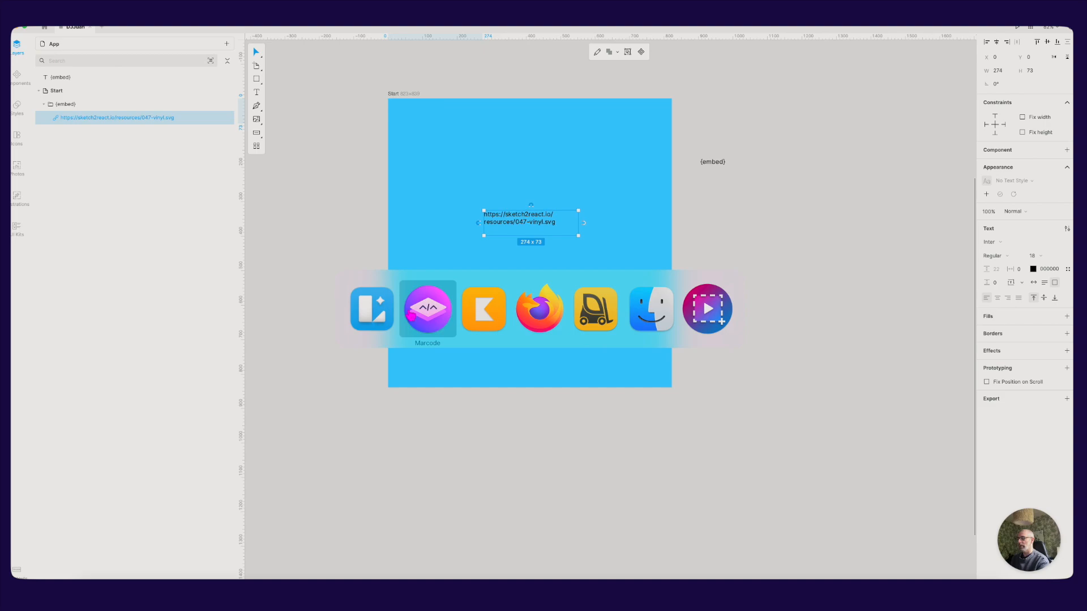
{"action": "left_click", "coordinate": [413, 316]}
{"action": "left_click", "coordinate": [869, 330]}
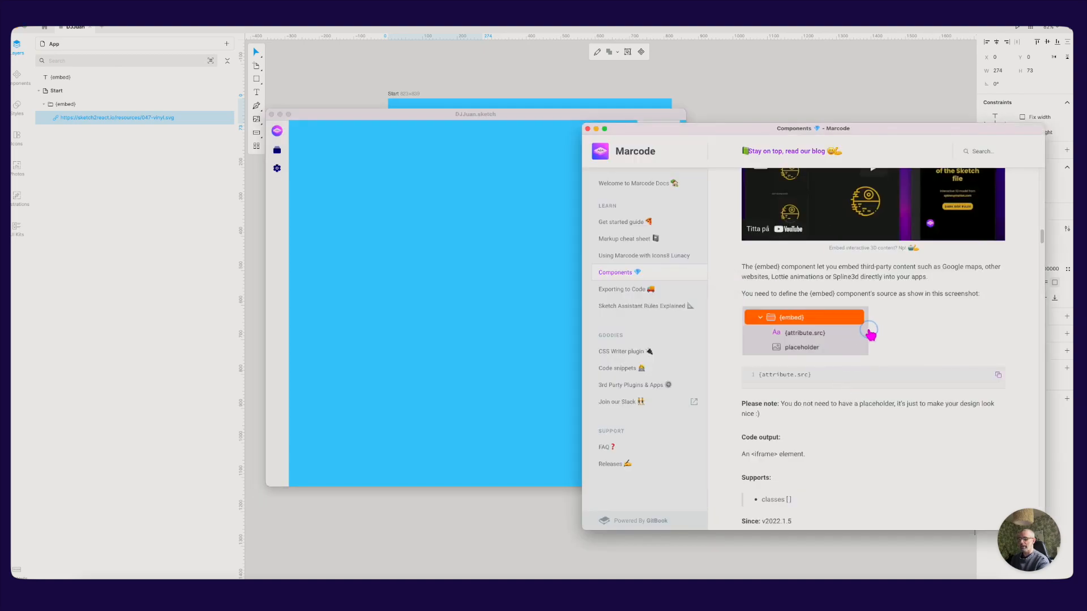
- Rename the URL text layer inside the {embed} group to {attribute.src}
{"action": "left_click", "coordinate": [160, 192]}
{"action": "double_click", "coordinate": [77, 118]}
{"action": "left_click_drag", "start_coordinate": [187, 118], "coordinate": [67, 114]}
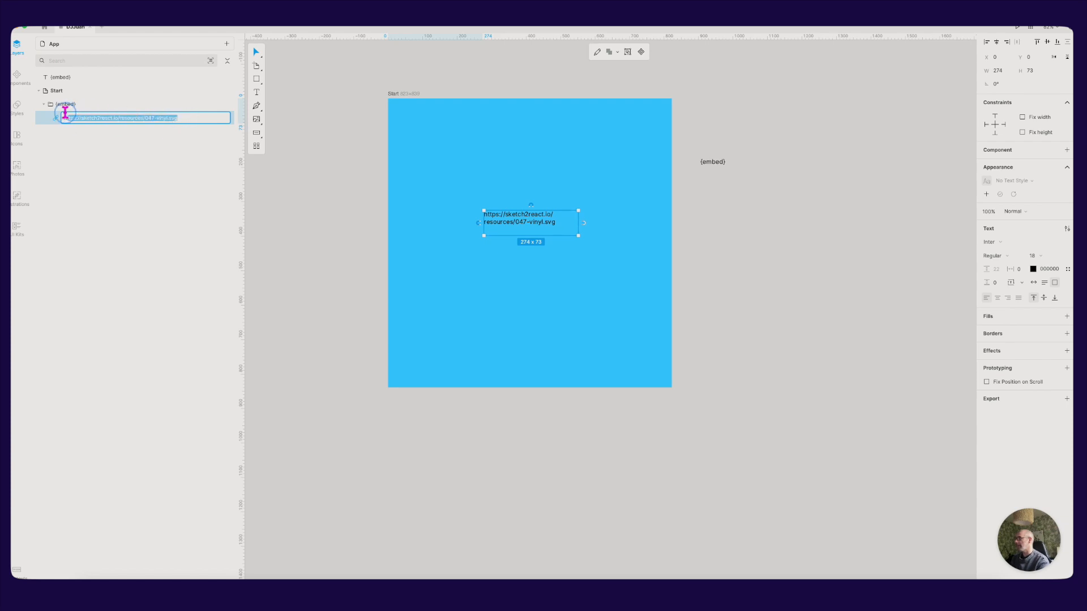
{"action": "key", "text": "ctrl"}
{"action": "type", "text": "{attribute.src}"}
{"action": "key", "text": "Return"}
- Save the design, switch to Marcode, and bring the DJJuan.sketch preview window in front of the documentation
{"action": "left_click", "coordinate": [361, 227]}
{"action": "key", "text": "super+s"}
{"action": "key", "text": "super+Tab"}
{"action": "left_click", "coordinate": [440, 317]}
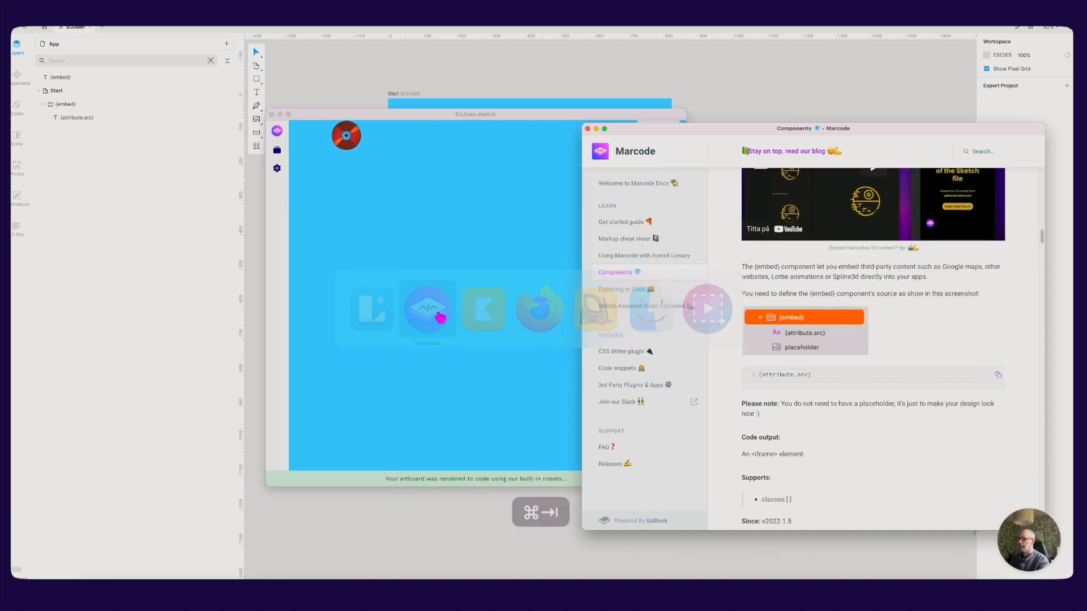
{"action": "mouse_move", "coordinate": [346, 136]}
{"action": "left_mouse_down"}
{"action": "mouse_move", "coordinate": [431, 146]}
{"action": "mouse_move", "coordinate": [444, 131]}
{"action": "left_mouse_up"}
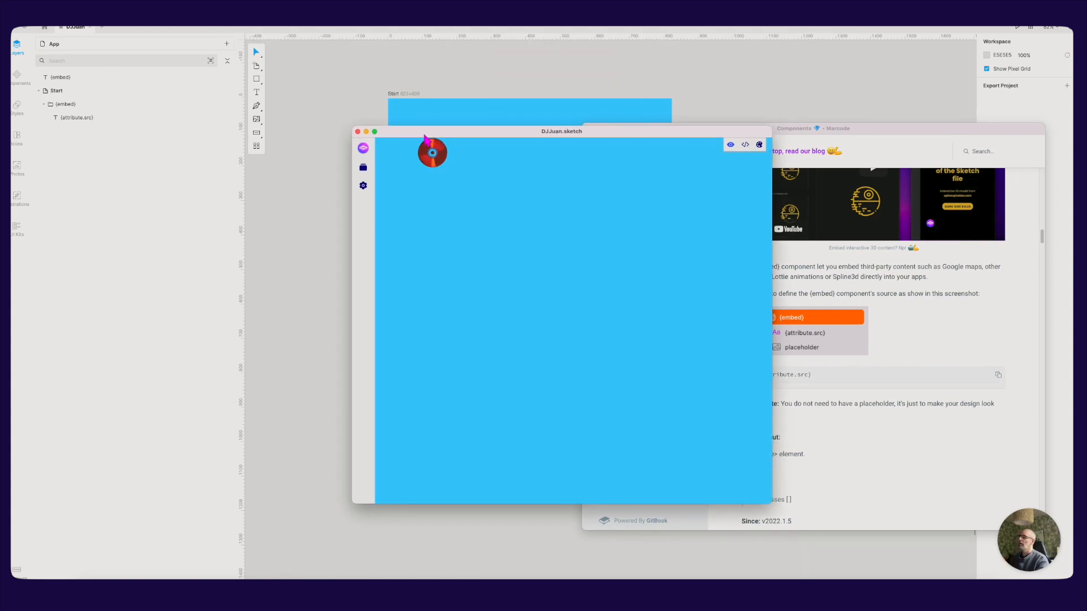
- Return to Lunacy, select the {embed} group, switch to Keyshape, and capture the vinyl artwork as a screenshot copied for pasting
{"action": "left_click", "coordinate": [332, 127]}
{"action": "left_click", "coordinate": [535, 218]}
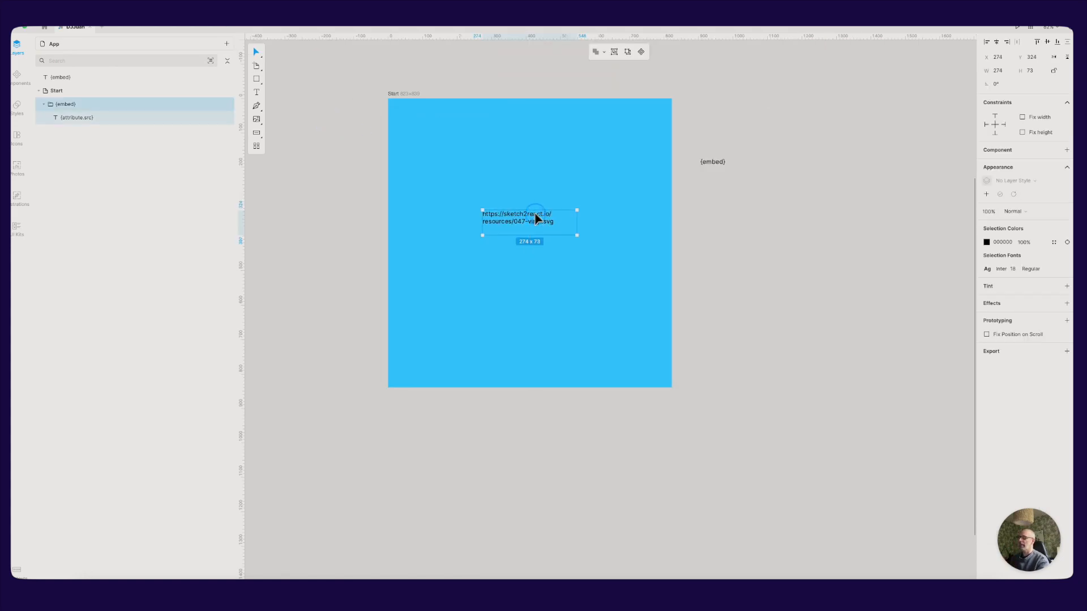
{"action": "key", "text": "super+Tab"}
{"action": "key", "text": "super+Tab"}
{"action": "key", "text": "super+Tab"}
{"action": "left_click", "coordinate": [497, 315]}
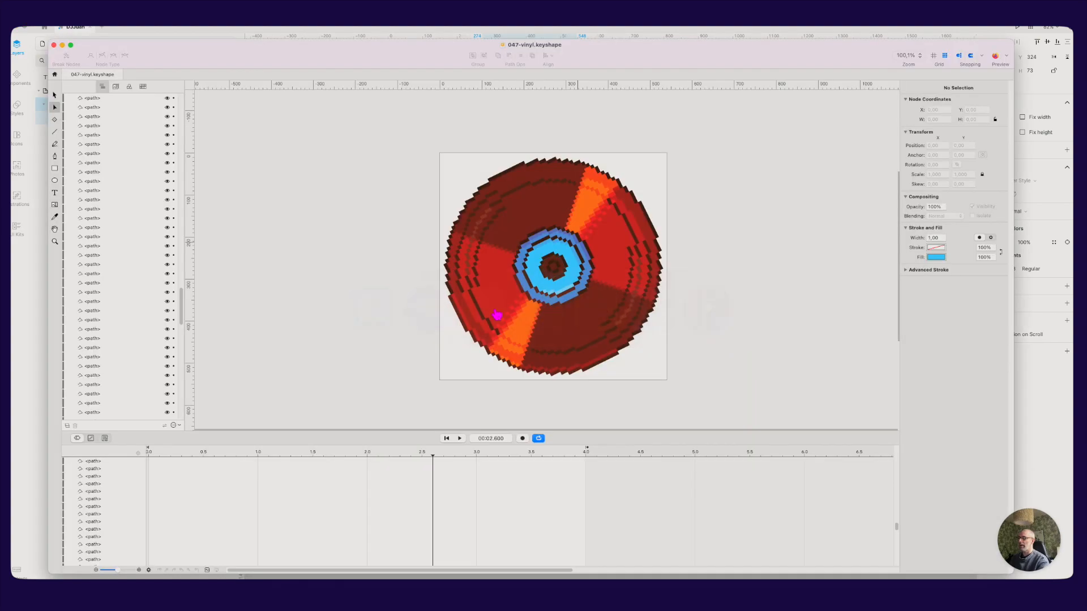
{"action": "key", "text": "super+Tab"}
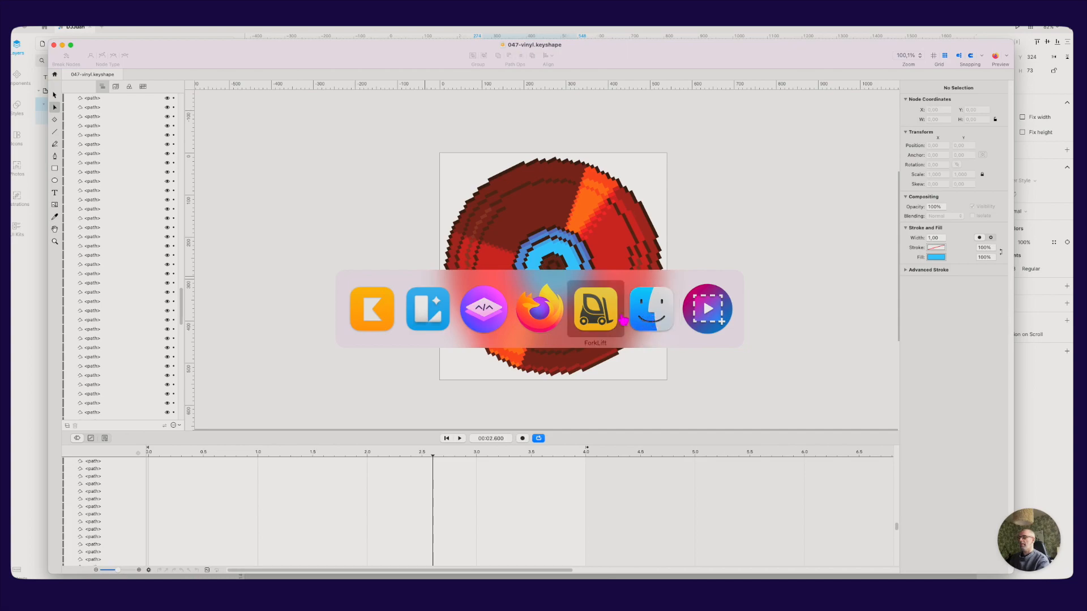
{"action": "key", "text": "Escape"}
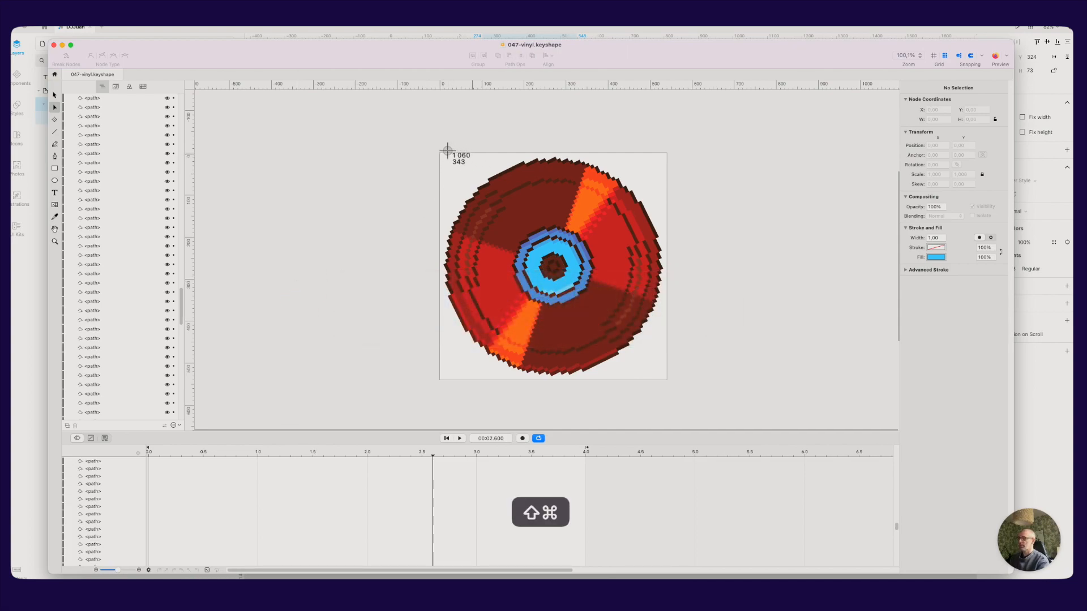
{"action": "left_click_drag", "start_coordinate": [443, 157], "coordinate": [666, 382]}
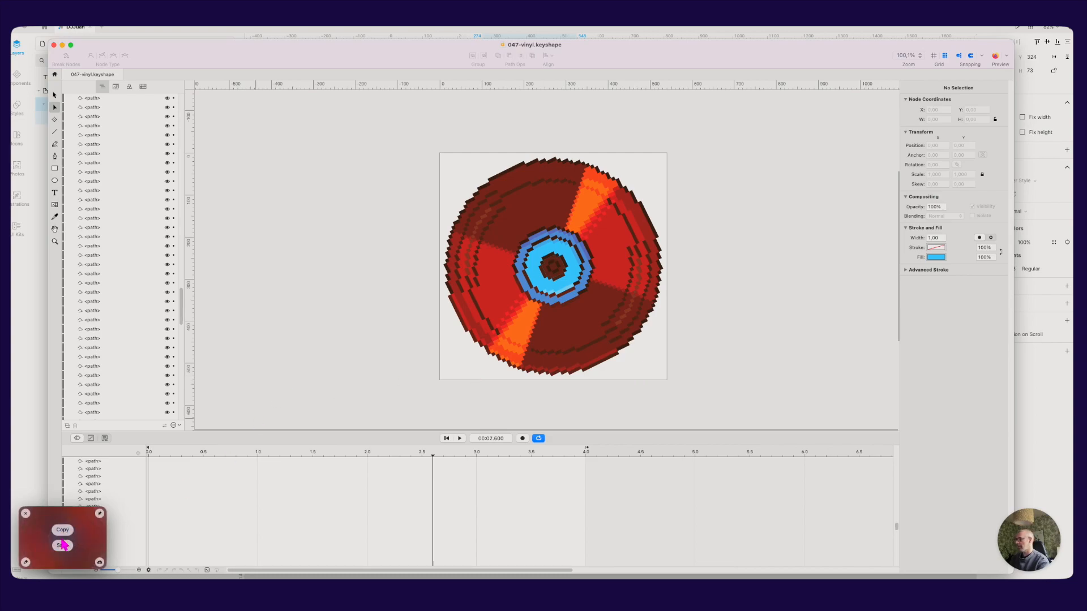
{"action": "left_click", "coordinate": [63, 532]}
- Switch back to Lunacy and paste the vinyl screenshot into the {embed} group alongside {attribute.src}
{"action": "key", "text": "super+Tab"}
{"action": "key", "text": "super+Tab"}
{"action": "key", "text": "super+Tab"}
{"action": "left_click", "coordinate": [438, 315]}
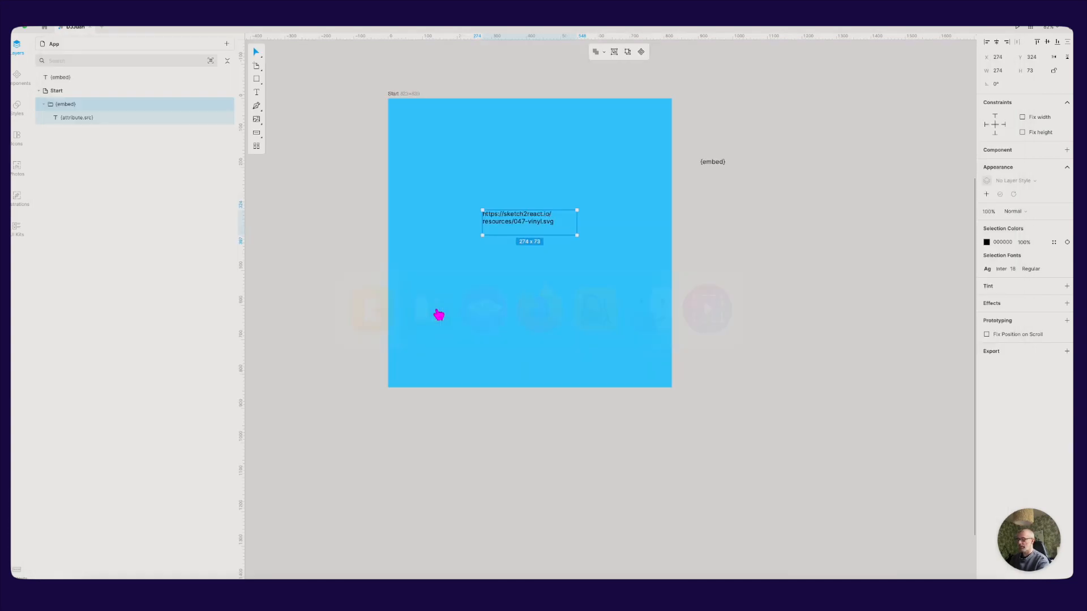
{"action": "left_click", "coordinate": [91, 117]}
{"action": "key", "text": "super+v"}
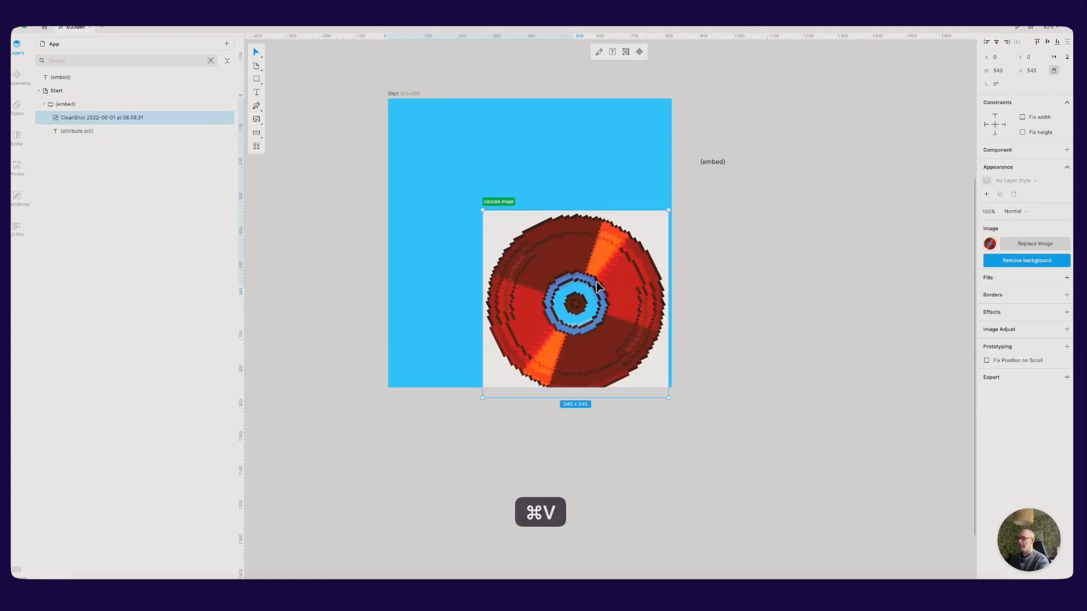
- Rename the pasted vinyl image layer inside the {embed} group to placeholder
{"action": "double_click", "coordinate": [77, 118]}
{"action": "left_click_drag", "start_coordinate": [152, 117], "coordinate": [36, 104]}
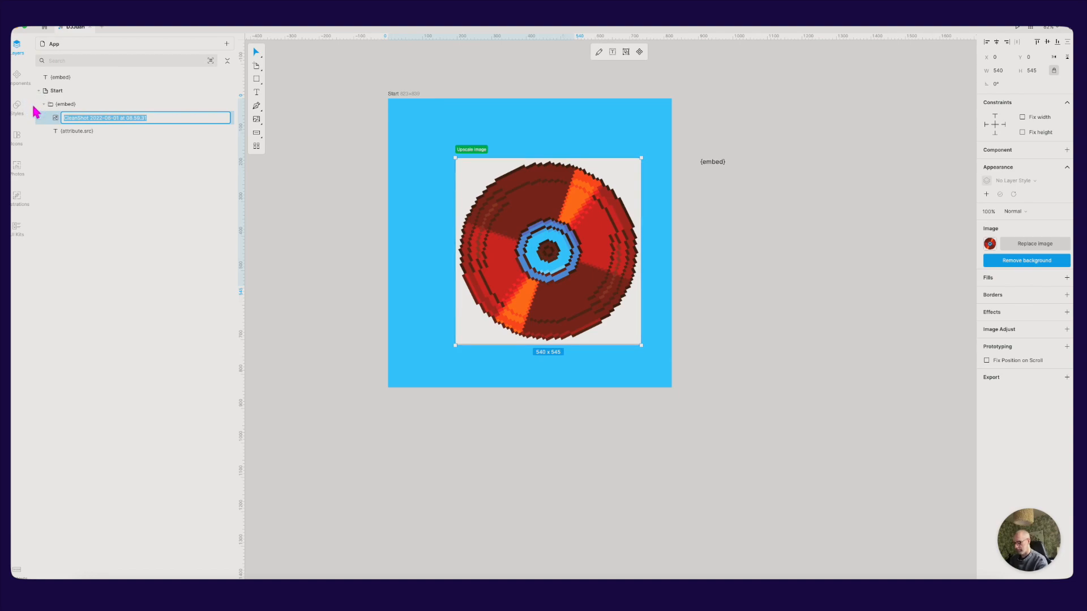
{"action": "type", "text": "placeholde"}
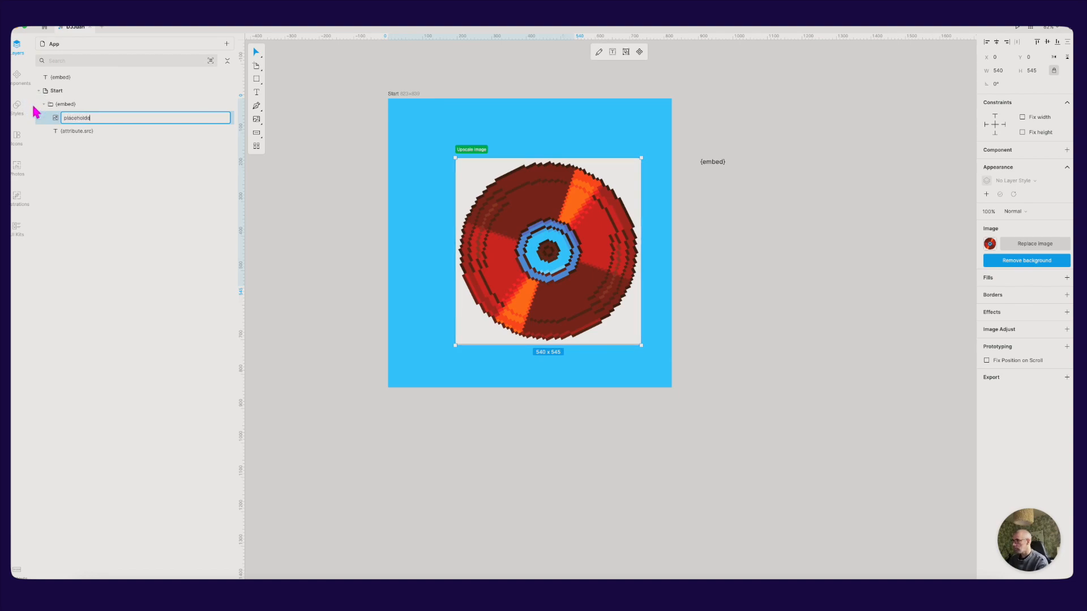
{"action": "type", "text": "r"}
{"action": "key", "text": "Return"}
- Move the placeholder image beneath {attribute.src} in the layer order and remove its background
{"action": "left_click_drag", "start_coordinate": [65, 117], "coordinate": [69, 137]}
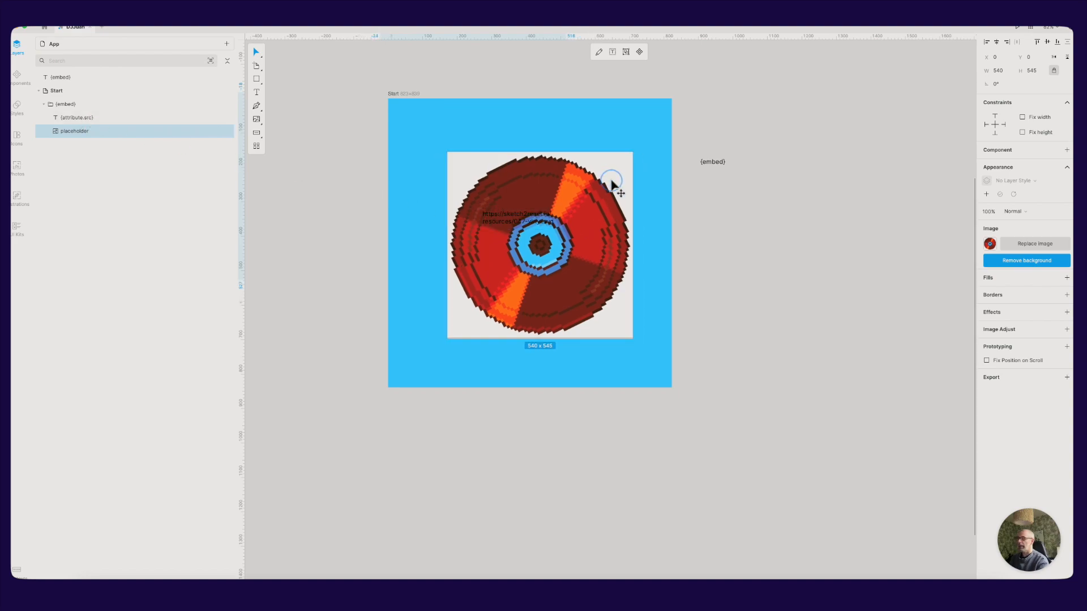
{"action": "left_click", "coordinate": [1019, 260]}
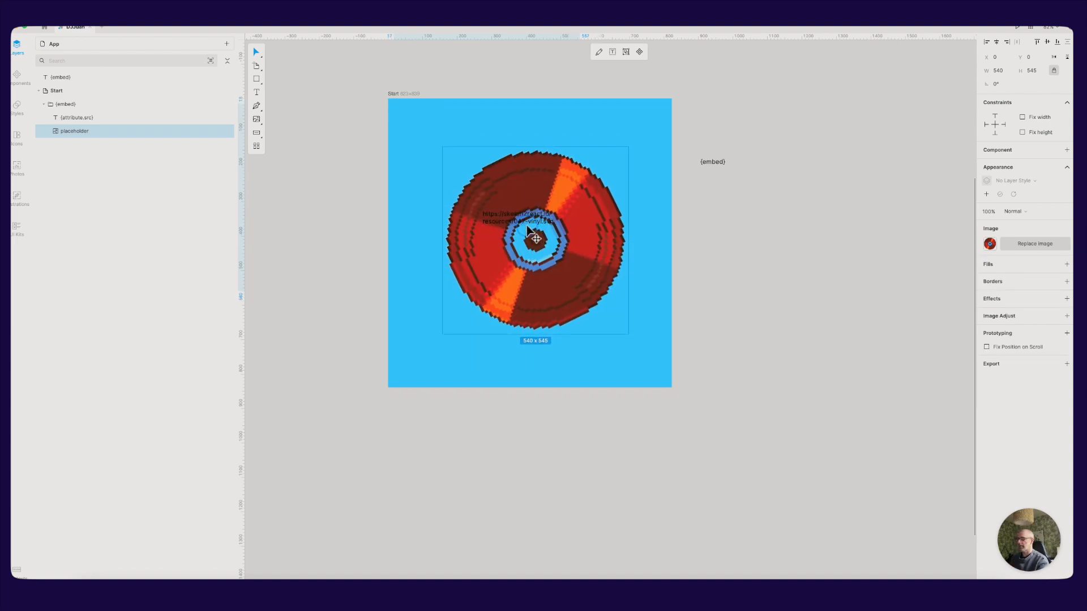
- Set the {attribute.src} text's opacity to 0% and collapse the {embed} group in the layer list
{"action": "left_click", "coordinate": [113, 118]}
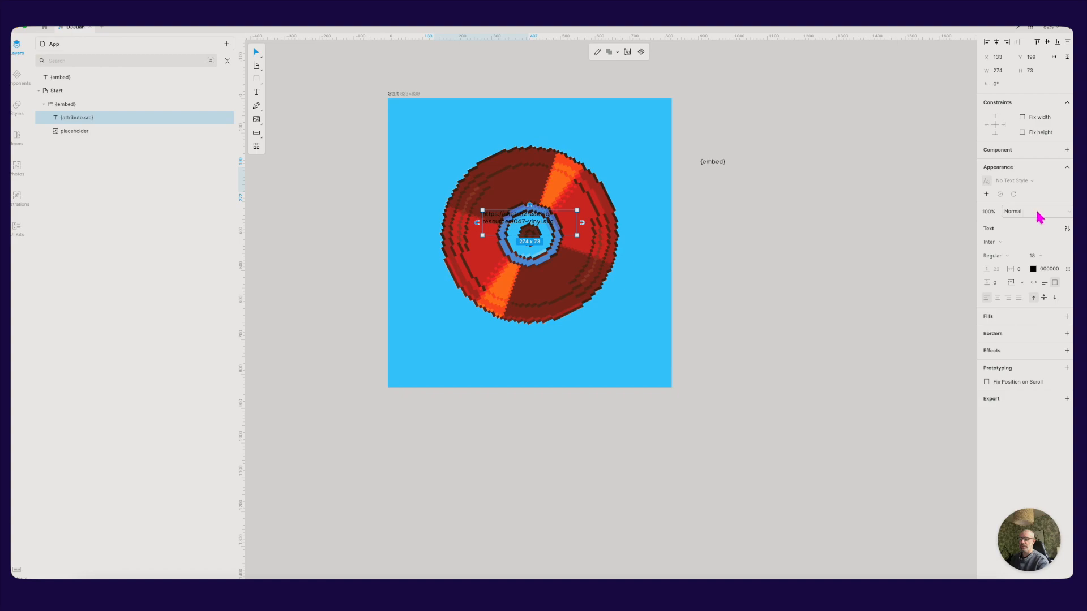
{"action": "left_click", "coordinate": [992, 211]}
{"action": "key", "text": "Return"}
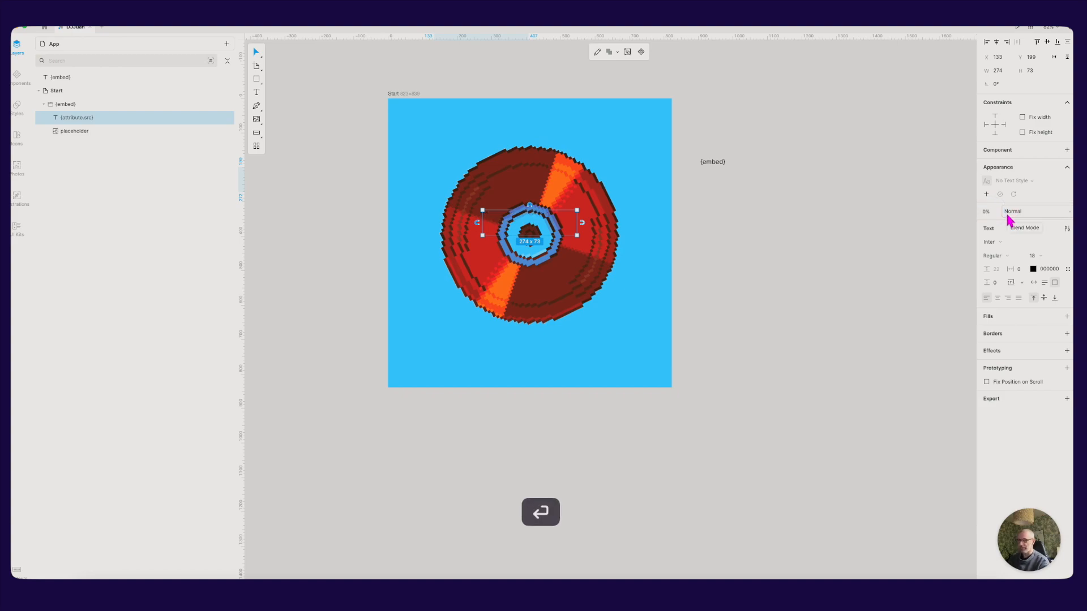
{"action": "left_click", "coordinate": [815, 253]}
{"action": "left_click", "coordinate": [495, 222]}
{"action": "left_click", "coordinate": [40, 106]}
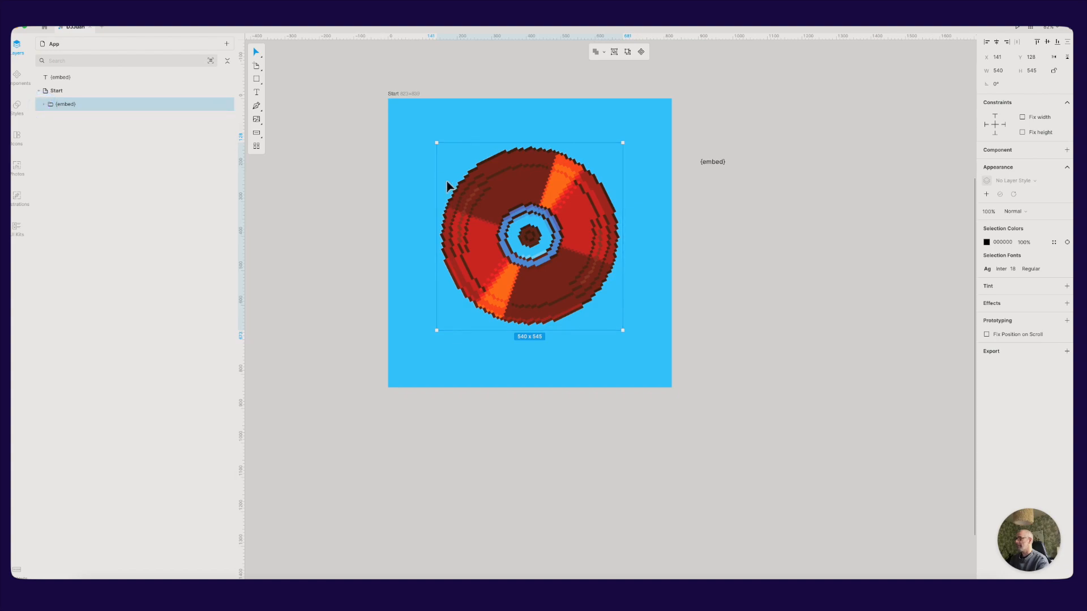
{"action": "left_click", "coordinate": [385, 180]}
{"action": "left_click", "coordinate": [85, 105]}
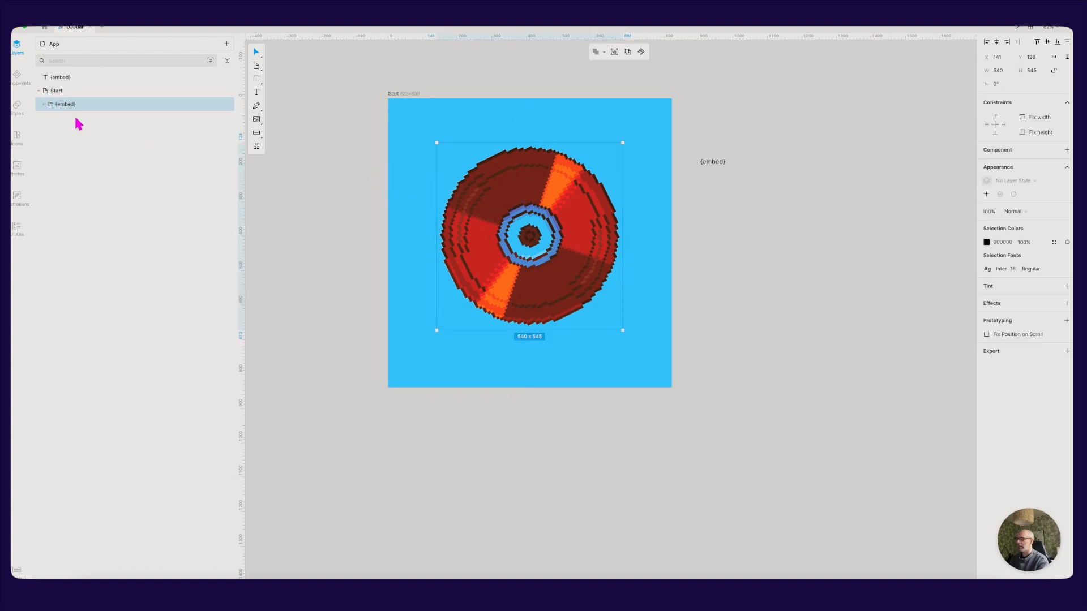
- Save the design, switch to Marcode, and move the DJJuan.sketch preview window to check the vinyl's new size
{"action": "key", "text": "super+s"}
{"action": "key", "text": "super+Tab"}
{"action": "key", "text": "super+Tab"}
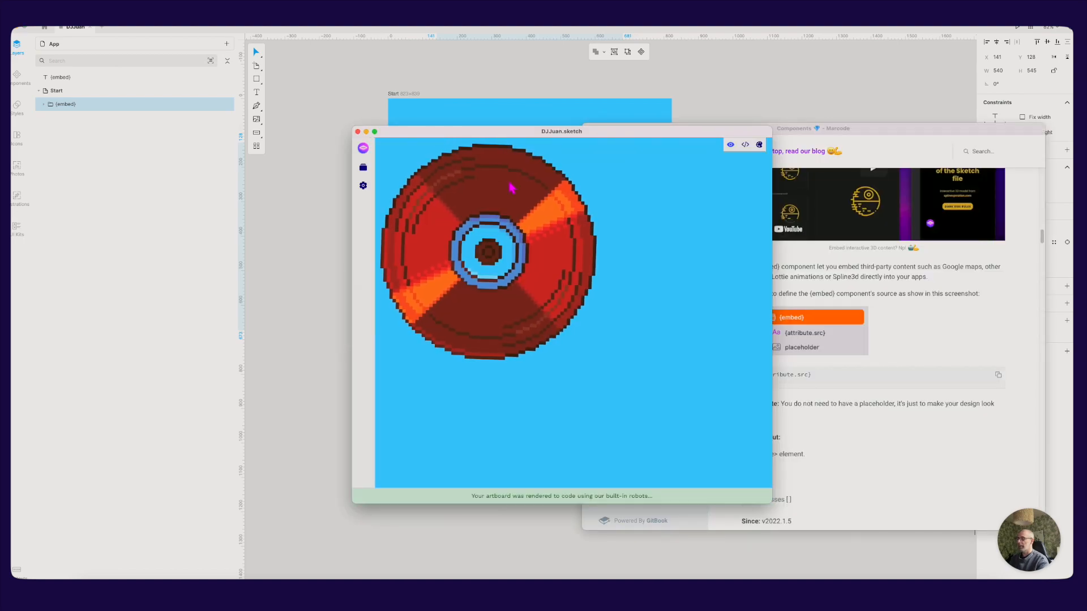
{"action": "left_click_drag", "start_coordinate": [505, 133], "coordinate": [620, 158]}
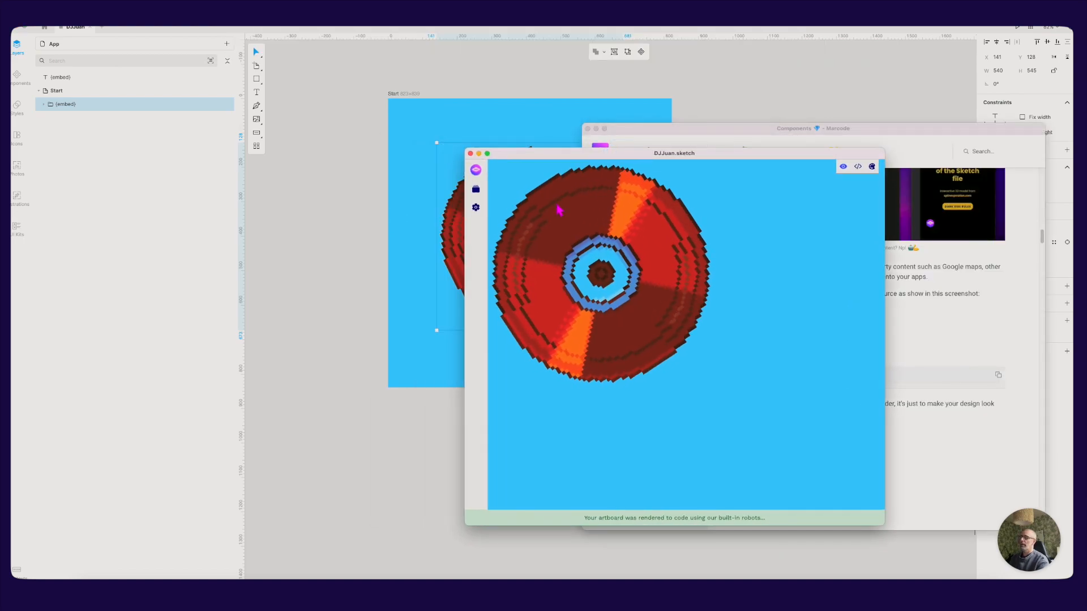
- Return to Lunacy, expand the {embed} group, and select its placeholder image
{"action": "left_click", "coordinate": [308, 189]}
{"action": "left_click", "coordinate": [69, 109]}
{"action": "left_click", "coordinate": [44, 104]}
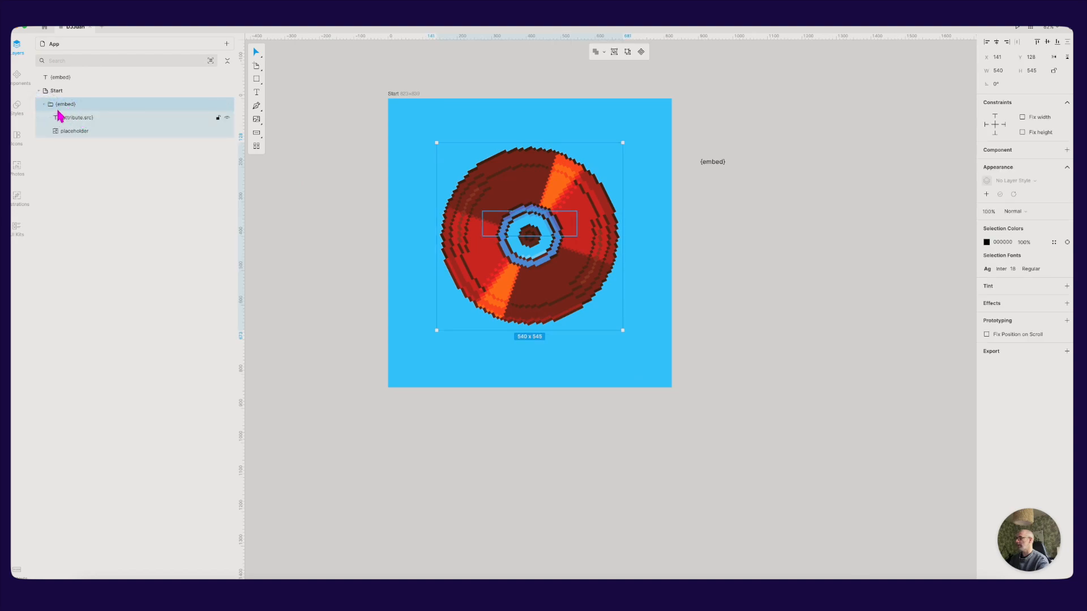
{"action": "left_click", "coordinate": [72, 133]}
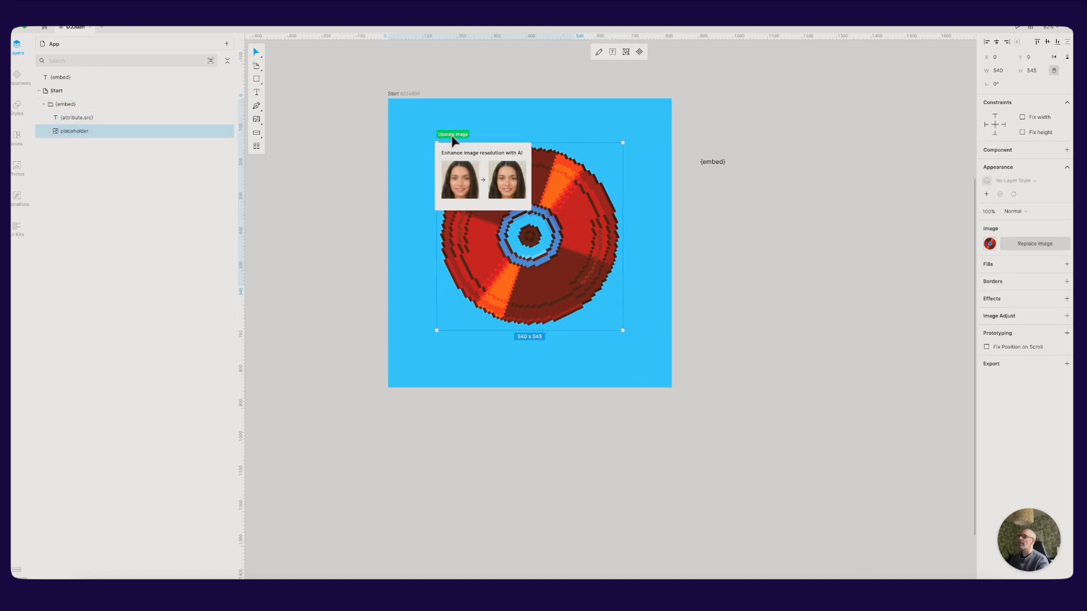
- Switch to Marcode, reposition and shrink the DJJuan.sketch preview window, and return to Lunacy
{"action": "key", "text": "super+Tab"}
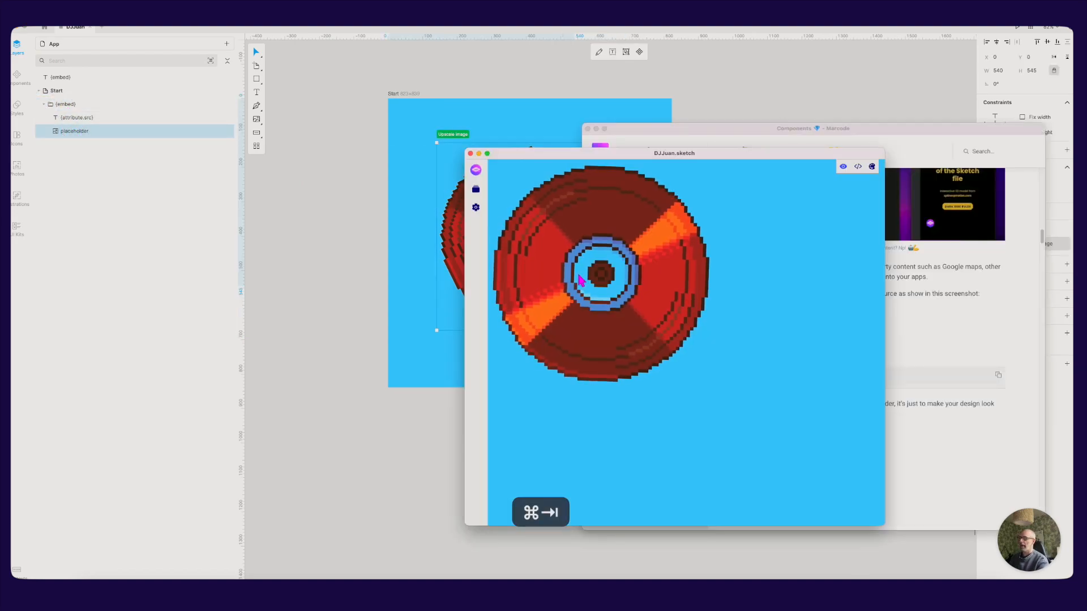
{"action": "left_click_drag", "start_coordinate": [614, 157], "coordinate": [522, 144]}
{"action": "mouse_move", "coordinate": [792, 511]}
{"action": "left_mouse_down"}
{"action": "mouse_move", "coordinate": [477, 328]}
{"action": "mouse_move", "coordinate": [563, 356]}
{"action": "mouse_move", "coordinate": [518, 351]}
{"action": "mouse_move", "coordinate": [543, 360]}
{"action": "mouse_move", "coordinate": [522, 357]}
{"action": "mouse_move", "coordinate": [526, 371]}
{"action": "mouse_move", "coordinate": [638, 449]}
{"action": "mouse_move", "coordinate": [582, 412]}
{"action": "mouse_move", "coordinate": [628, 456]}
{"action": "mouse_move", "coordinate": [772, 514]}
{"action": "mouse_move", "coordinate": [668, 450]}
{"action": "mouse_move", "coordinate": [687, 459]}
{"action": "left_mouse_up"}
{"action": "left_click", "coordinate": [344, 238]}
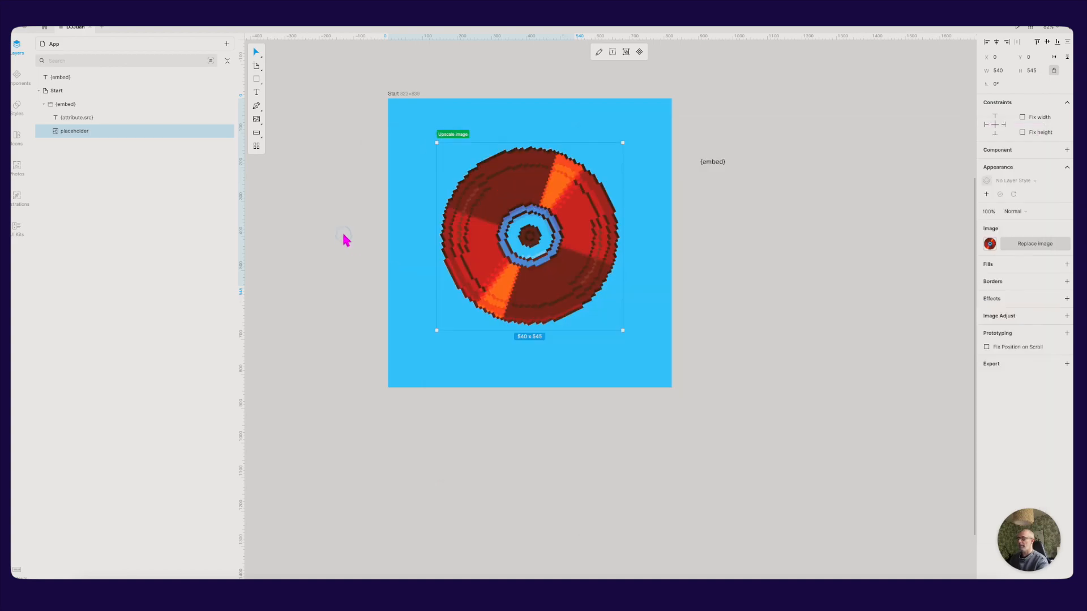
- Move the loose {embed} text farther away from the Start artboard and enlarge the artboard to about 1253 × 1182
{"action": "left_click", "coordinate": [558, 232]}
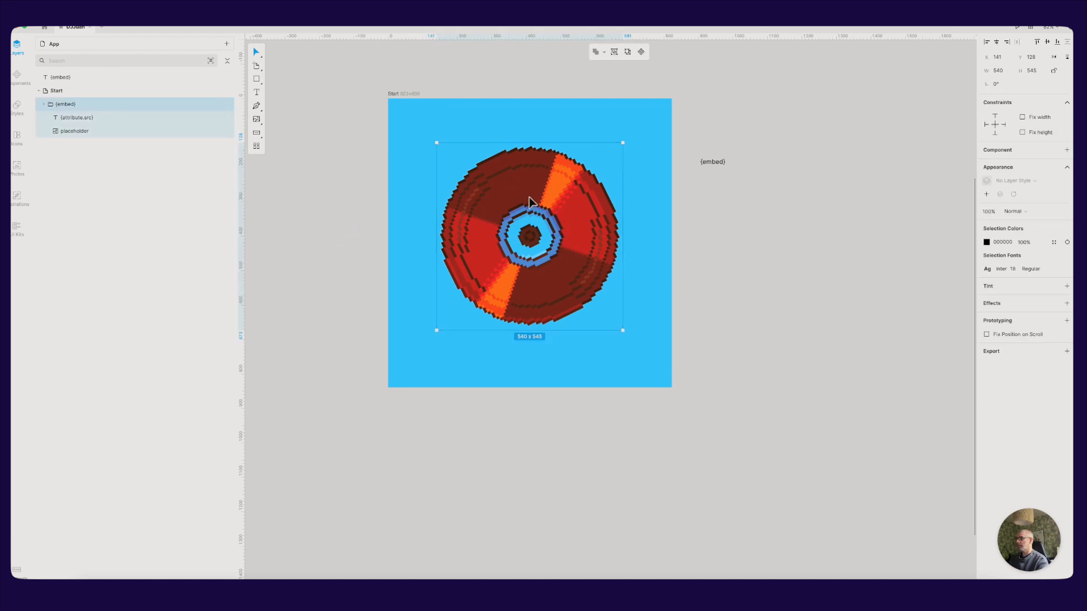
{"action": "left_click", "coordinate": [399, 94]}
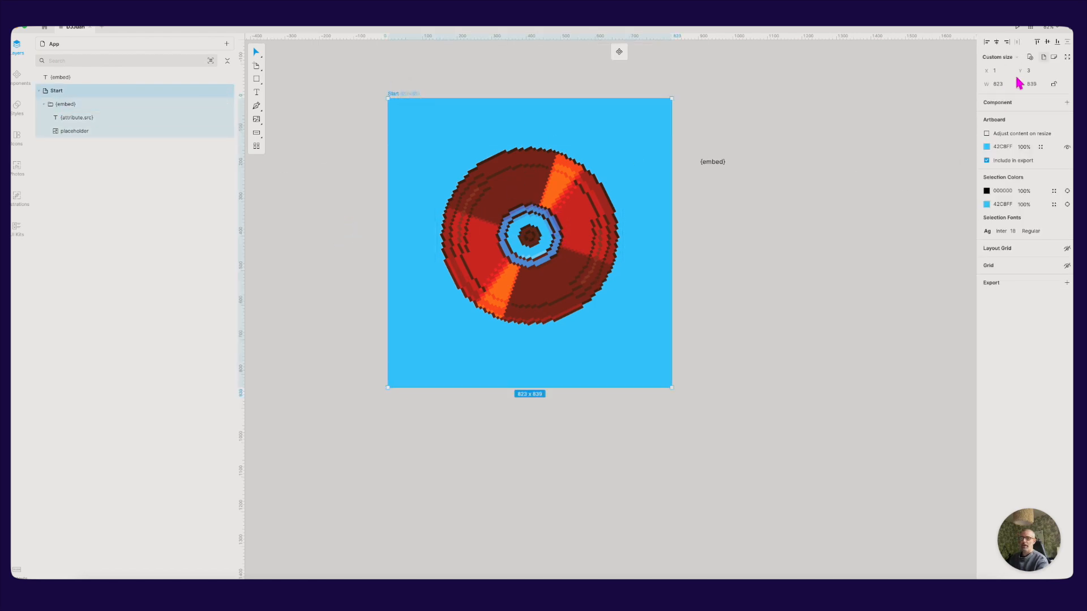
{"action": "scroll", "coordinate": [706, 311], "scroll_direction": "down", "scroll_amount": 5}
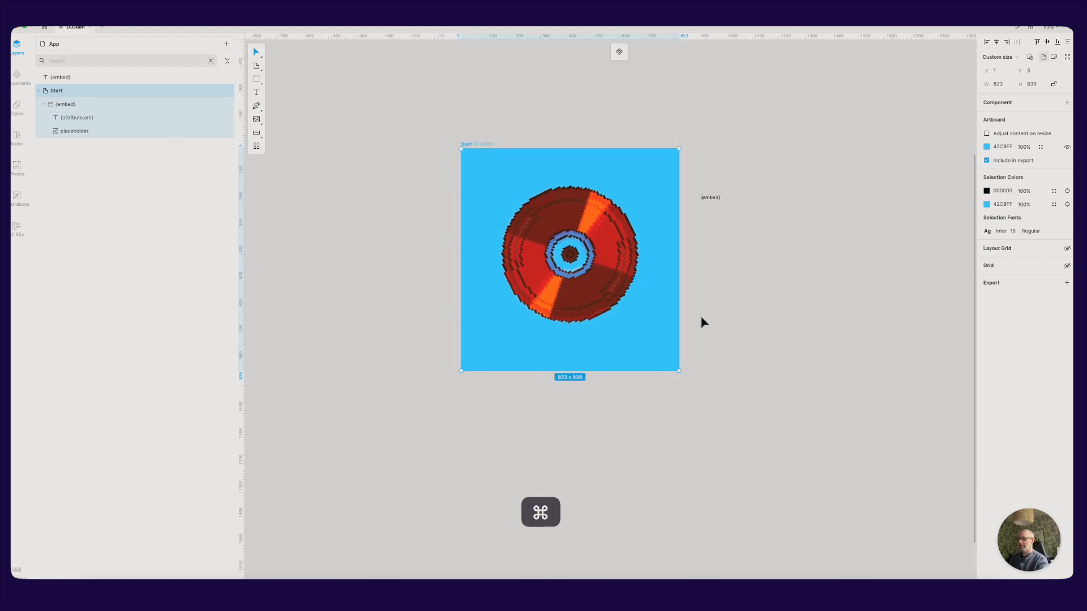
{"action": "scroll", "coordinate": [748, 292], "scroll_direction": "right", "scroll_amount": 5}
{"action": "left_click_drag", "start_coordinate": [565, 185], "coordinate": [776, 233]}
{"action": "left_click", "coordinate": [320, 132]}
{"action": "left_click_drag", "start_coordinate": [530, 355], "coordinate": [646, 443]}
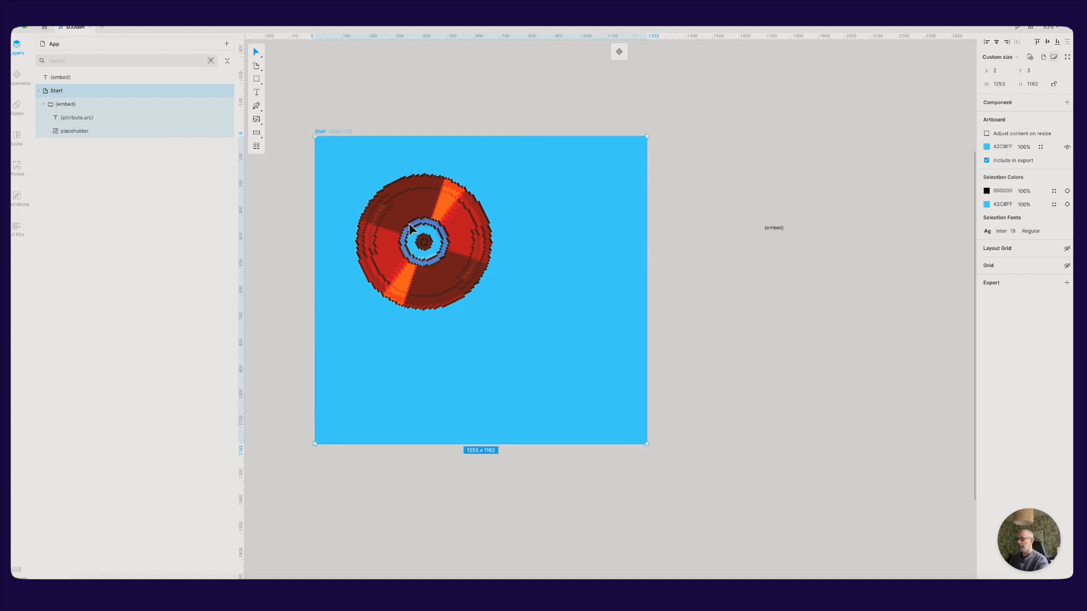
- Scale the {embed} group down to about 449 × 453 and center it on the Start artboard
{"action": "left_click", "coordinate": [84, 105]}
{"action": "left_click_drag", "start_coordinate": [435, 253], "coordinate": [491, 295]}
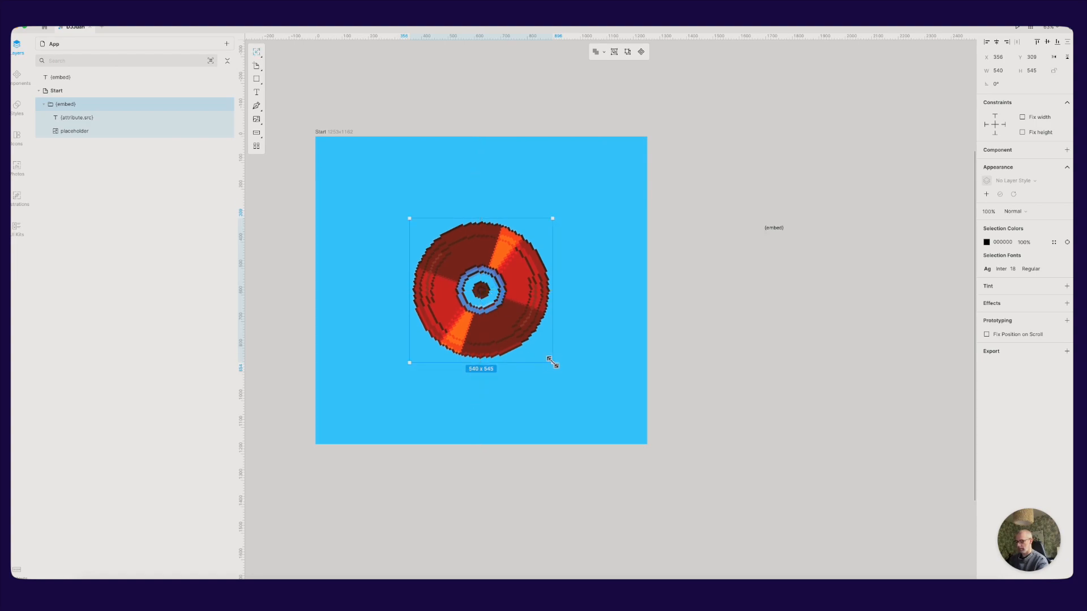
{"action": "left_click_drag", "start_coordinate": [553, 362], "coordinate": [529, 338]}
{"action": "mouse_move", "coordinate": [473, 296]}
{"action": "left_mouse_down"}
{"action": "mouse_move", "coordinate": [483, 294]}
{"action": "mouse_move", "coordinate": [484, 310]}
{"action": "left_mouse_up"}
{"action": "left_click", "coordinate": [287, 227]}
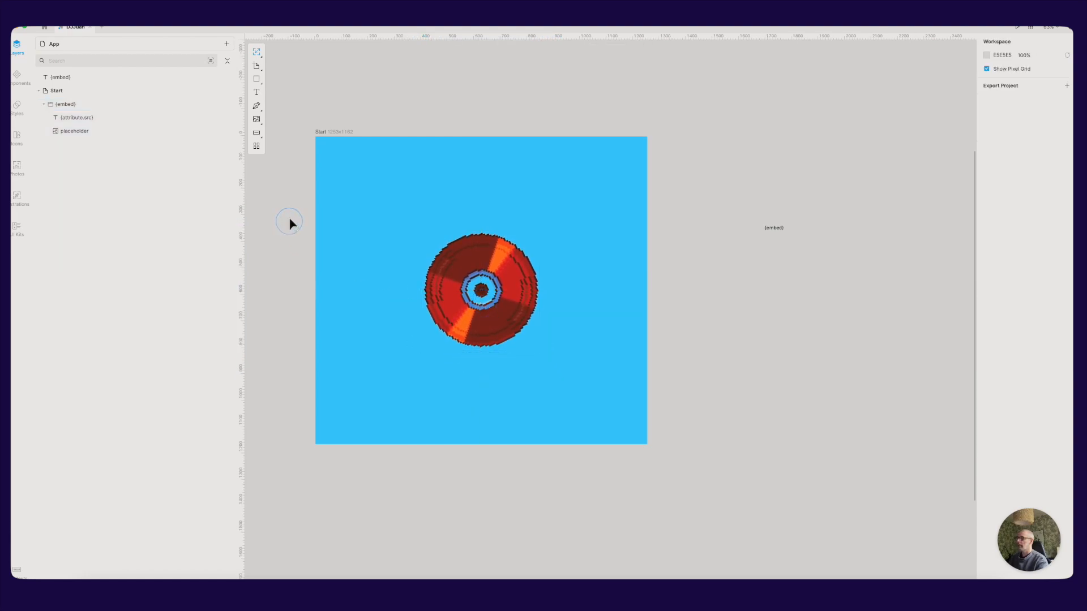
- Save the resized design, check it in Marcode's preview, and return to Lunacy
{"action": "key", "text": "super+s"}
{"action": "key", "text": "super+Tab"}
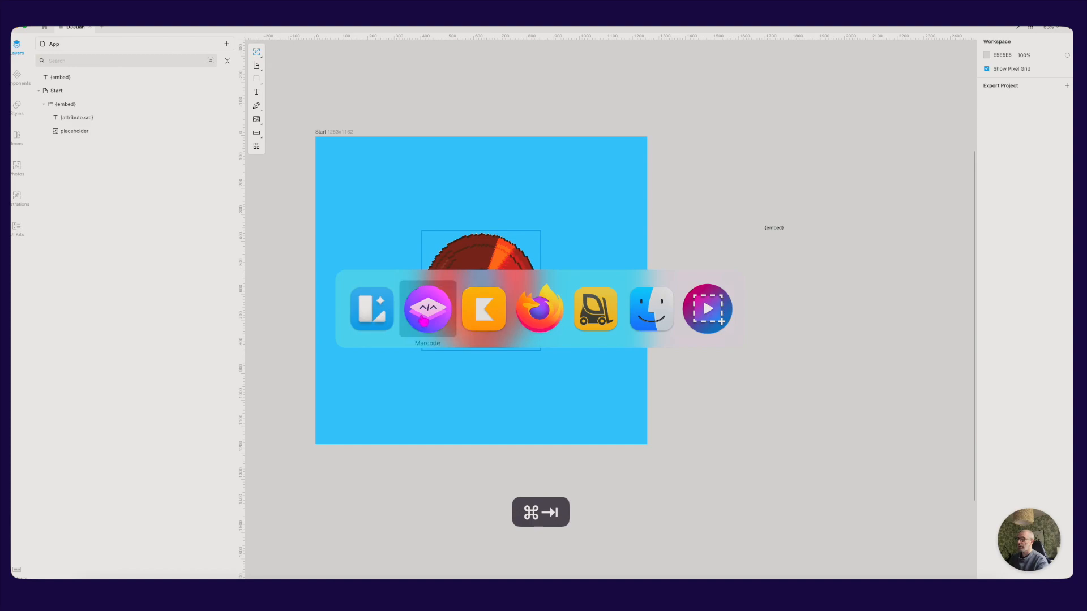
{"action": "left_click", "coordinate": [460, 99]}
- Wrap the {embed} group in a new group and rename that group to {prototype}
{"action": "left_click", "coordinate": [485, 288]}
{"action": "left_click", "coordinate": [45, 105]}
{"action": "key", "text": "super+g"}
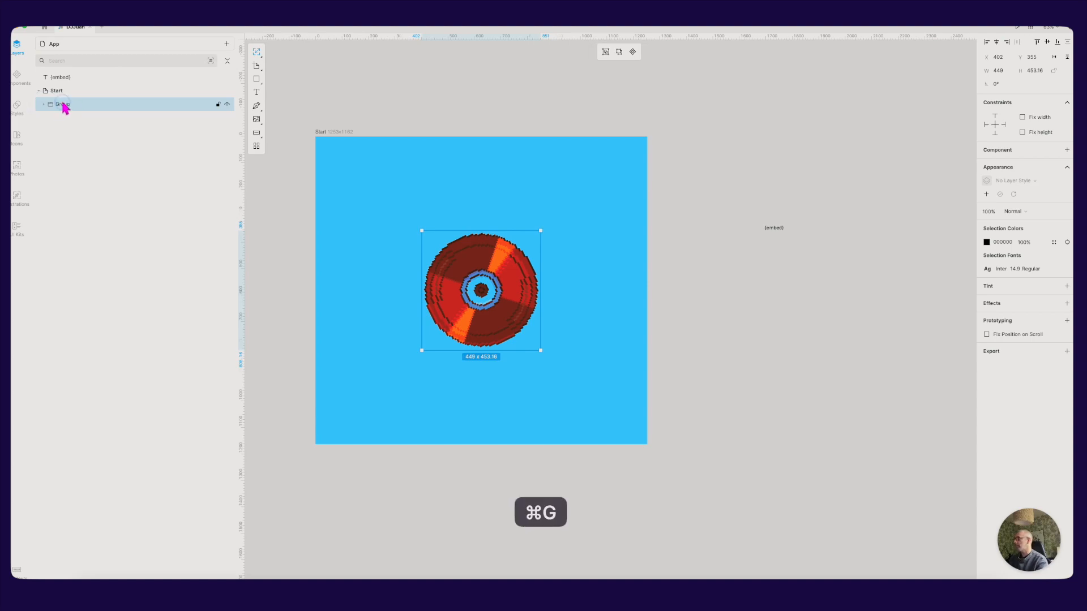
{"action": "double_click", "coordinate": [64, 106]}
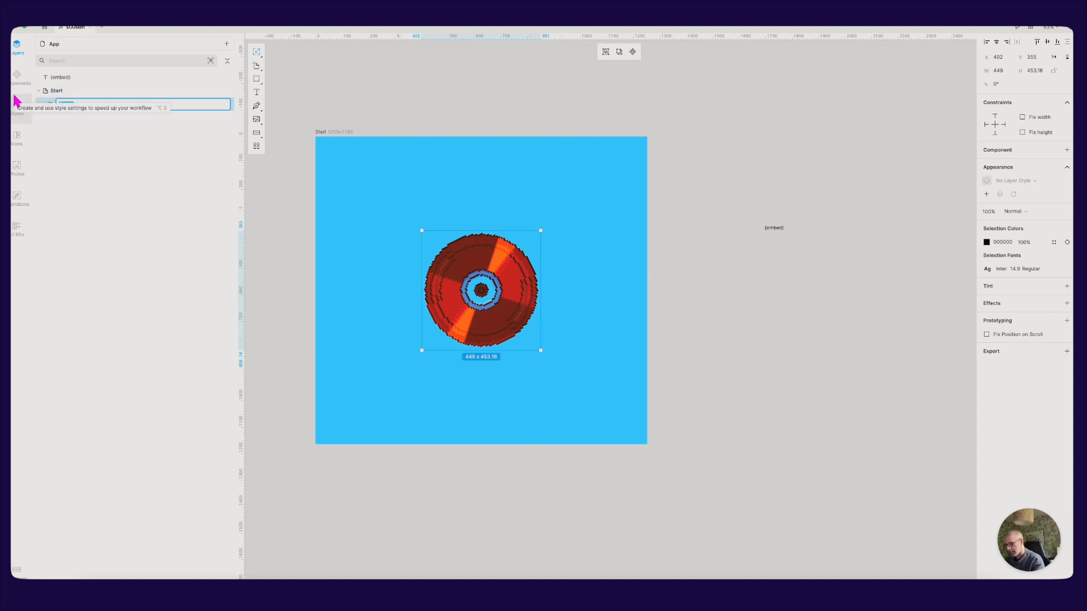
{"action": "type", "text": "°"}
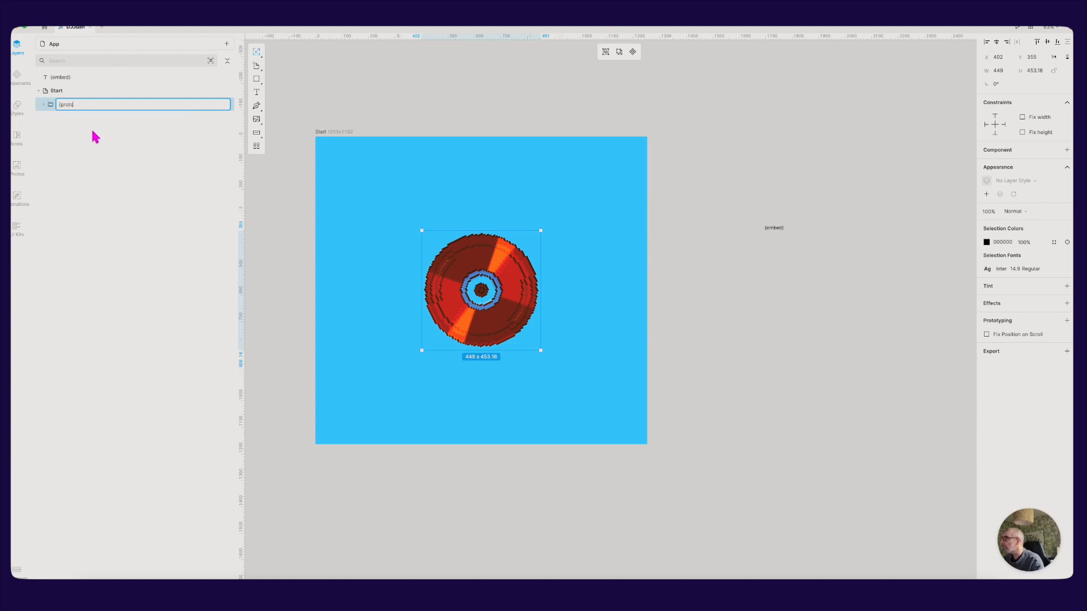
{"action": "type", "text": "prototype"}
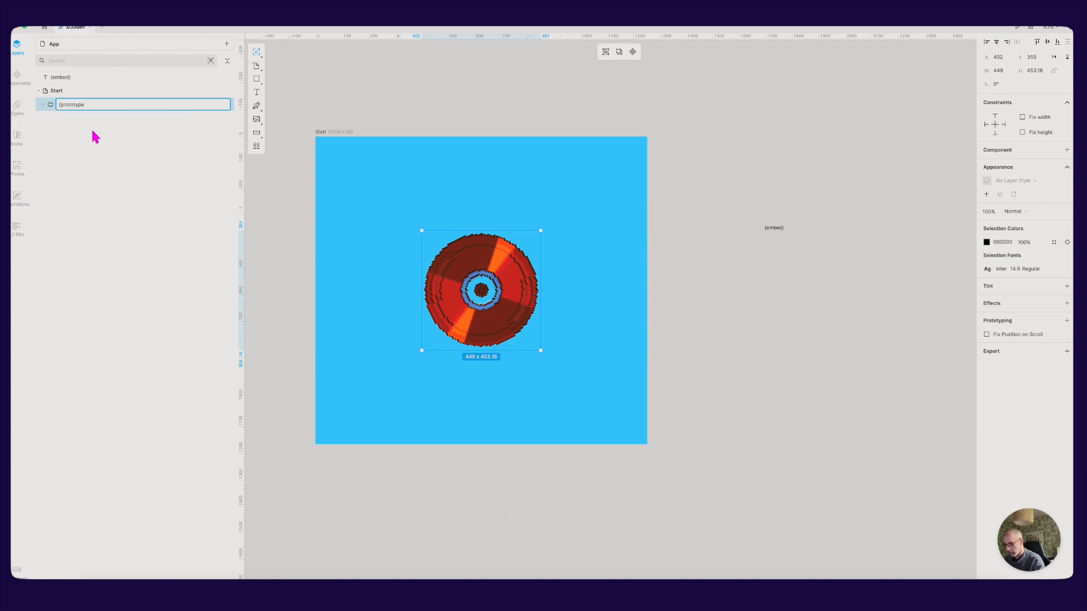
{"action": "type", "text": "}"}
{"action": "key", "text": "Return"}
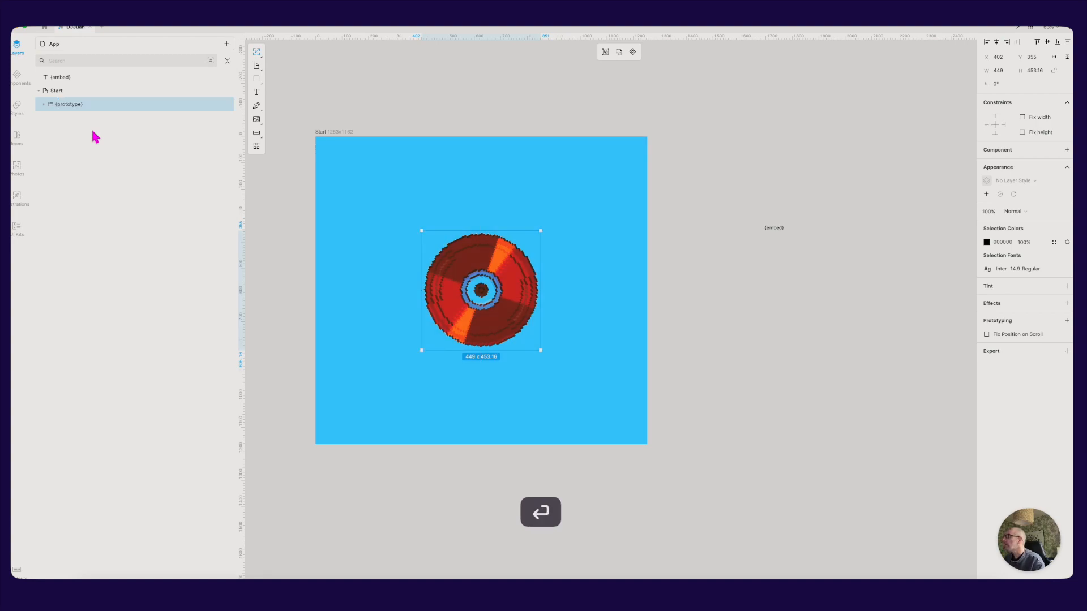
- Save the design, switch to Marcode, and enlarge the DJJuan.sketch preview window to show the whole vinyl
{"action": "key", "text": "super+s"}
{"action": "left_click", "coordinate": [695, 244]}
{"action": "key", "text": "super+Tab"}
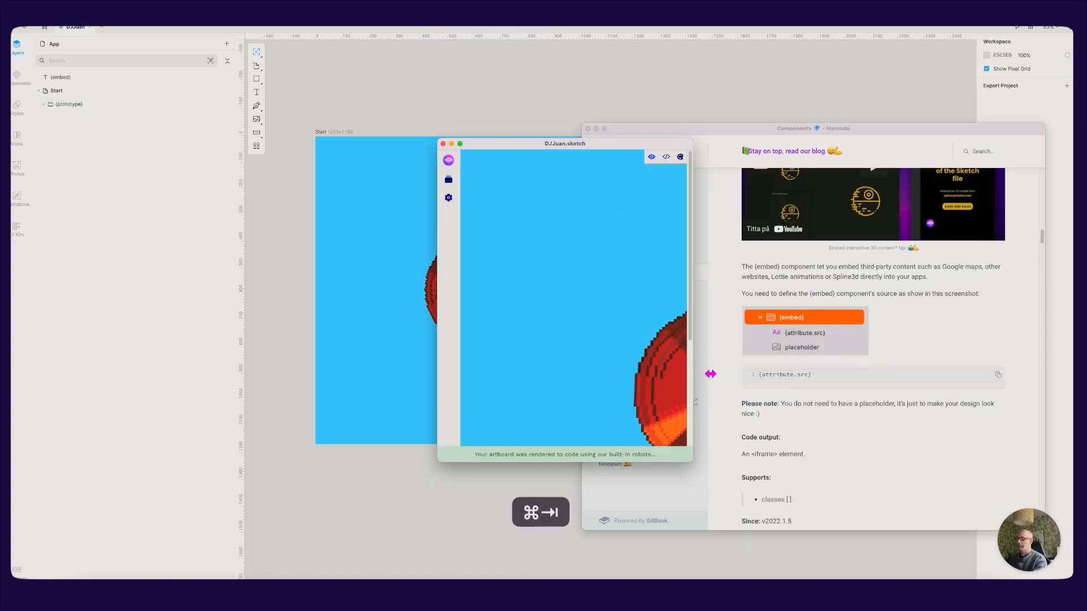
{"action": "mouse_move", "coordinate": [691, 461]}
{"action": "left_mouse_down"}
{"action": "mouse_move", "coordinate": [946, 579]}
{"action": "mouse_move", "coordinate": [978, 577]}
{"action": "left_mouse_up"}
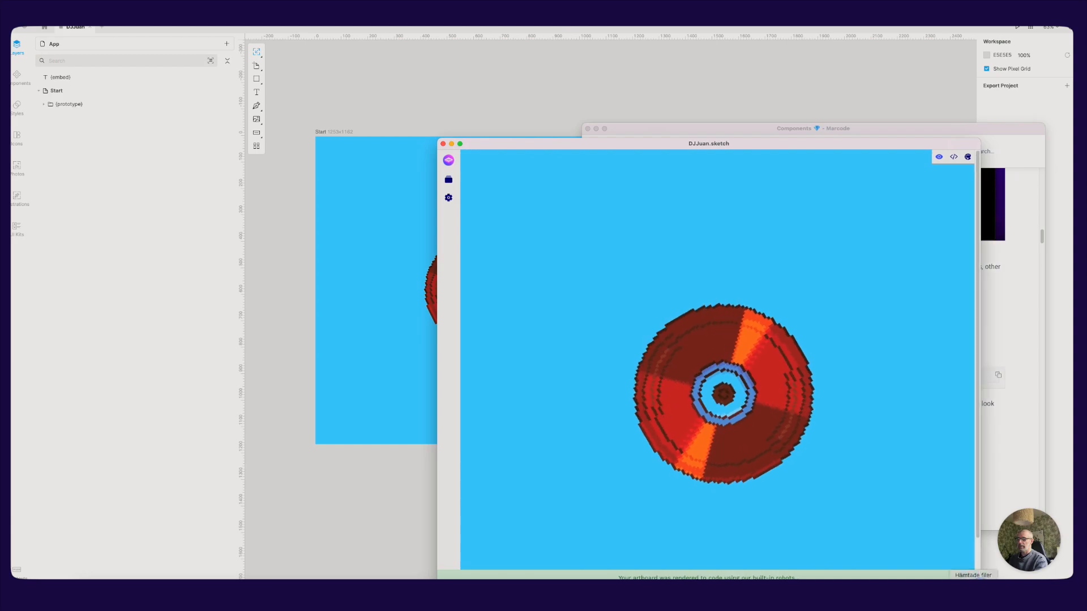
- Reposition the DJJuan.sketch preview window so it fits fully on screen, and make it taller to show more of the Start artboard
{"action": "left_click_drag", "start_coordinate": [556, 143], "coordinate": [347, 76]}
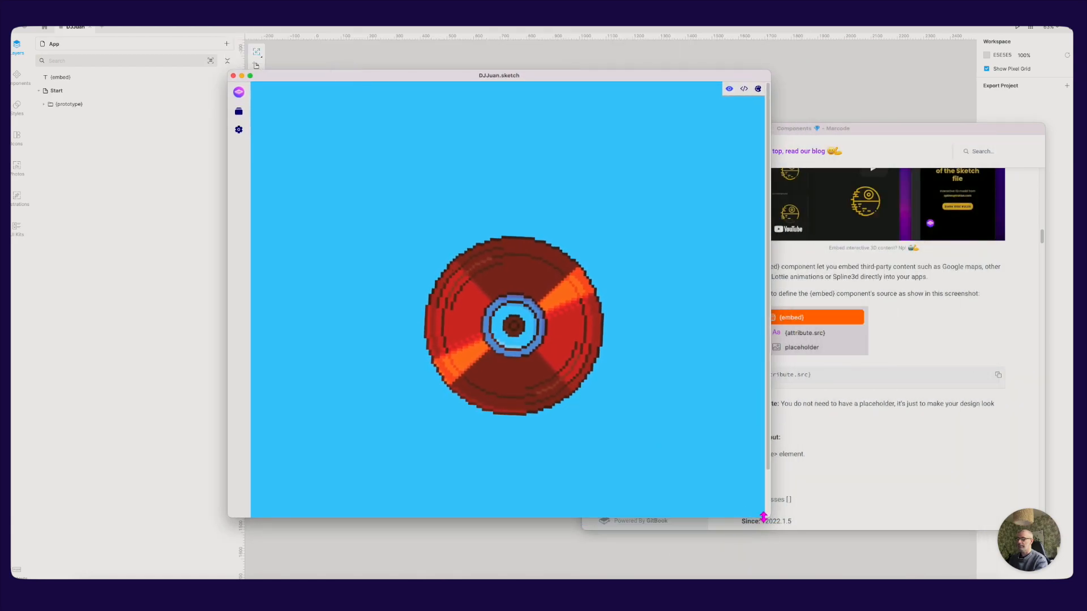
{"action": "mouse_move", "coordinate": [765, 515]}
{"action": "left_mouse_down"}
{"action": "mouse_move", "coordinate": [817, 563]}
{"action": "mouse_move", "coordinate": [749, 570]}
{"action": "mouse_move", "coordinate": [767, 567]}
{"action": "left_mouse_up"}
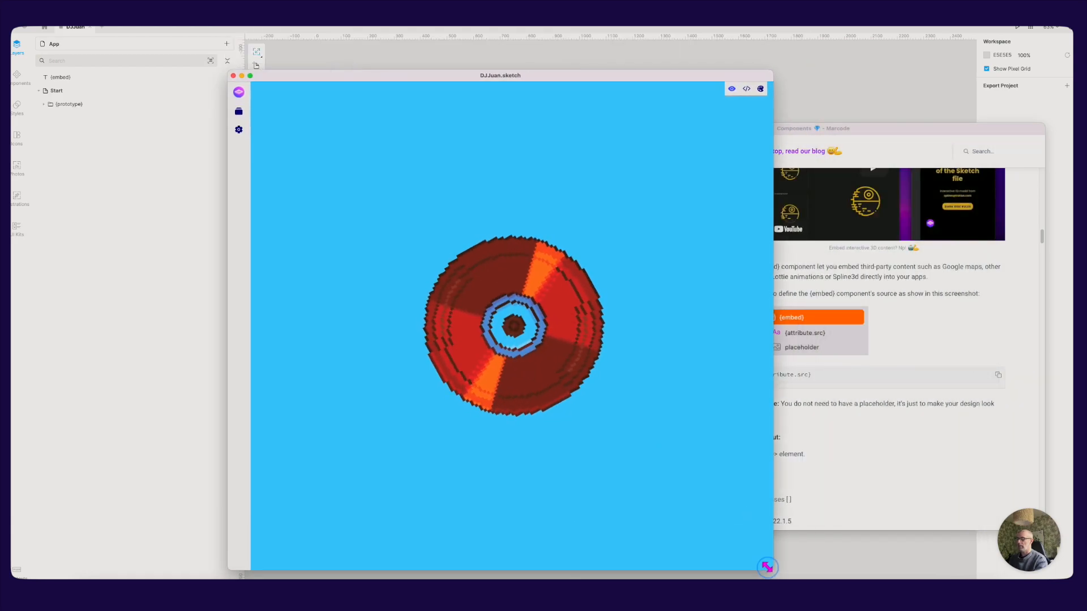
- Switch to Lunacy to examine the nested layers of the {prototype} and {embed} groups, and bring Marcode's preview window back clear of the documentation
{"action": "left_click", "coordinate": [80, 104]}
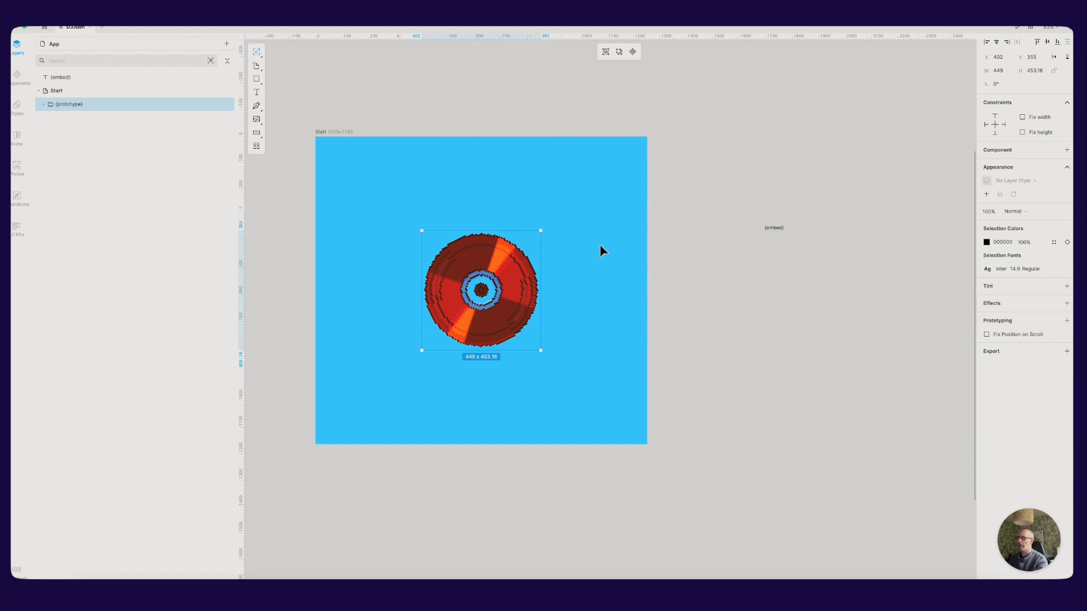
{"action": "left_click", "coordinate": [43, 107]}
{"action": "left_click", "coordinate": [83, 119]}
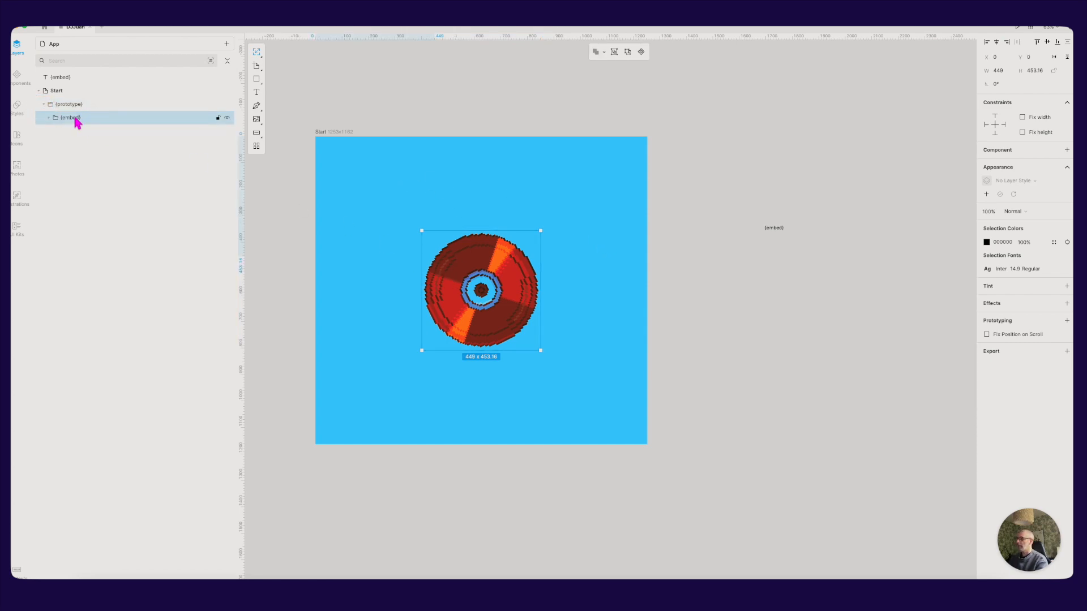
{"action": "left_click", "coordinate": [50, 118]}
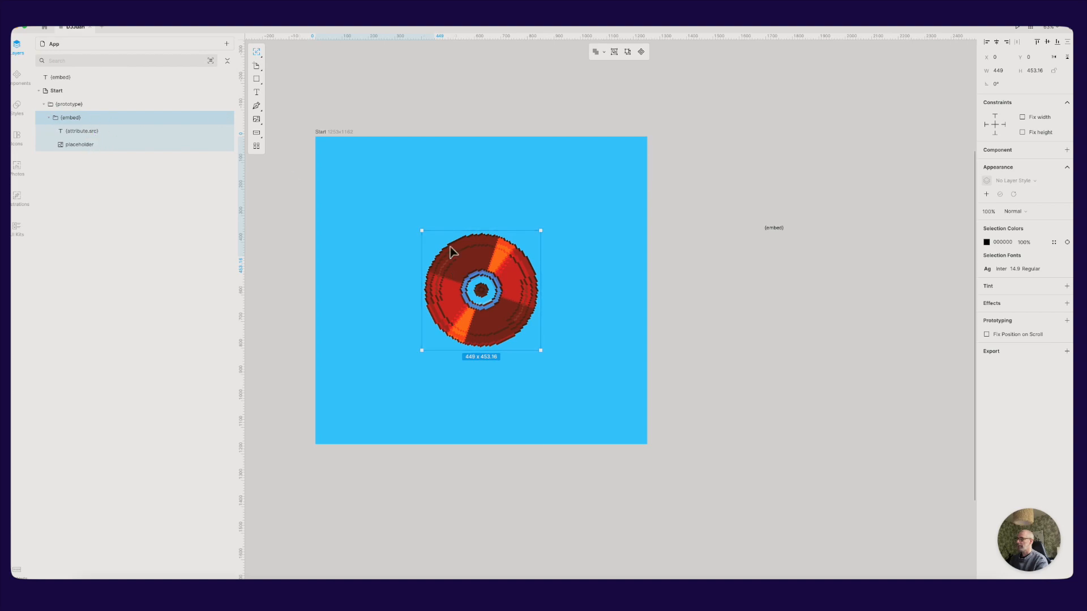
{"action": "left_click", "coordinate": [102, 107]}
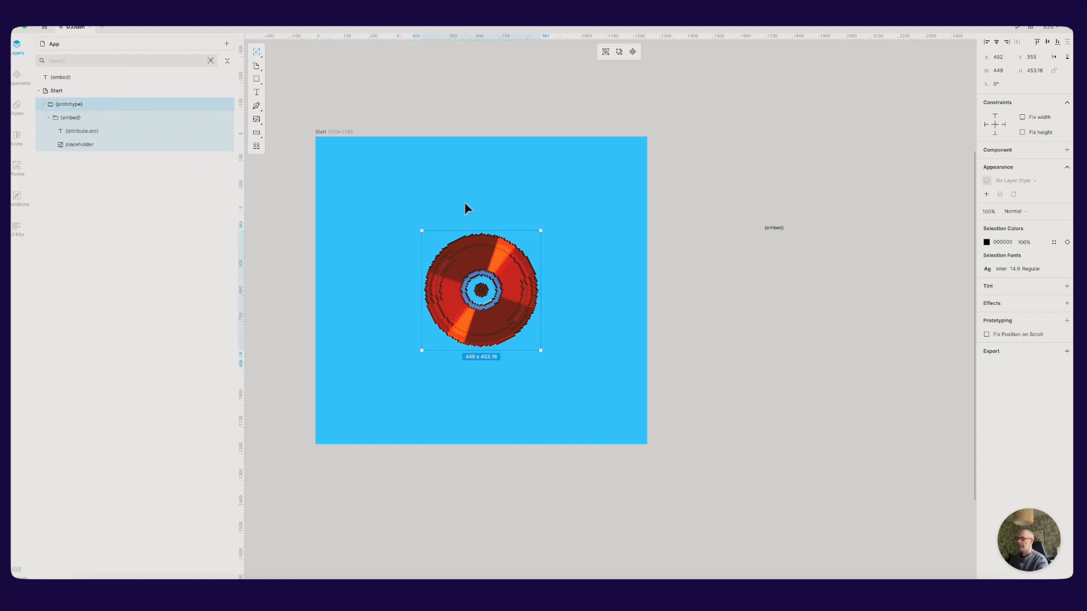
{"action": "key", "text": "super+Tab"}
{"action": "left_click_drag", "start_coordinate": [383, 74], "coordinate": [337, 64]}
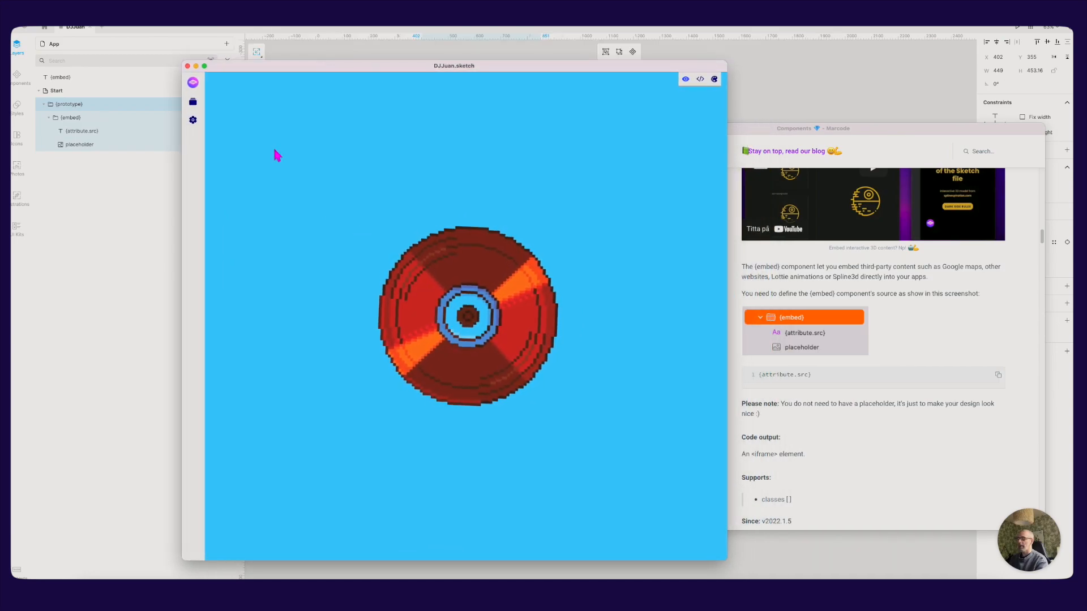